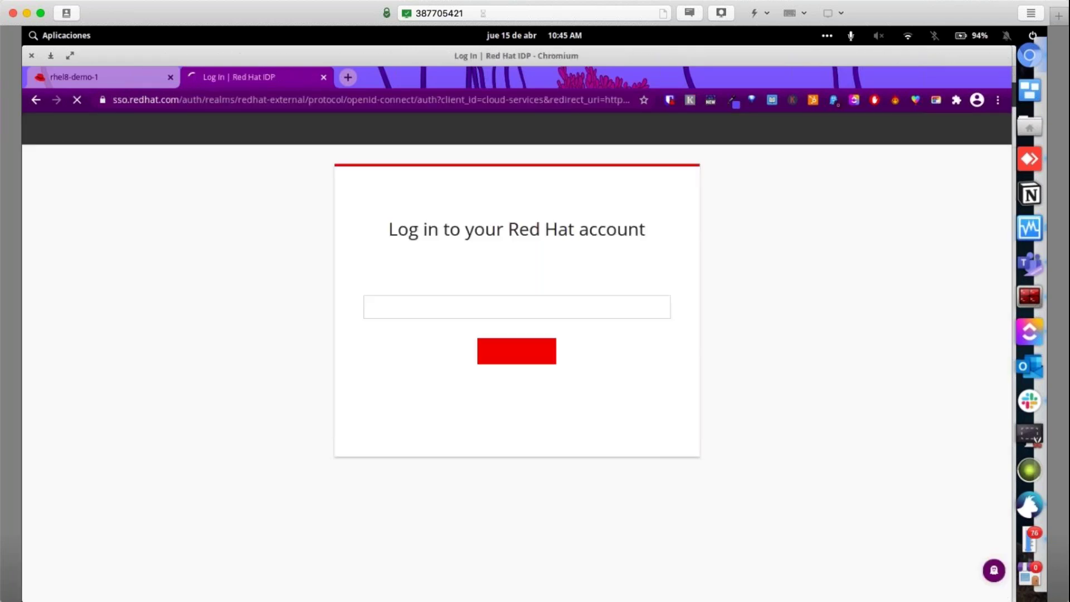
# Sign in to the Red Hat account with the autofilled password, then switch to the rhel8-demo-1 tab
pyautogui.click(509, 366)
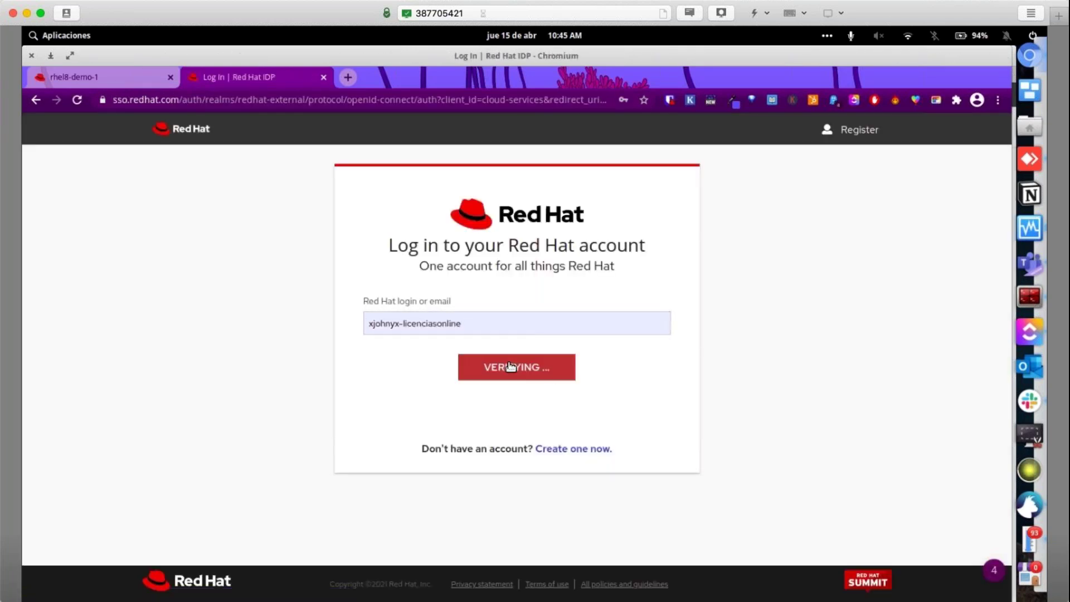
pyautogui.press('Return')
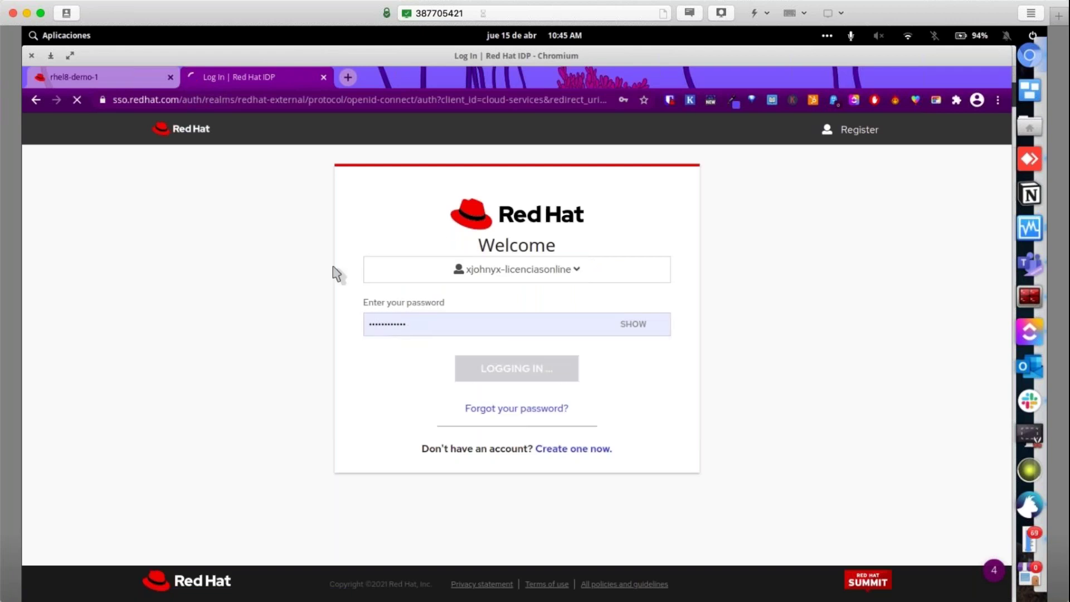
pyautogui.click(88, 78)
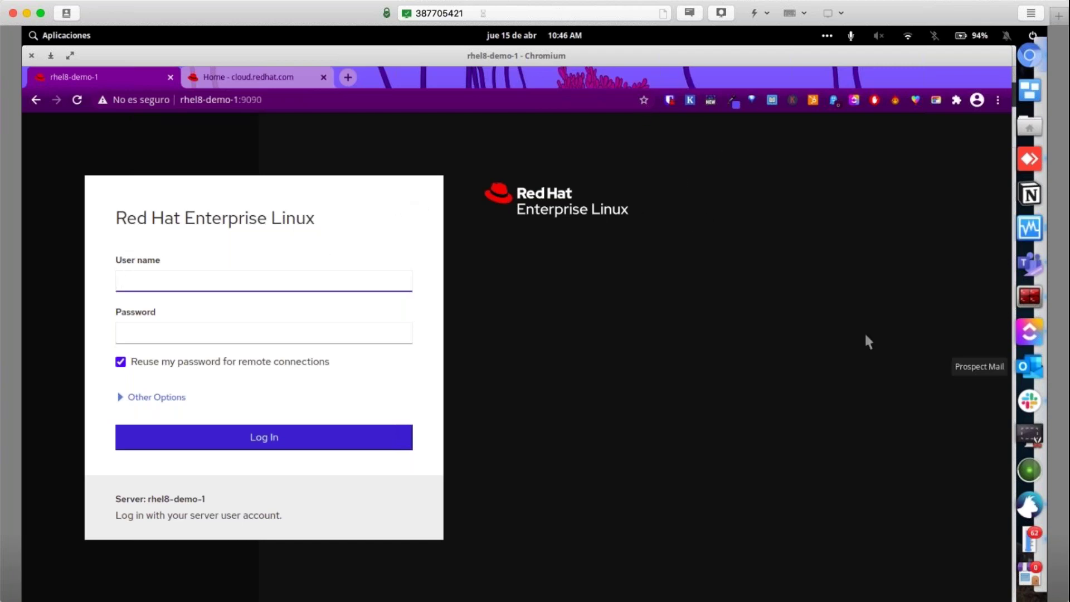
# Unlock the Demo-WorkShop-RHEL guest desktop with the corrected account password and bring Chromium forward
pyautogui.click(1029, 228)
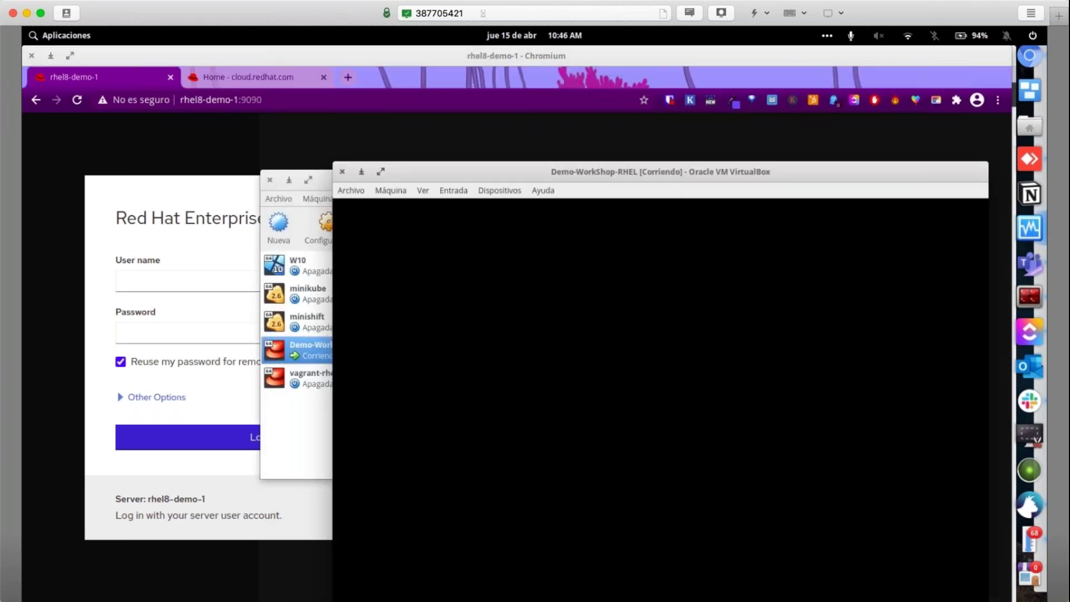
pyautogui.press('Return')
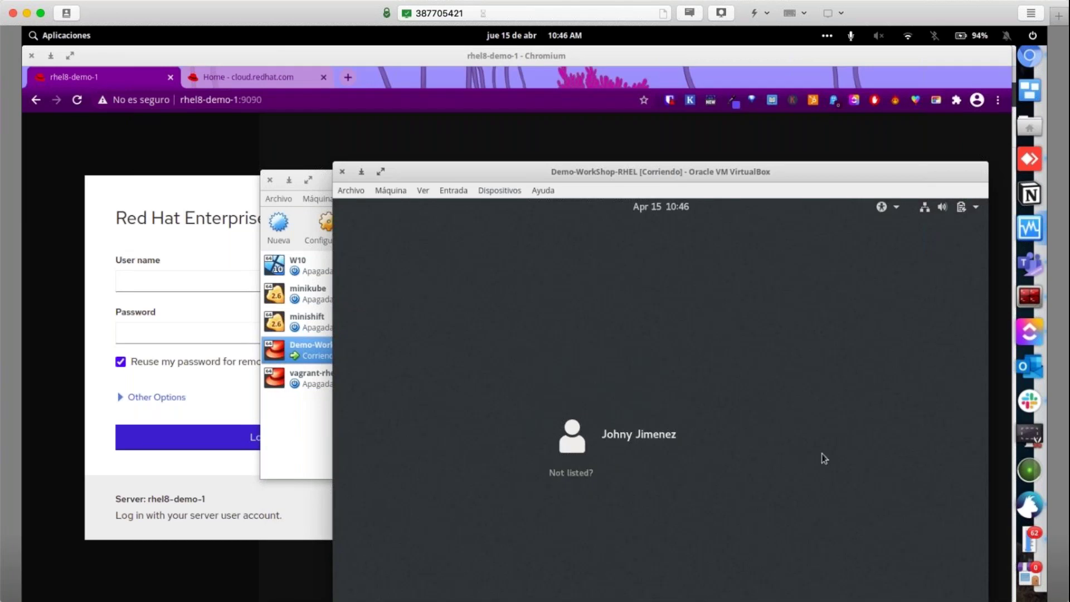
pyautogui.click(643, 456)
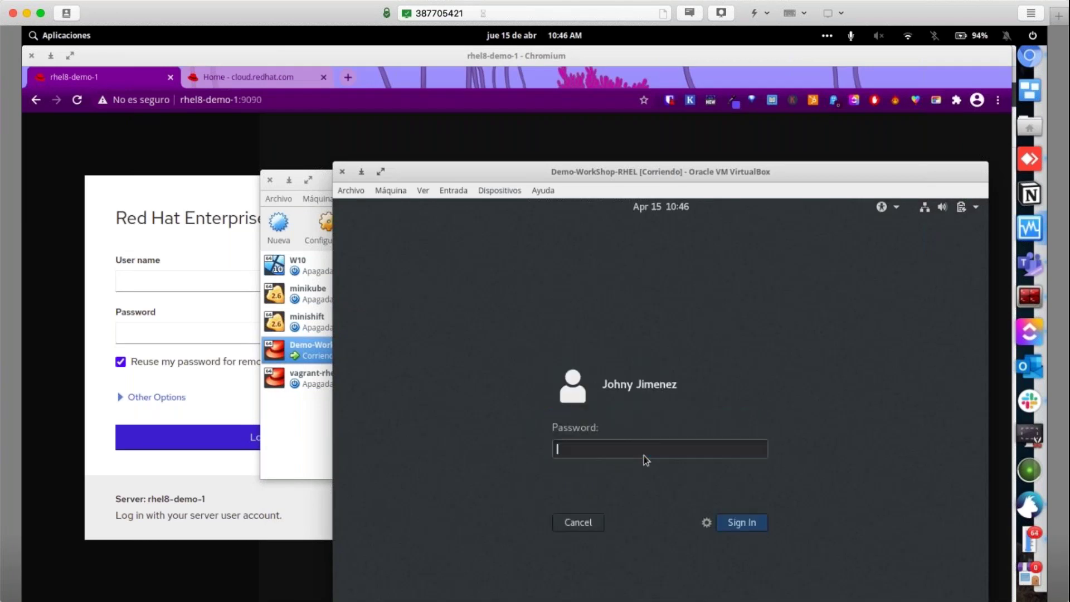
pyautogui.write('****')
pyautogui.press('Return')
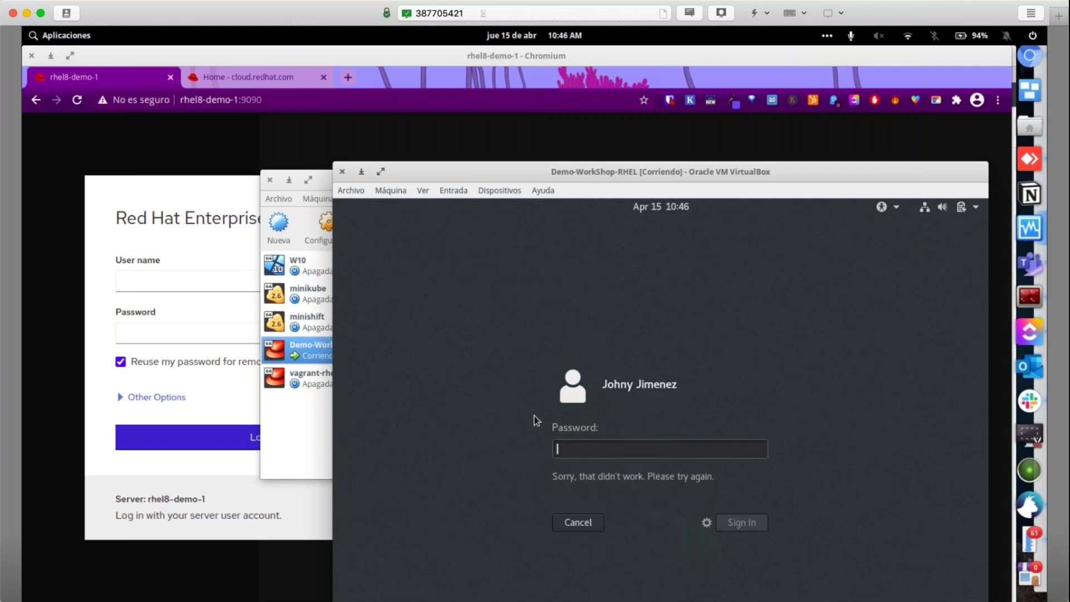
pyautogui.write('redhat')
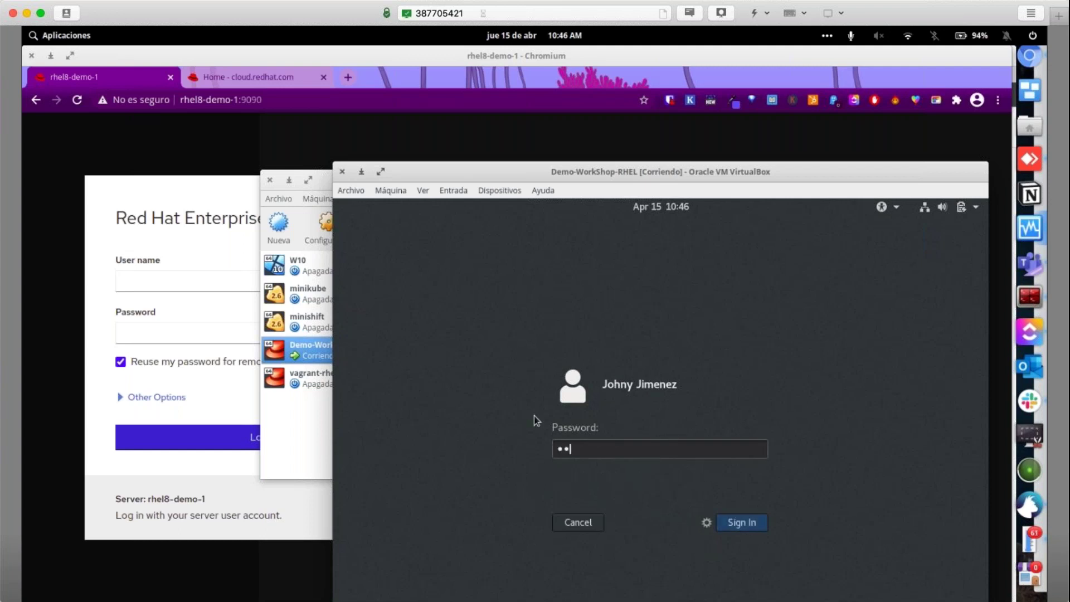
pyautogui.write('1234')
pyautogui.press('Return')
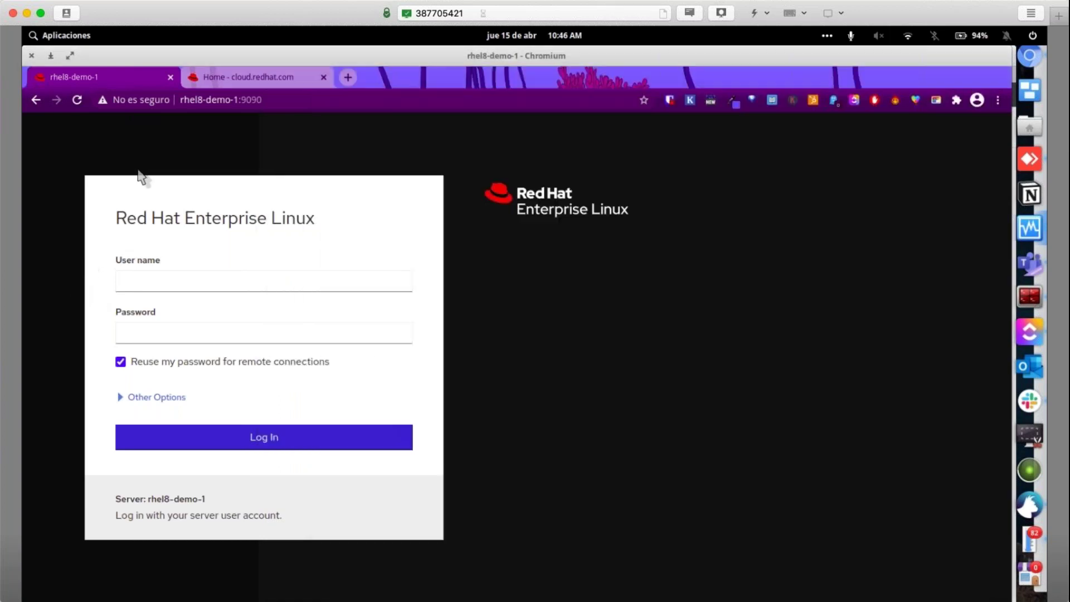
pyautogui.click(133, 176)
# Inspect the full https server address, marking its :9090 port
pyautogui.click(203, 101)
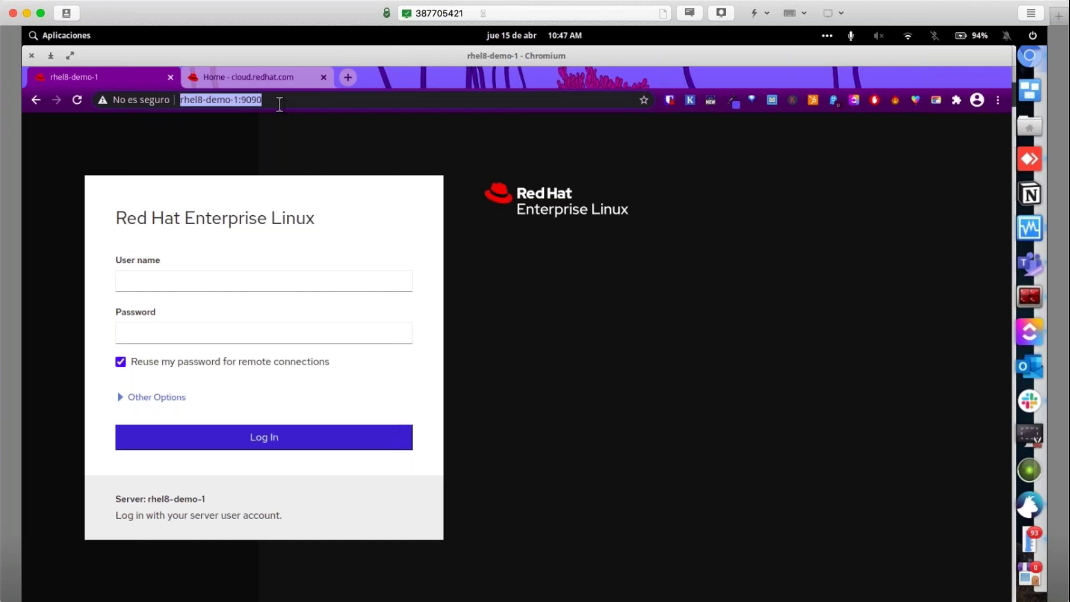
pyautogui.click(278, 104)
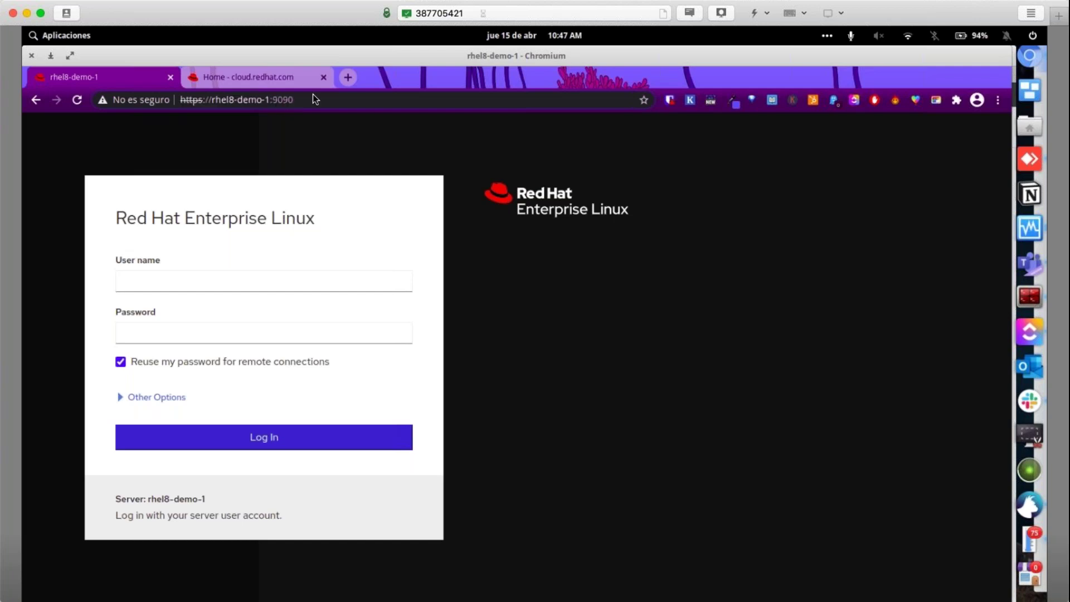
pyautogui.moveTo(270, 104); pyautogui.dragTo(332, 101)
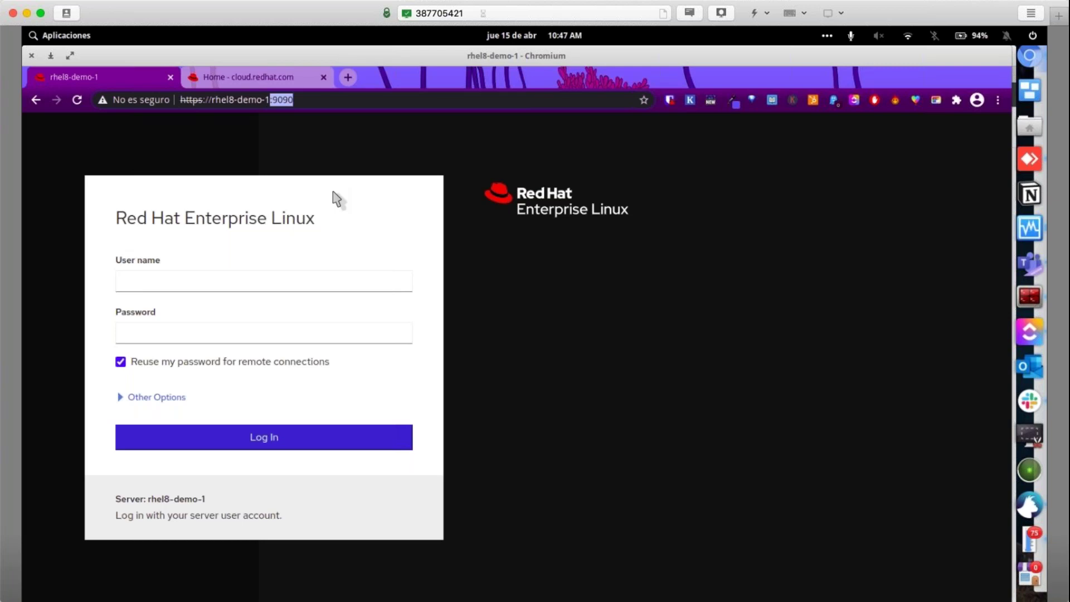
# Log in to the rhel8-demo-1 Cockpit console with the server user name and password
pyautogui.click(136, 283)
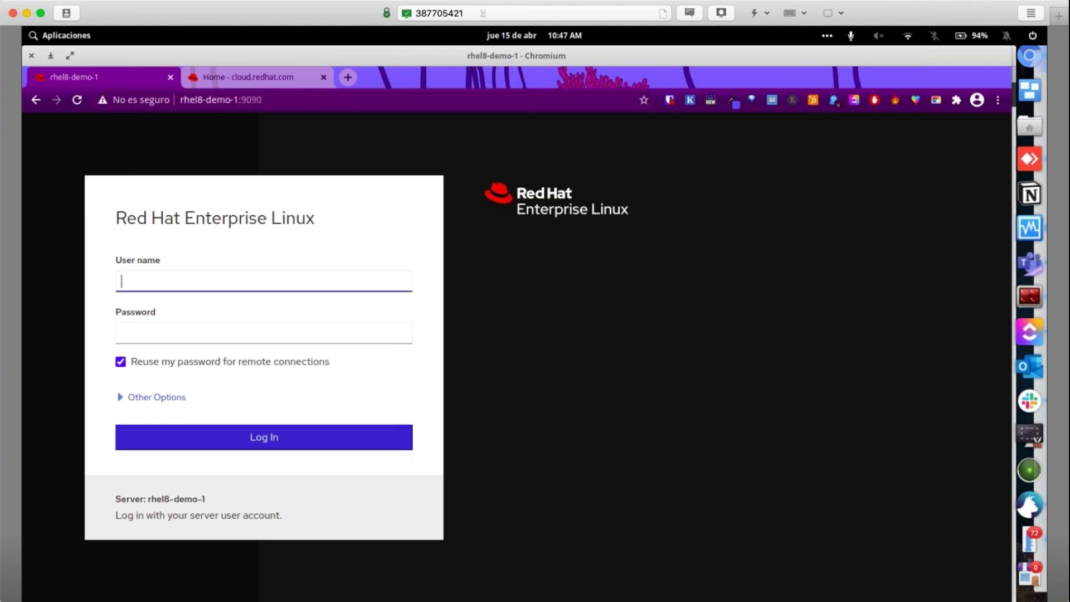
pyautogui.write('xjohnyx')
pyautogui.press('Tab')
pyautogui.write('•••••••••')
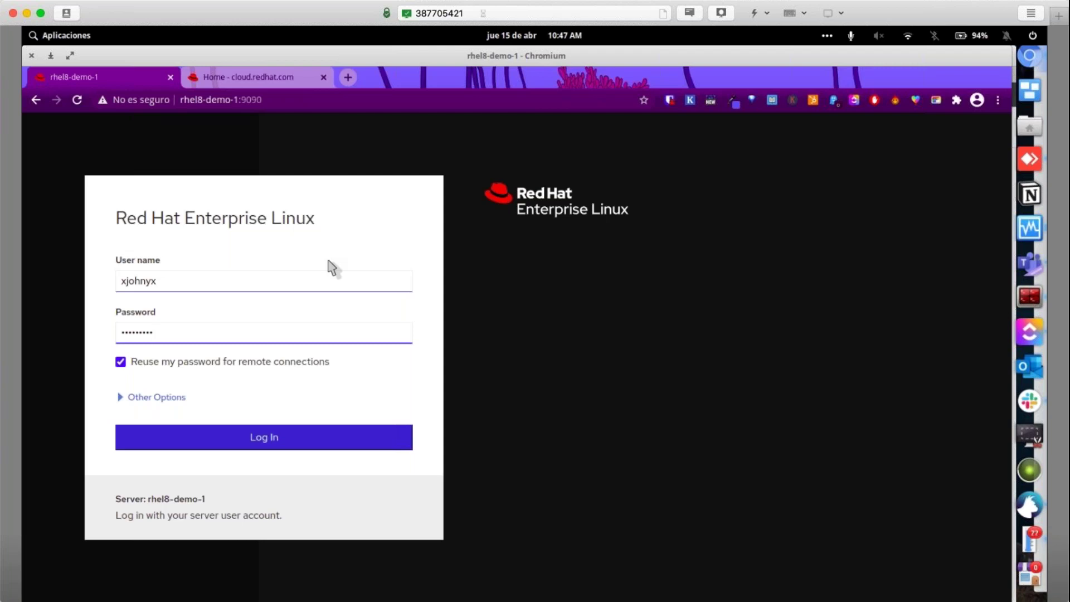
pyautogui.click(239, 440)
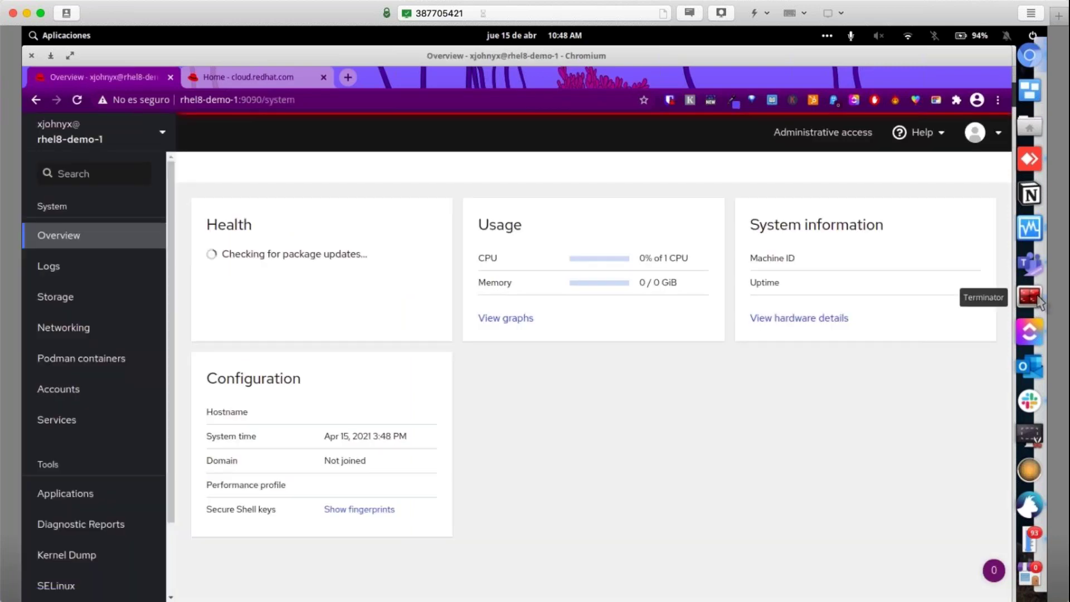
# In a Terminator window, cancel the mistyped 'holy' and run the hollywood demo
pyautogui.click(1037, 298)
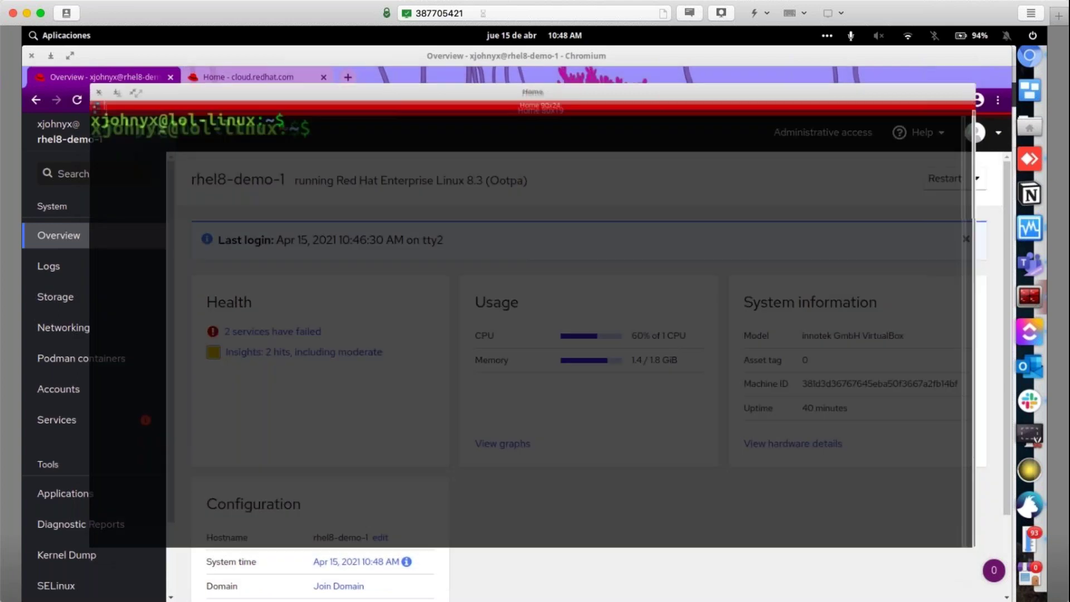
pyautogui.write('holy')
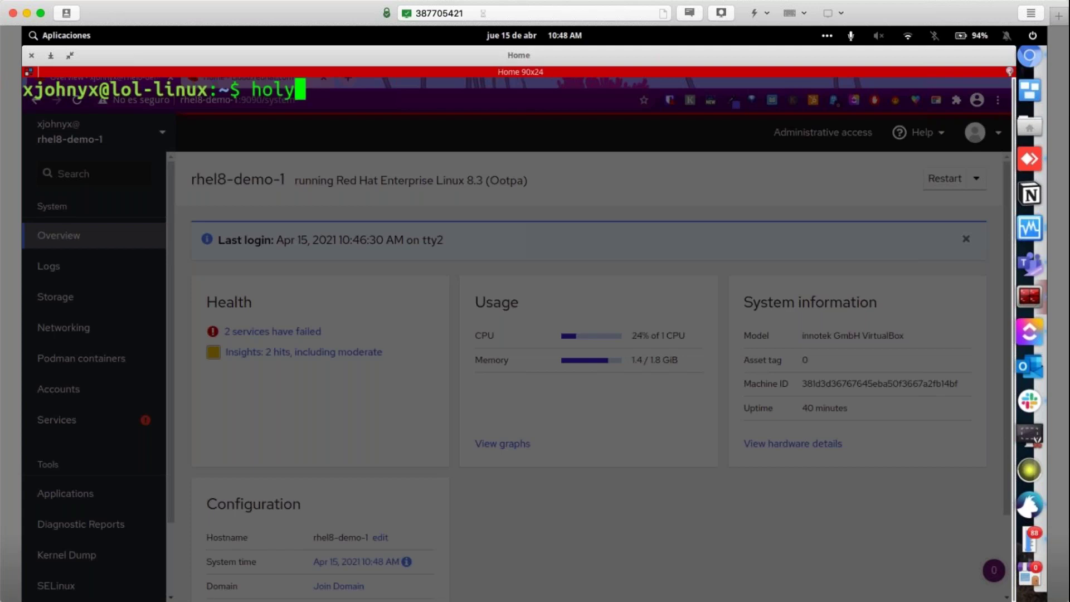
pyautogui.hotkey('ctrl', 'c')
pyautogui.hotkey('ctrl', 'c')
pyautogui.hotkey('ctrl', 'c')
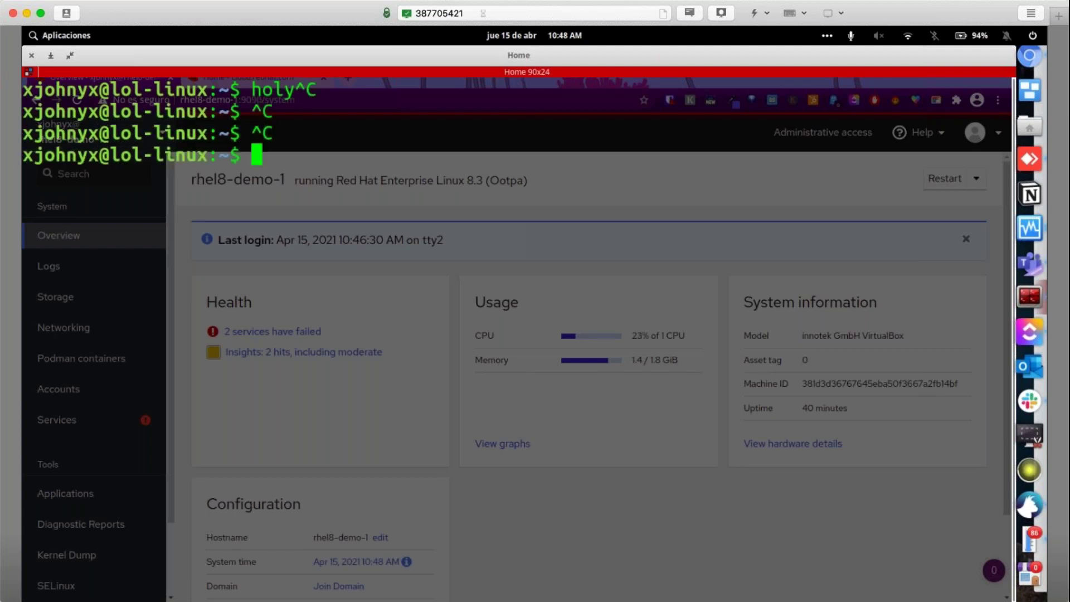
pyautogui.write('hollywood')
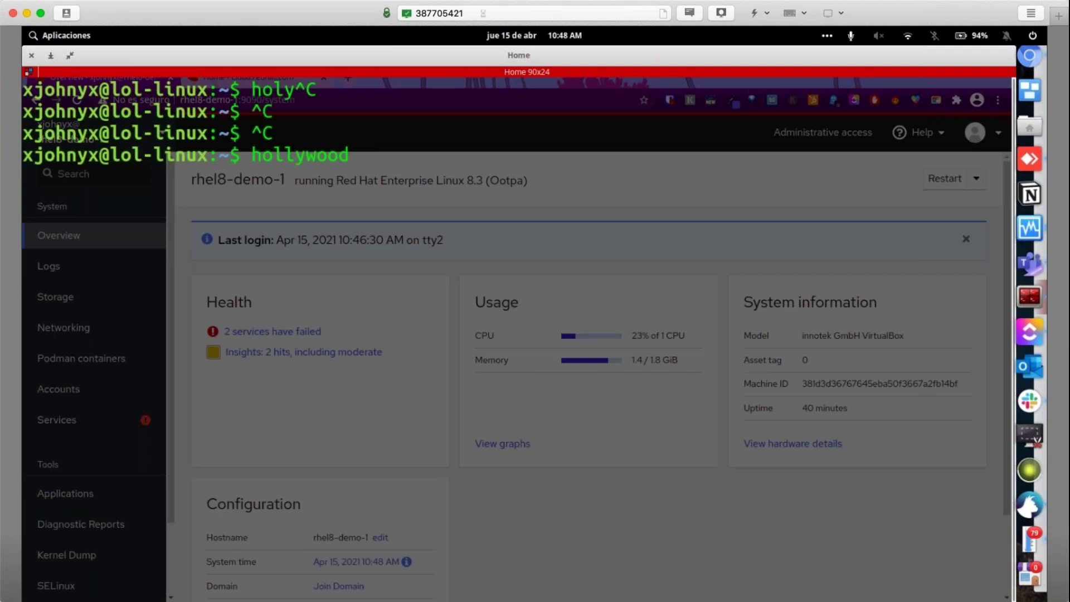
pyautogui.press('Return')
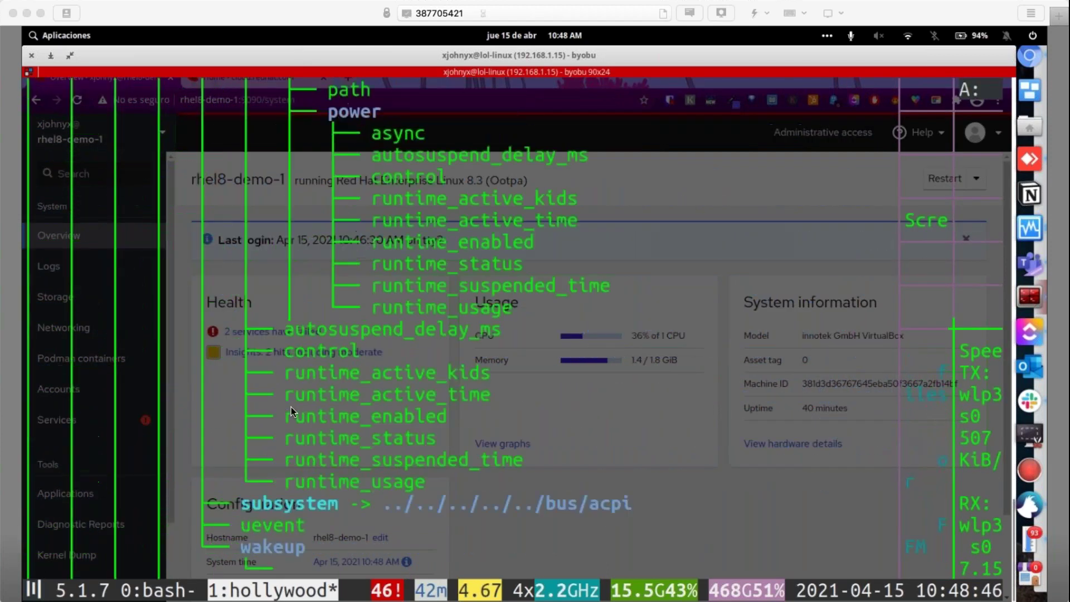
pyautogui.click(229, 69)
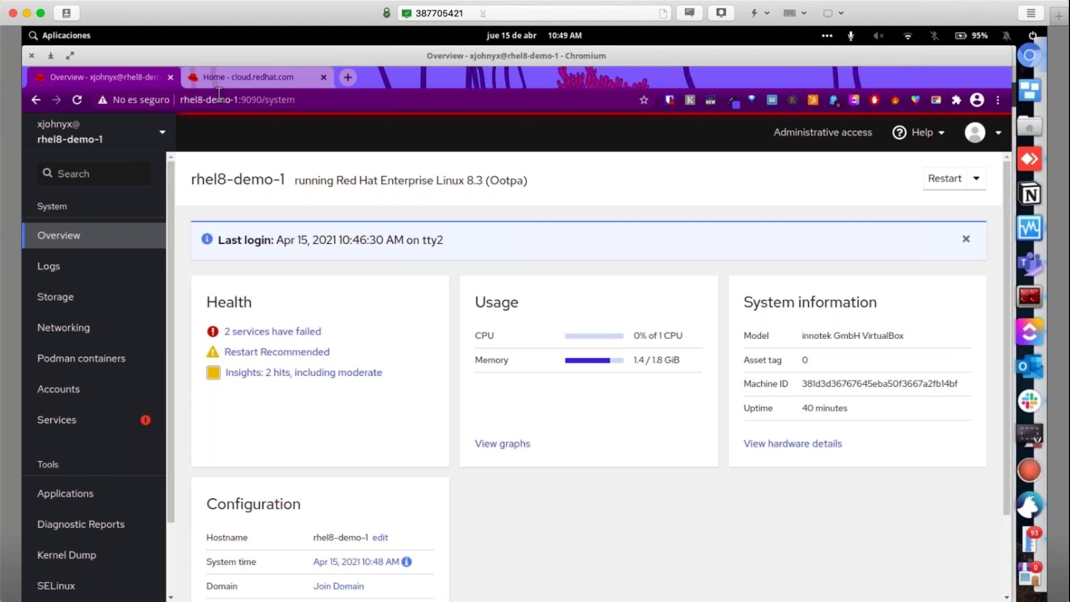
pyautogui.moveTo(487, 304); pyautogui.dragTo(636, 360)
pyautogui.click(660, 339)
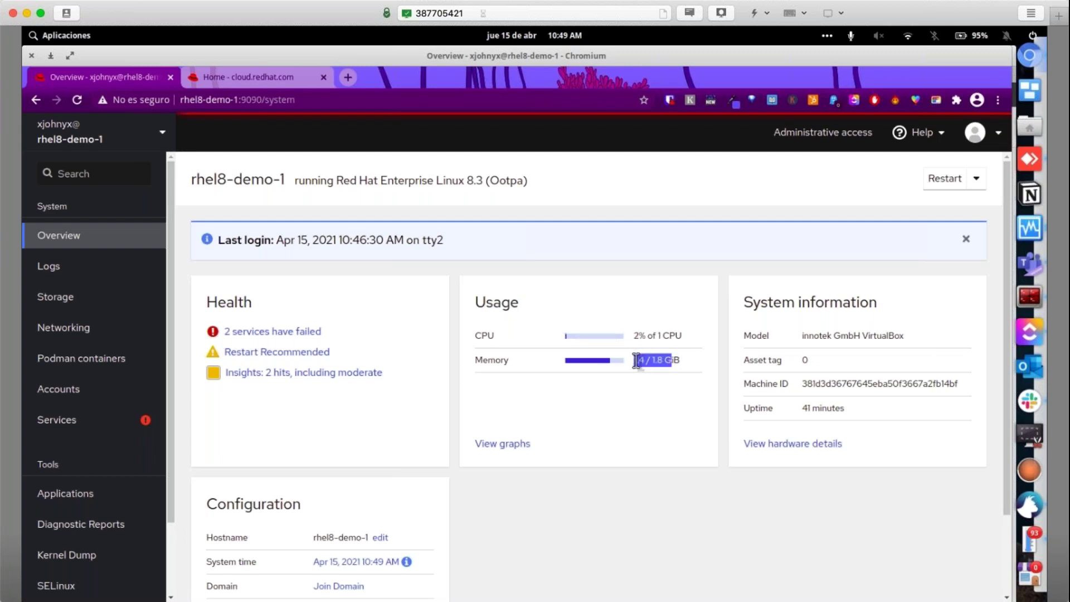
pyautogui.doubleClick(821, 408)
pyautogui.moveTo(820, 408); pyautogui.dragTo(809, 401)
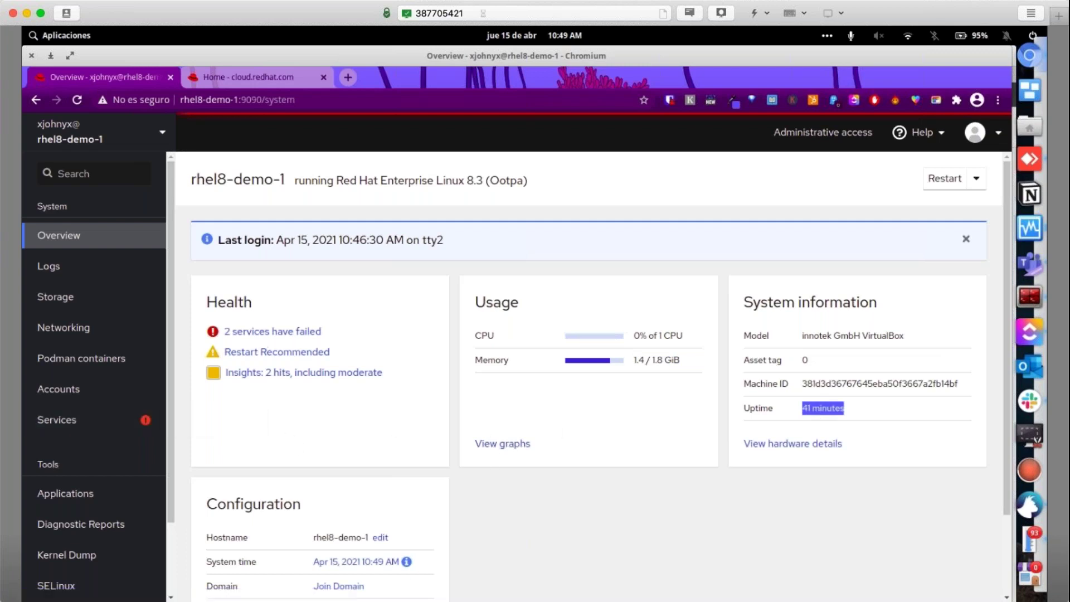
pyautogui.doubleClick(226, 304)
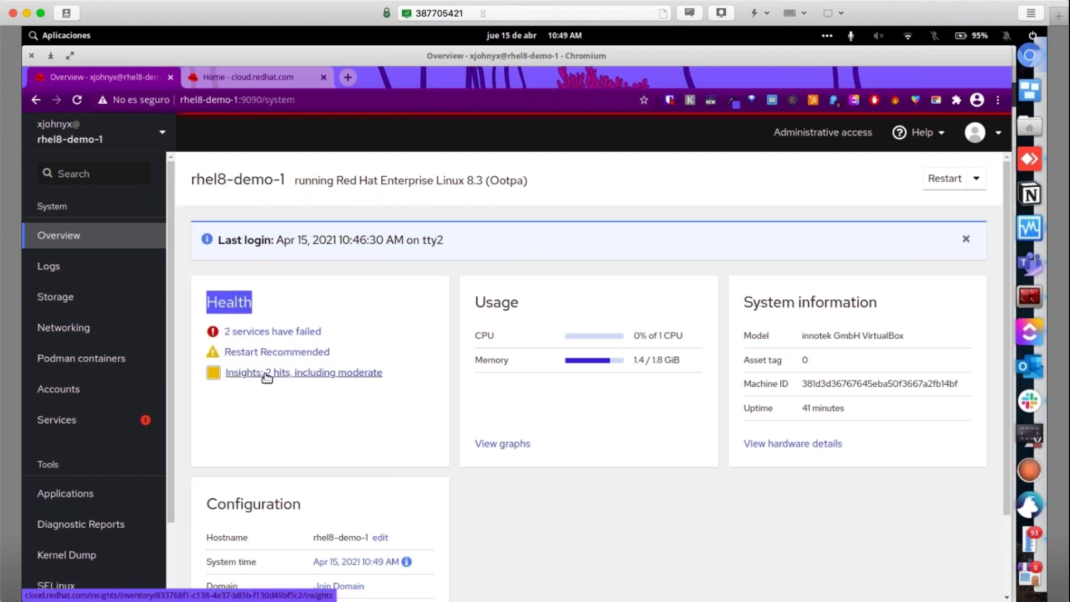
pyautogui.click(248, 333)
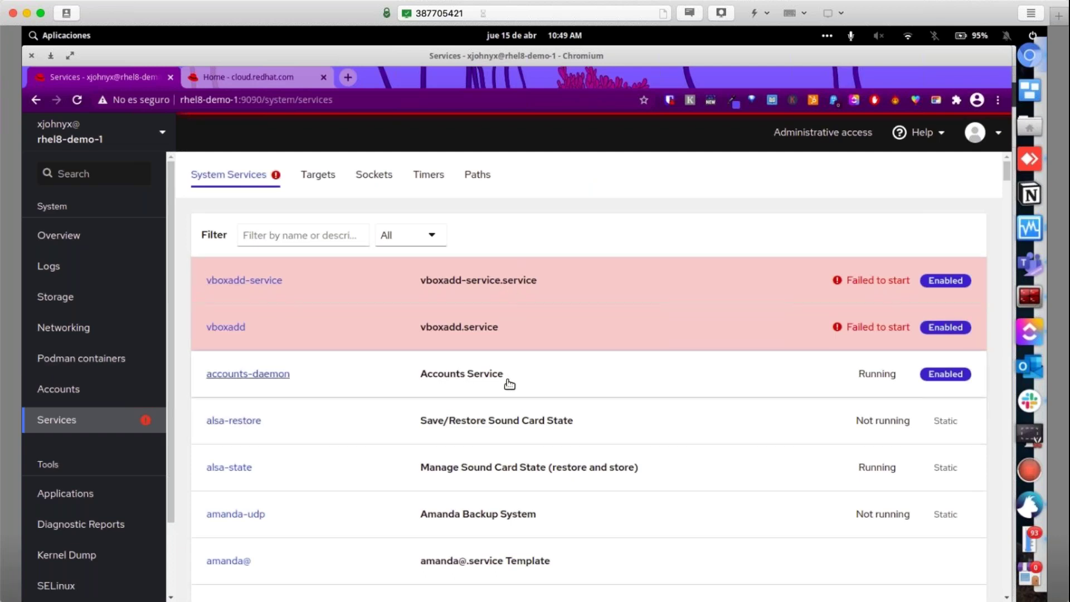
# Scroll through the Services list showing failed vboxadd-service and vboxadd units
pyautogui.scroll(-2, 509, 384)
pyautogui.scroll(2, 657, 382)
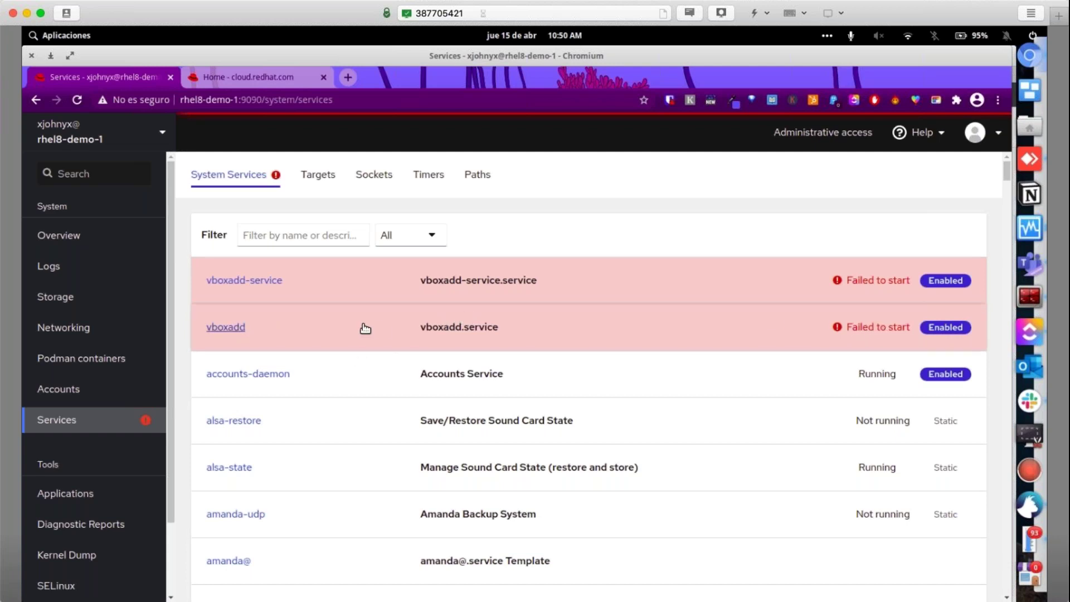
pyautogui.scroll(-1, 260, 372)
pyautogui.scroll(1, 233, 362)
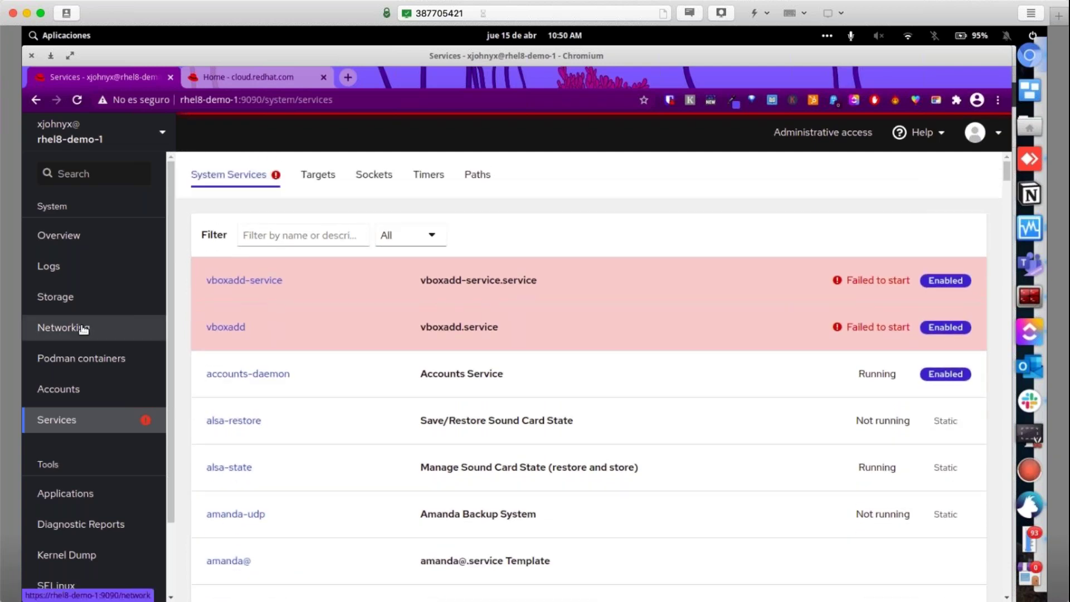
pyautogui.click(82, 328)
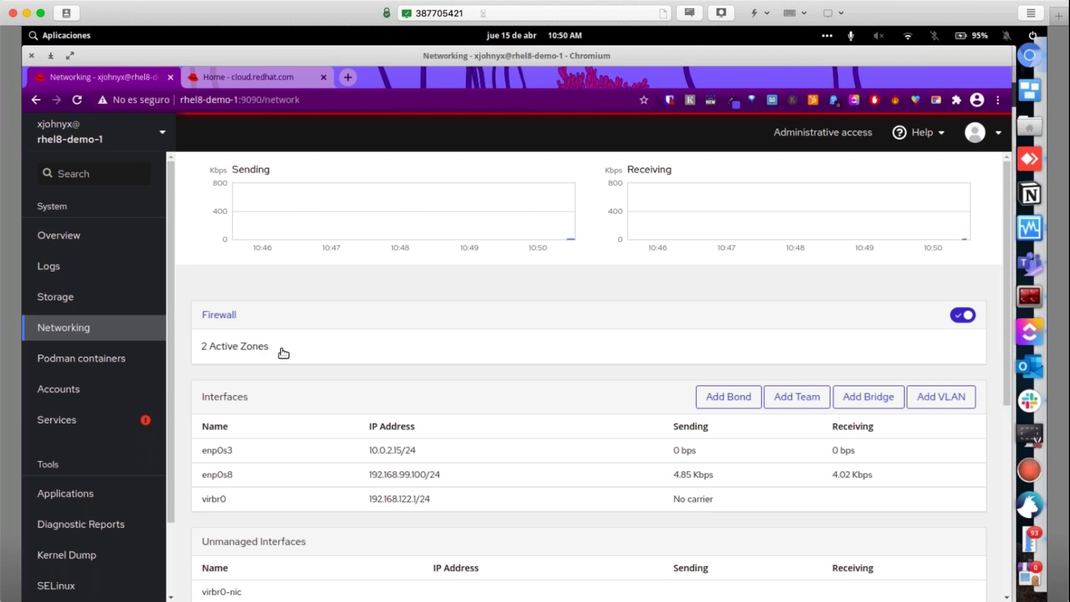
pyautogui.scroll(-1, 283, 353)
pyautogui.scroll(-1, 283, 353)
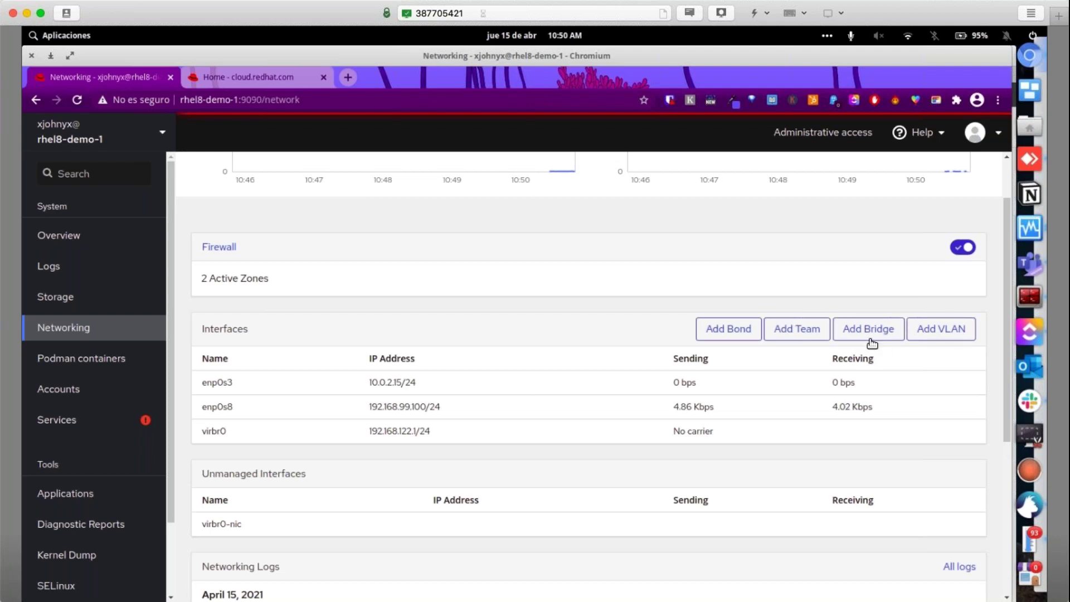
pyautogui.scroll(-1, 504, 399)
pyautogui.scroll(-3, 502, 400)
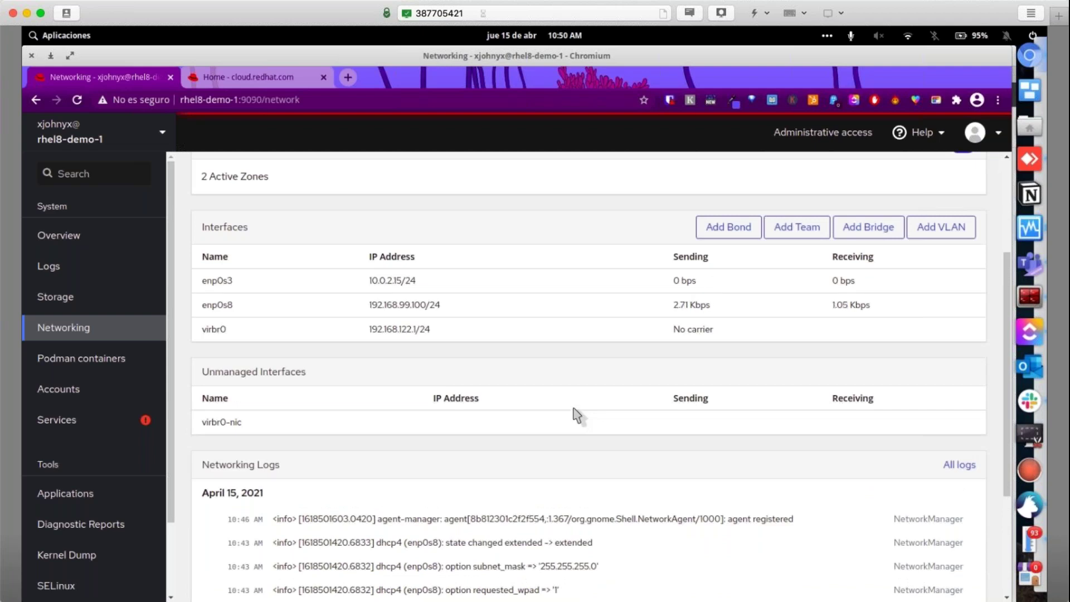
pyautogui.scroll(-3, 573, 415)
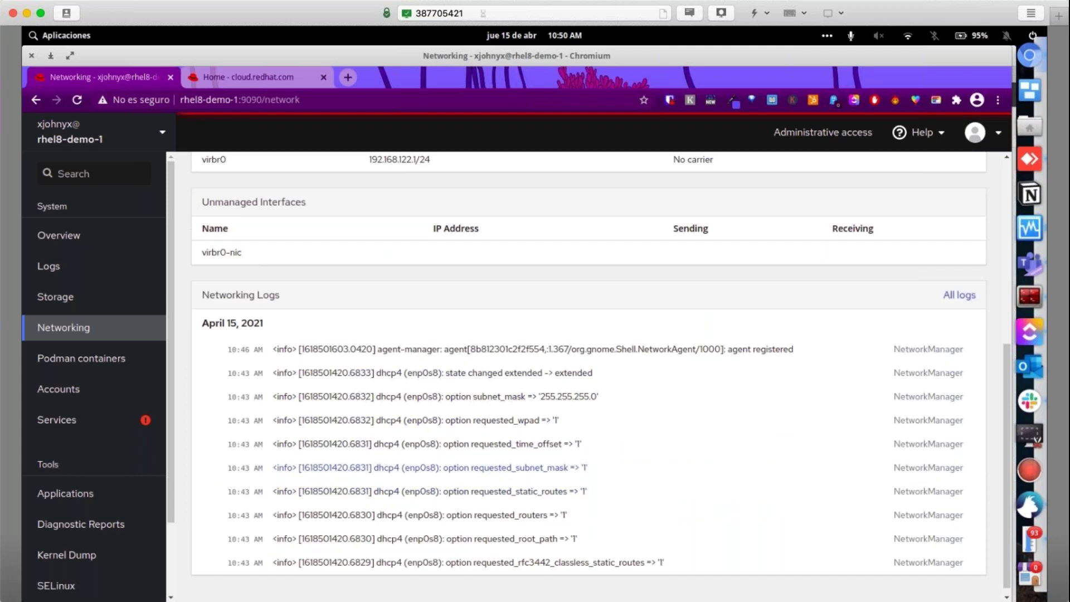
pyautogui.scroll(6, 474, 469)
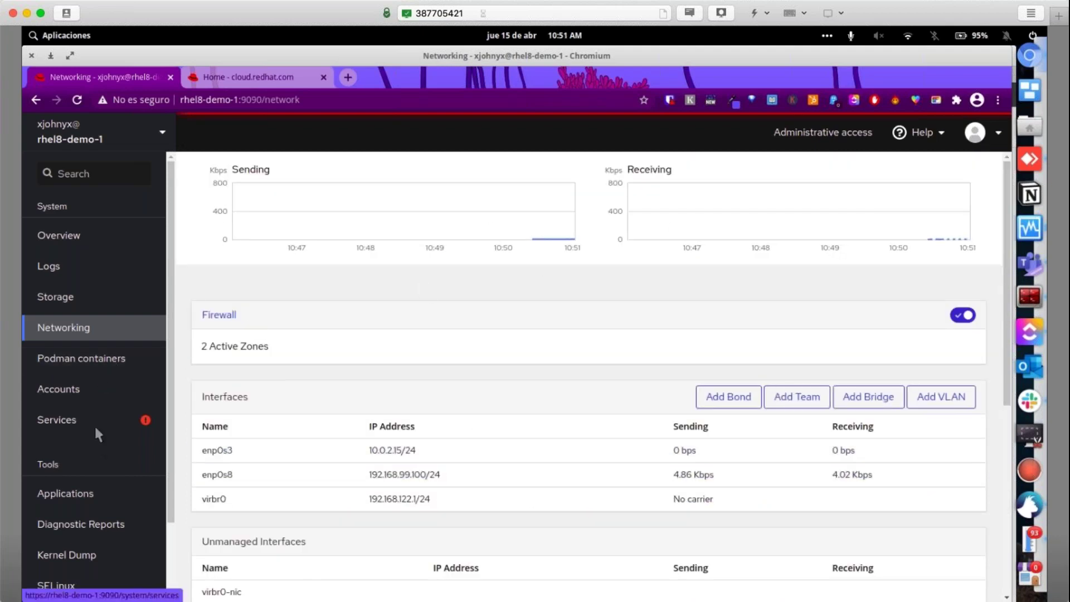
pyautogui.scroll(-2, 95, 389)
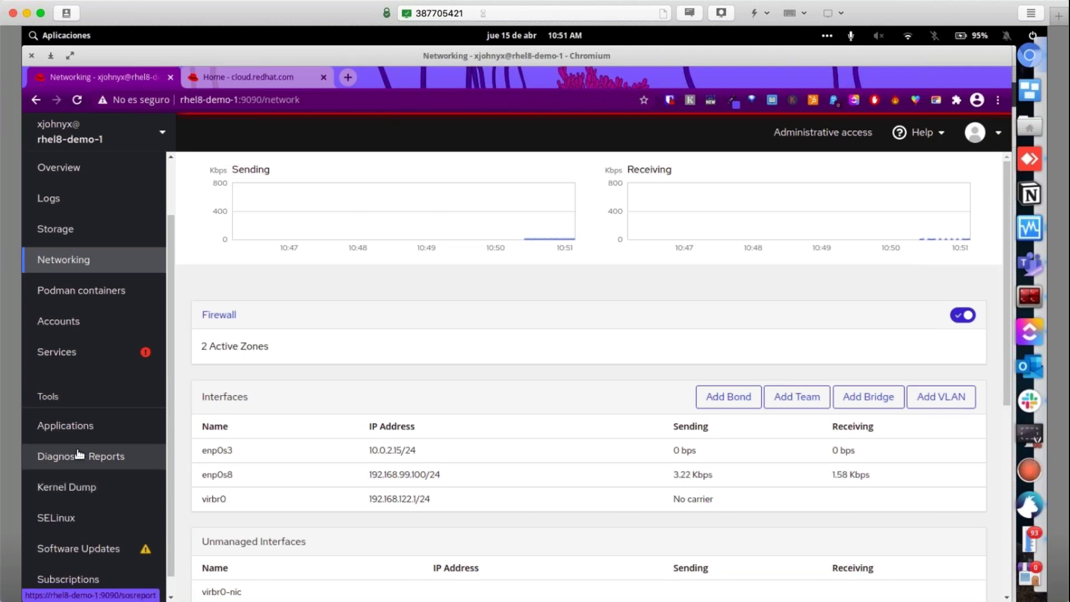
pyautogui.scroll(2, 56, 393)
# Go through Accounts to Podman containers, which lists the httpd-24-rhel7 image
pyautogui.click(56, 390)
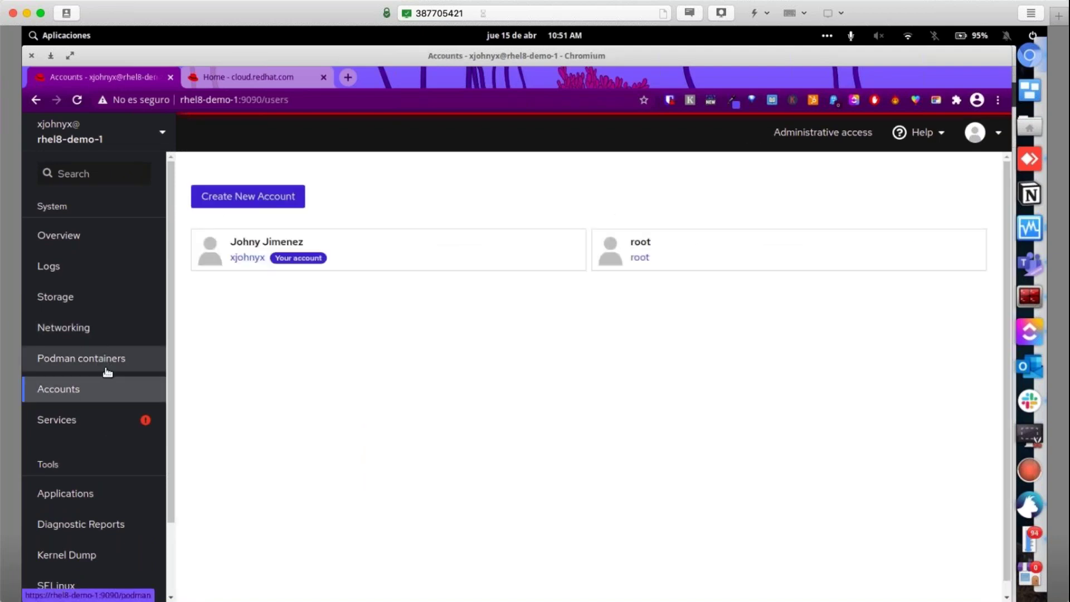
pyautogui.click(88, 361)
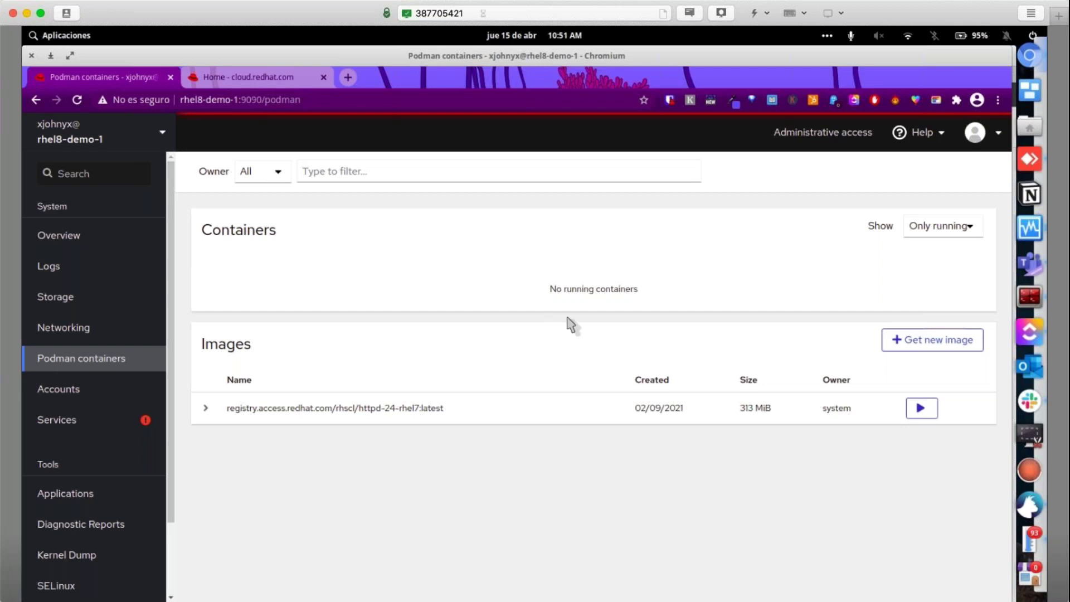
pyautogui.click(898, 339)
# From Storage's Devices menu, open Create VDO Device prefilled with vdo0, 1024 GiB and 256 MiB
pyautogui.click(74, 299)
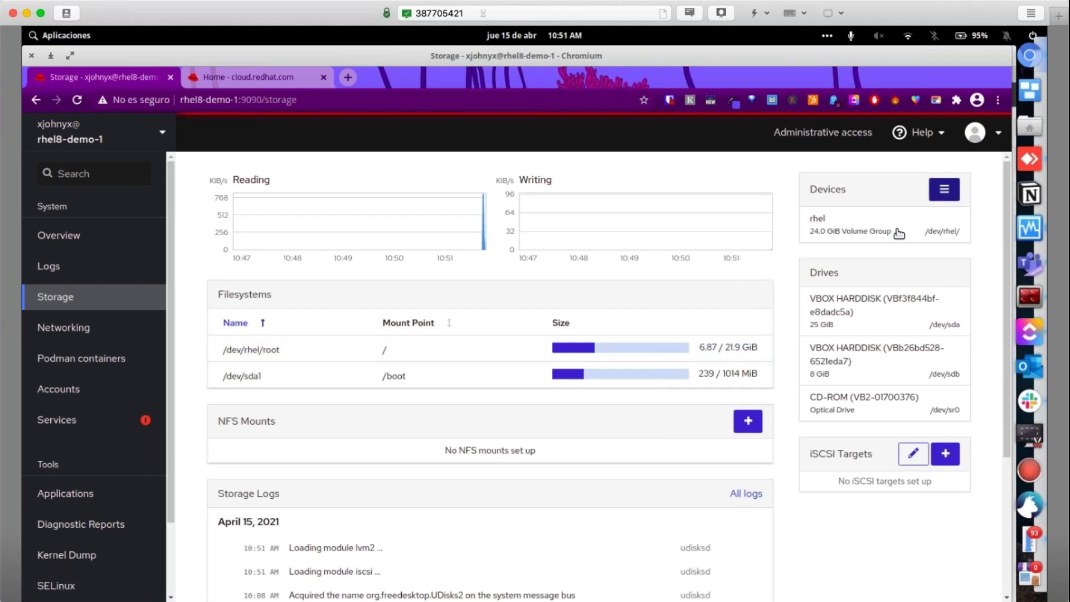
pyautogui.click(943, 189)
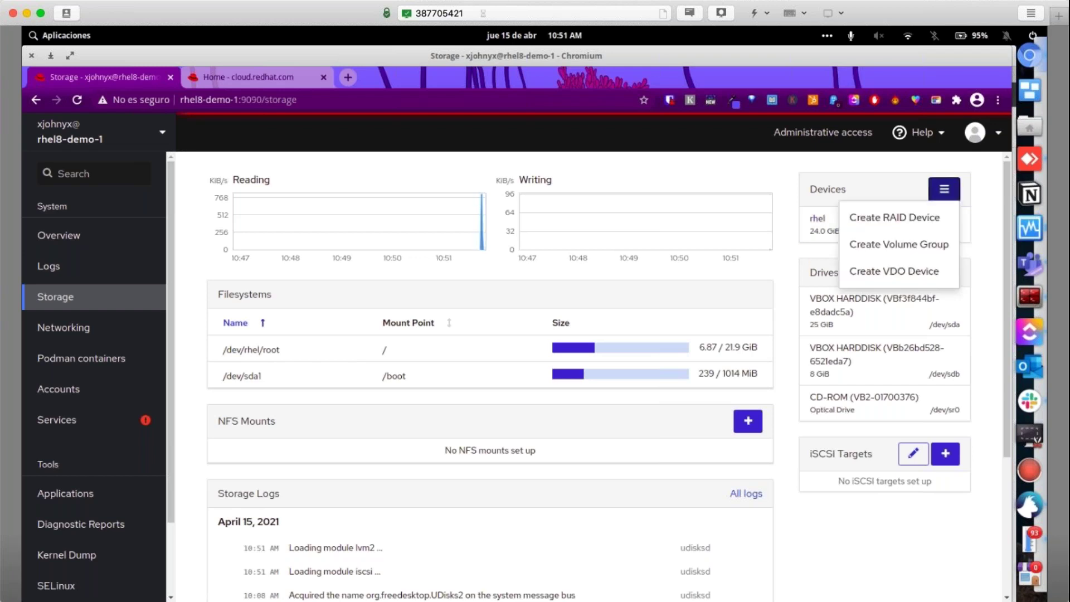
pyautogui.click(868, 273)
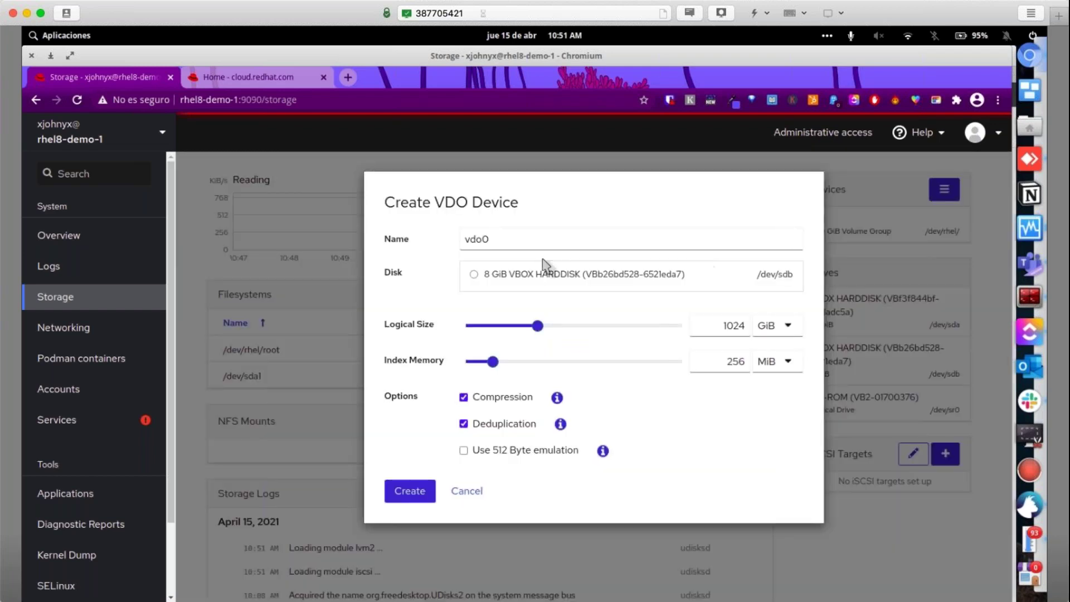
pyautogui.doubleClick(446, 205)
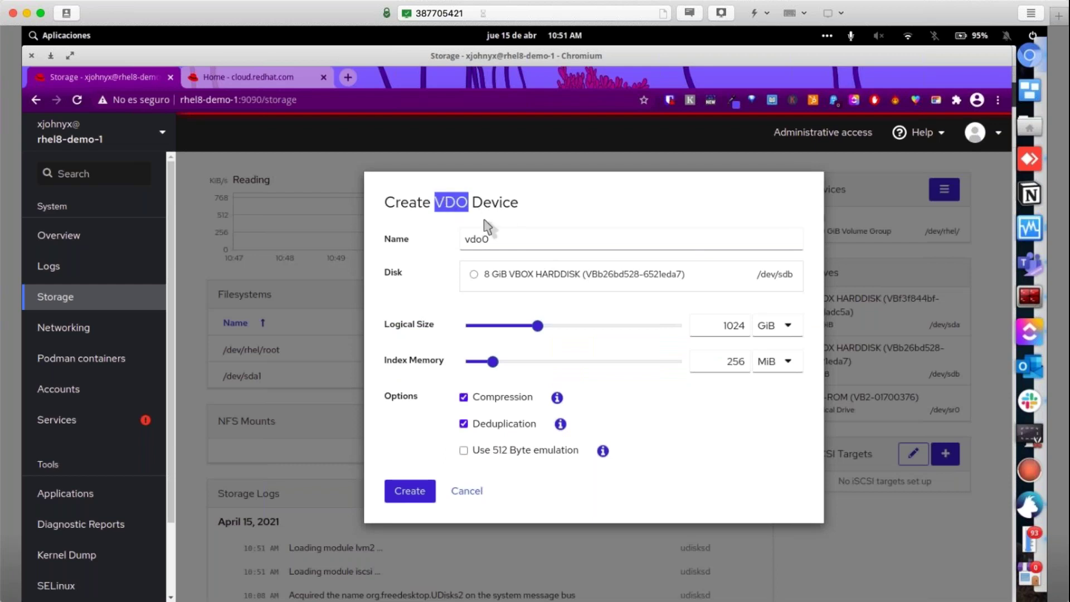
# Highlight the VDO form title and the Compression and Deduplication option names
pyautogui.tripleClick(446, 206)
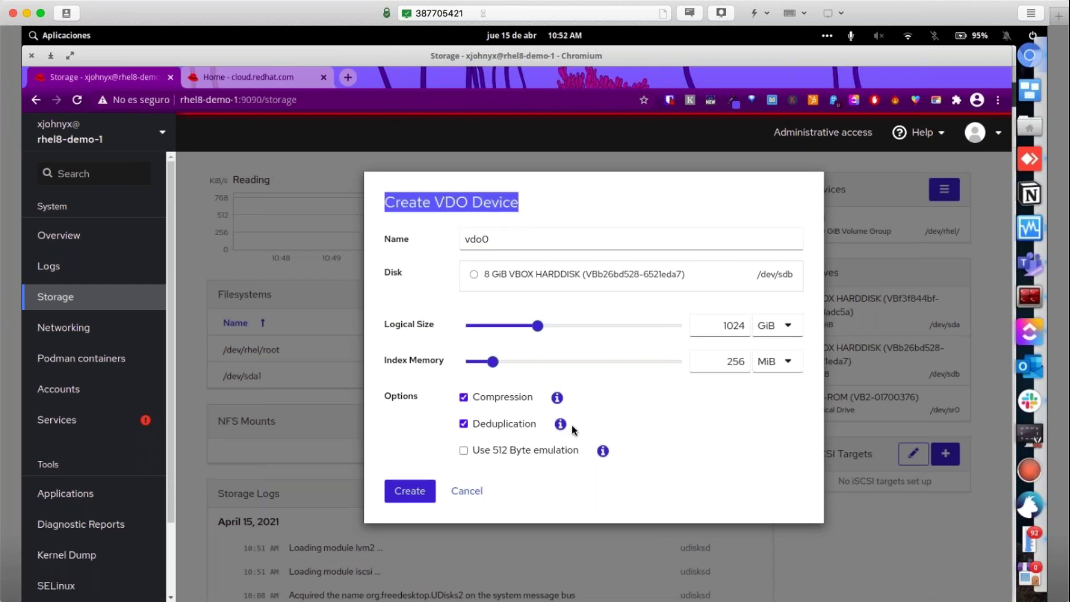
pyautogui.doubleClick(502, 397)
pyautogui.doubleClick(506, 425)
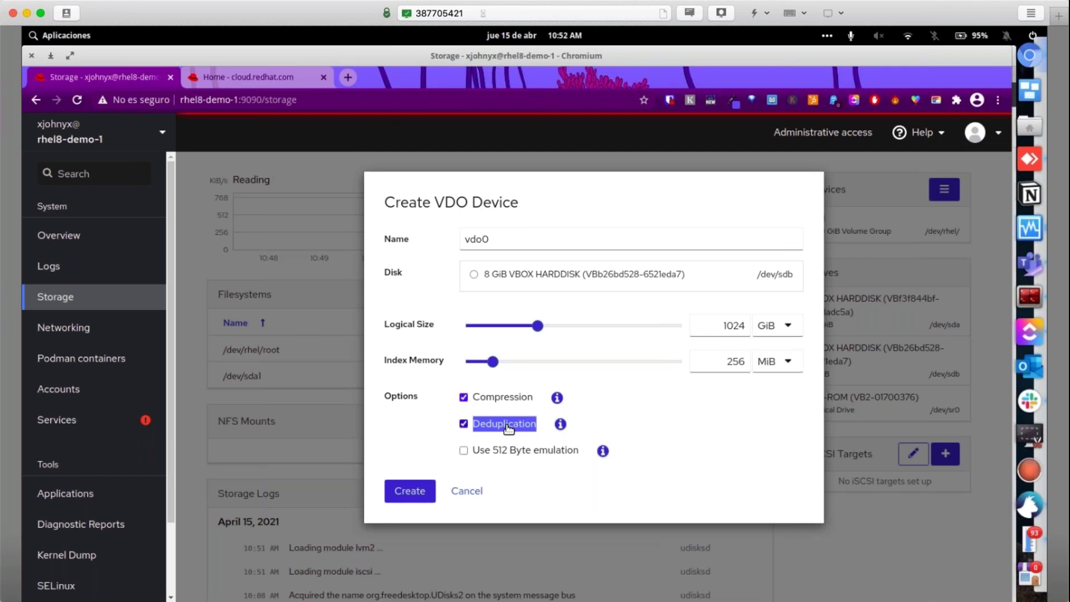
pyautogui.doubleClick(440, 206)
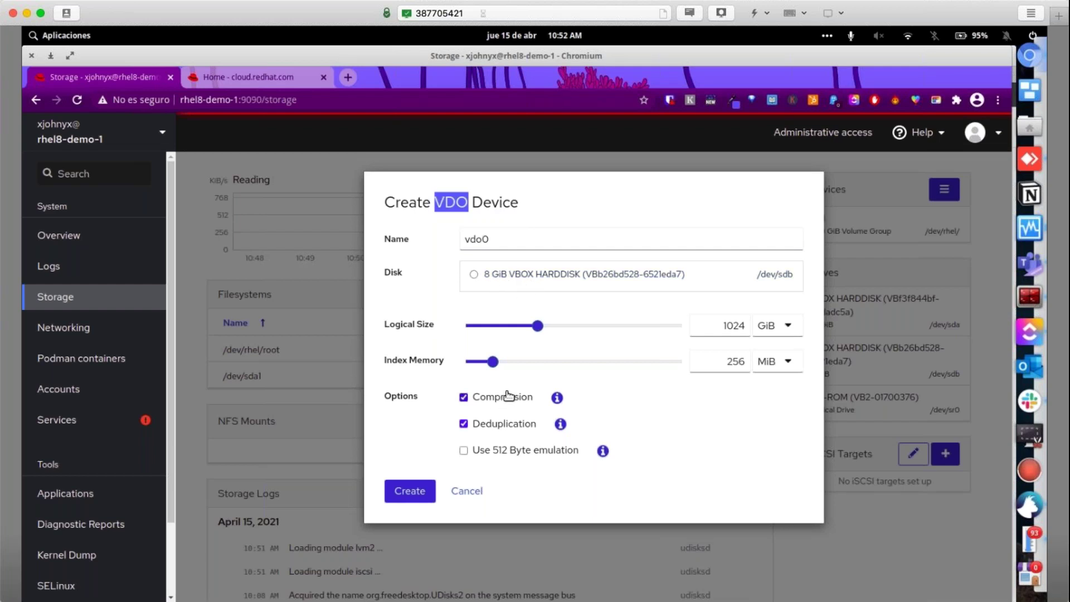
# Try creating vdo0 on the 8 GiB VBOX HARDDISK; it fails for lack of index memory
pyautogui.click(413, 490)
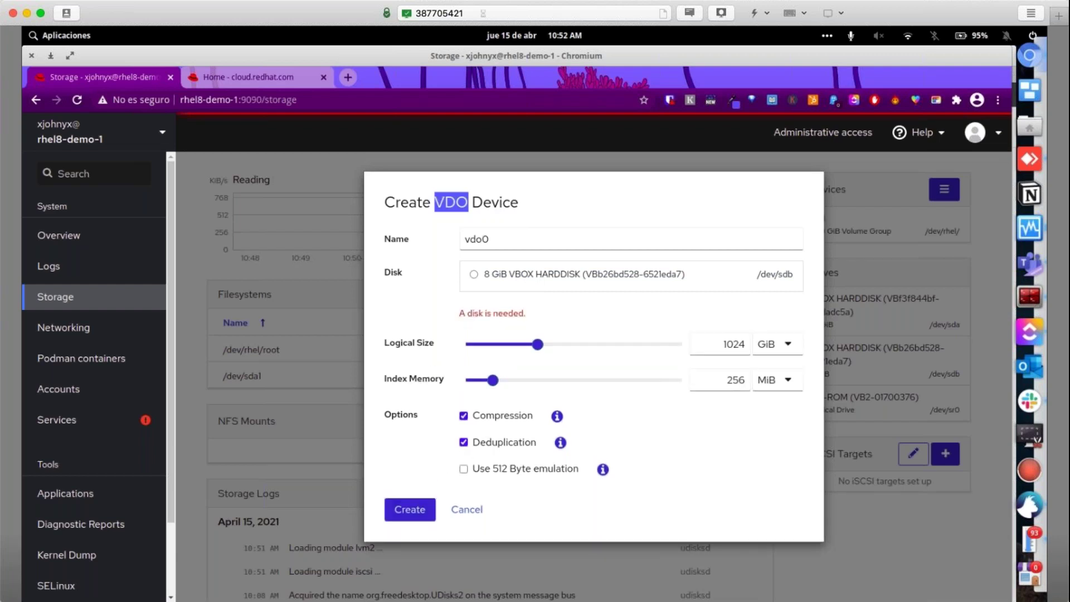
pyautogui.click(564, 274)
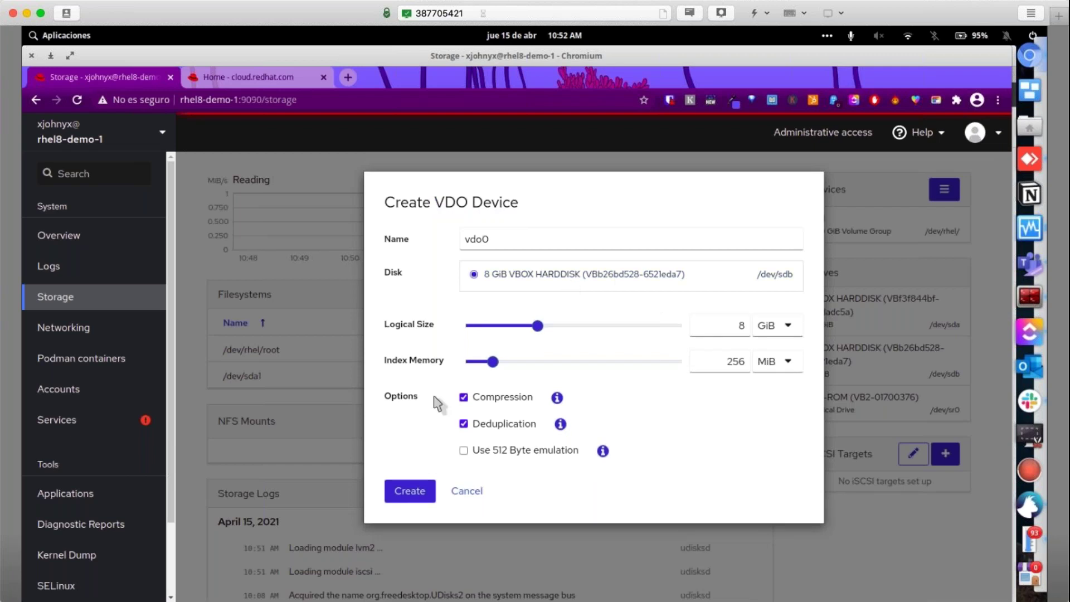
pyautogui.click(412, 493)
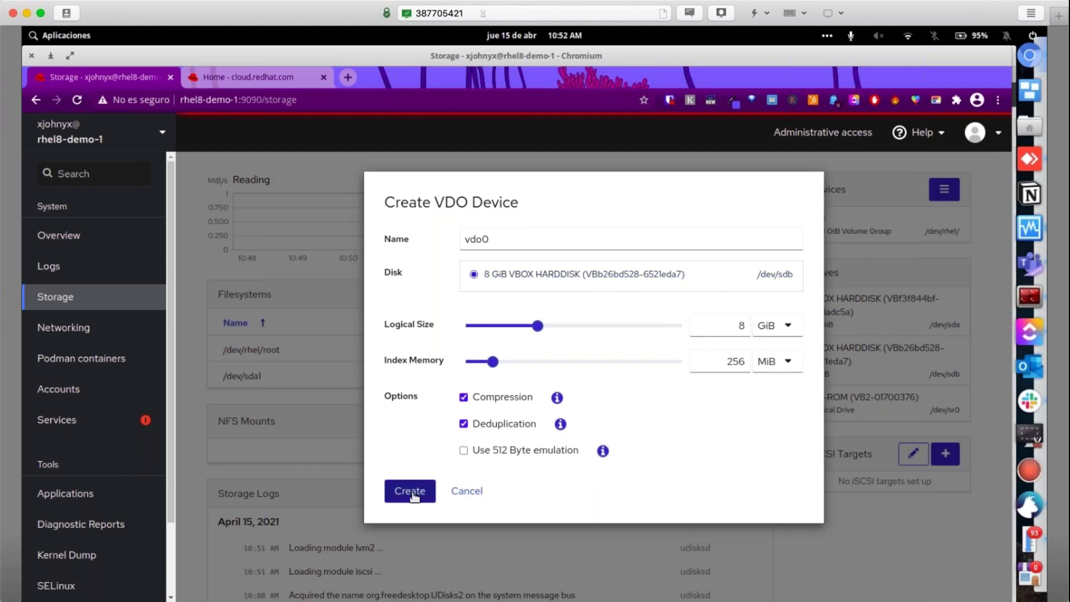
pyautogui.click(411, 492)
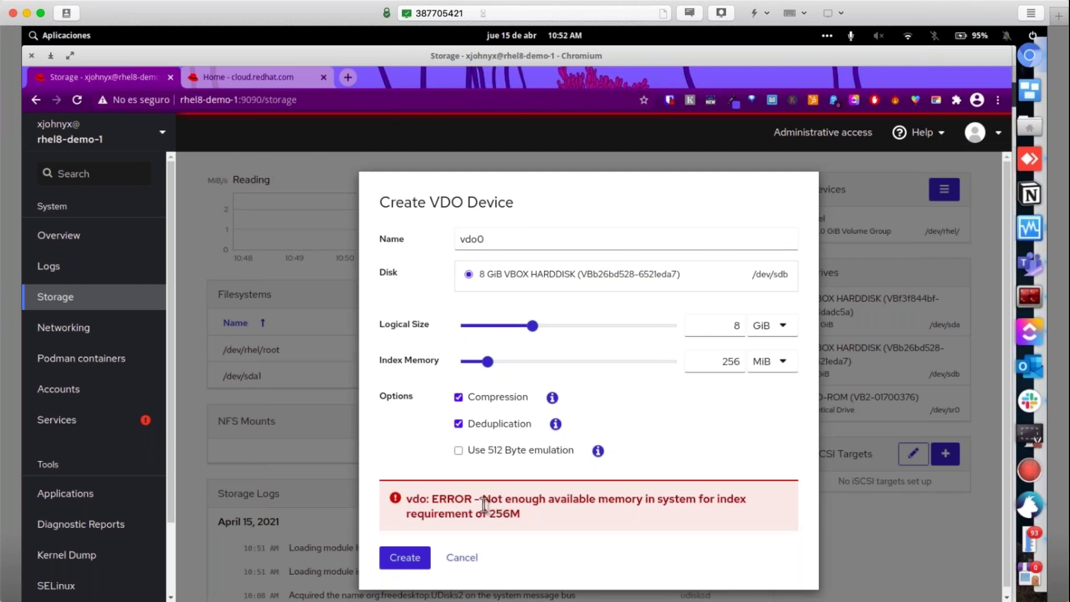
# Review the memory error and move the index memory slider to 0, then back to 256 MiB
pyautogui.tripleClick(515, 515)
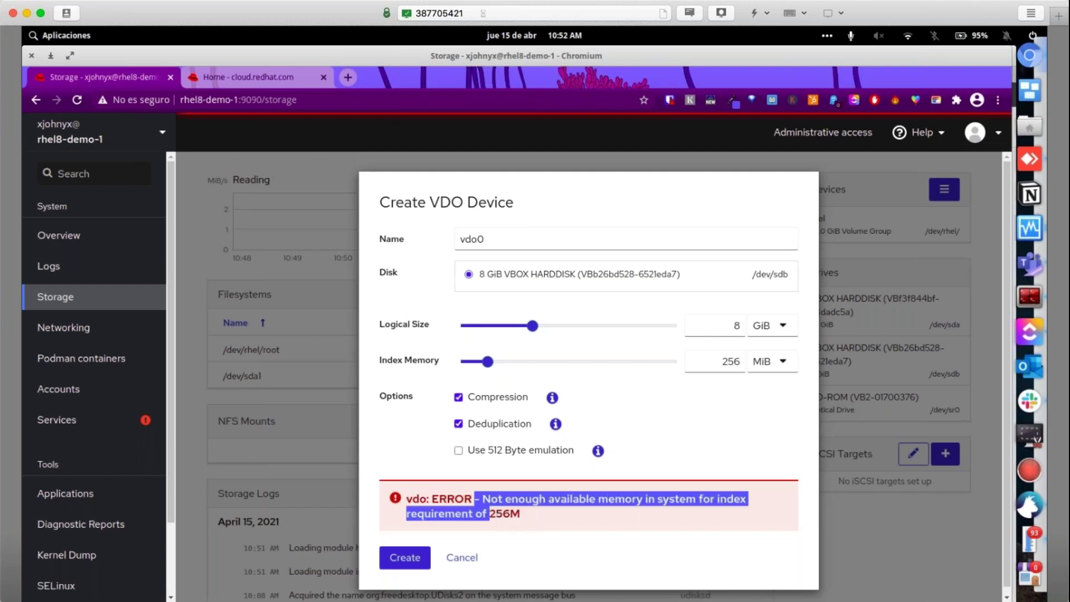
pyautogui.click(528, 521)
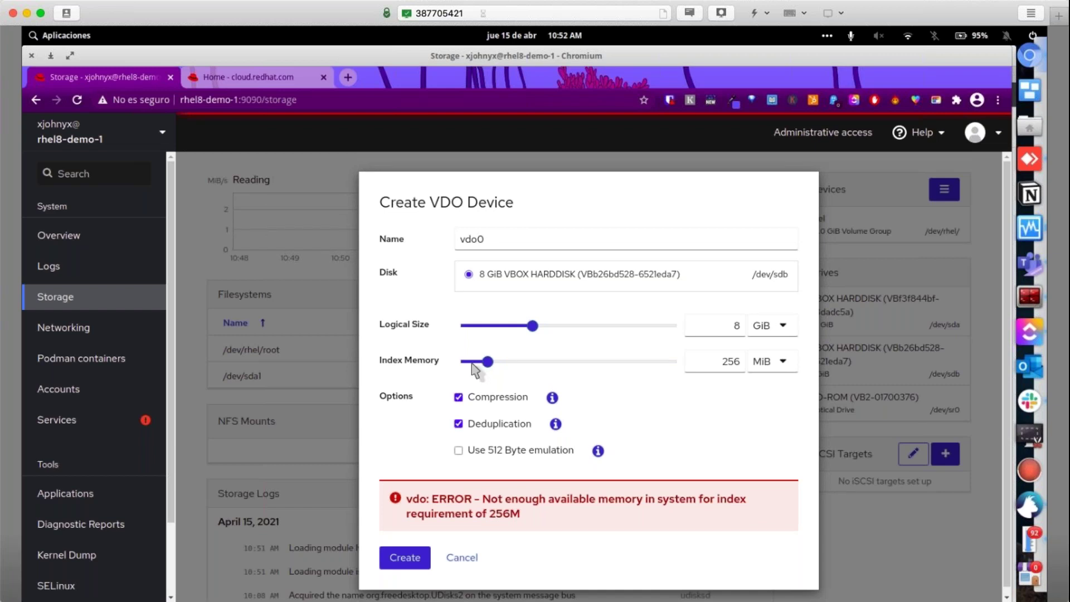
pyautogui.moveTo(472, 363); pyautogui.dragTo(461, 362)
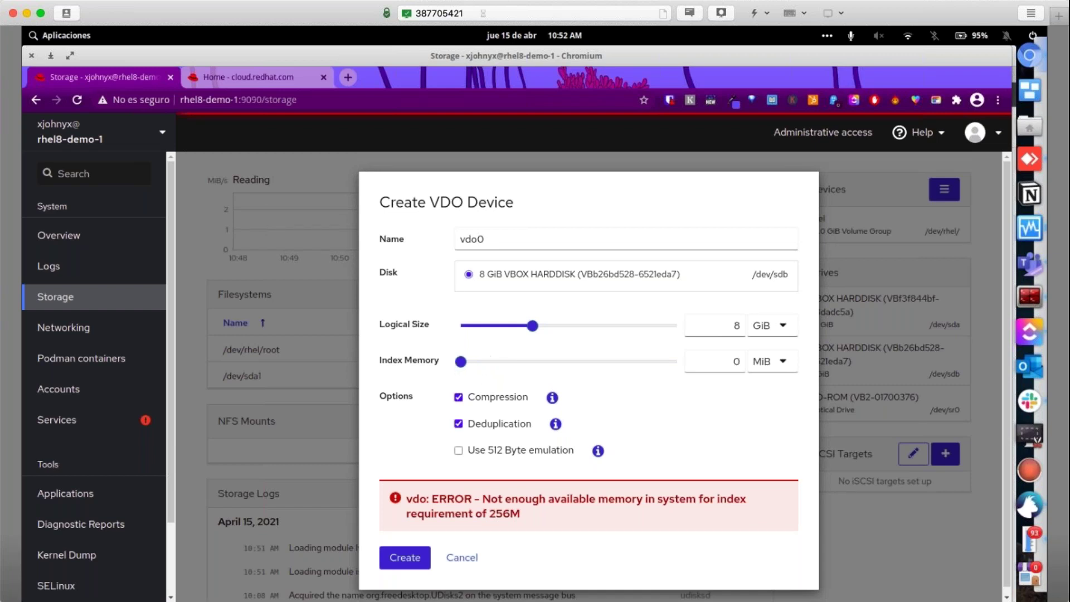
pyautogui.click(488, 361)
# Retry with 100 MiB index memory, then dismiss the form after the vdo usage error
pyautogui.doubleClick(731, 357)
pyautogui.write('100')
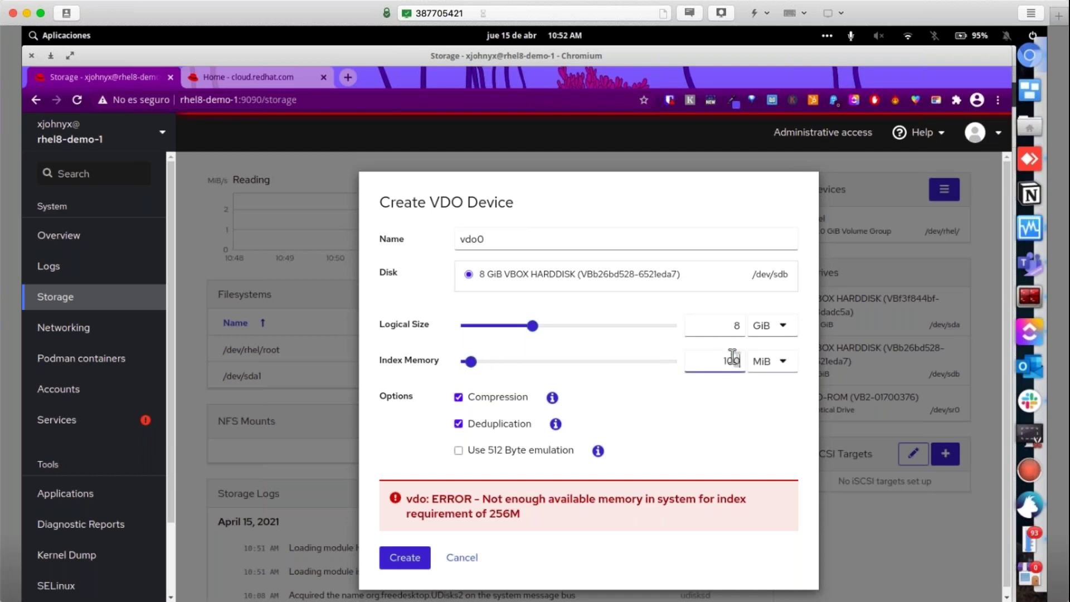
pyautogui.click(409, 557)
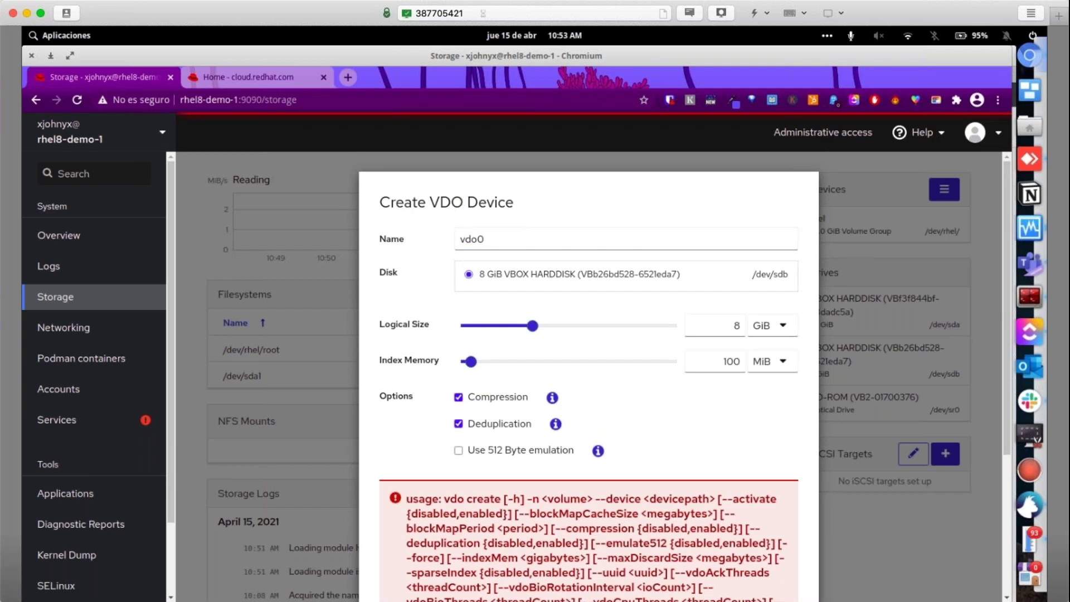
pyautogui.press('Escape')
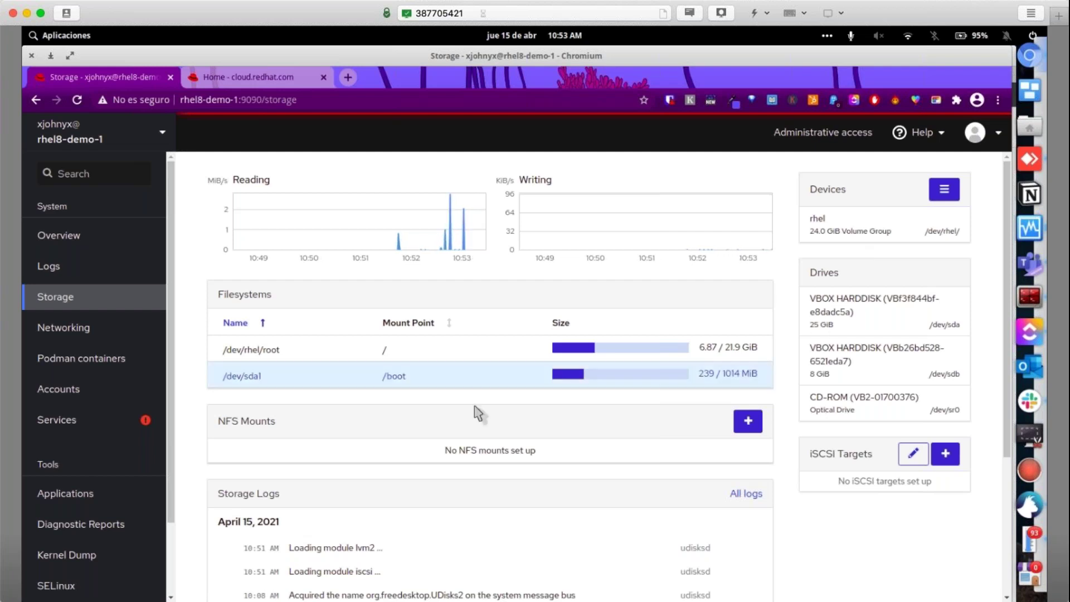
# Return to the rhel8-demo-1 Overview and open Join Domain from the Configuration card
pyautogui.scroll(-3, 191, 425)
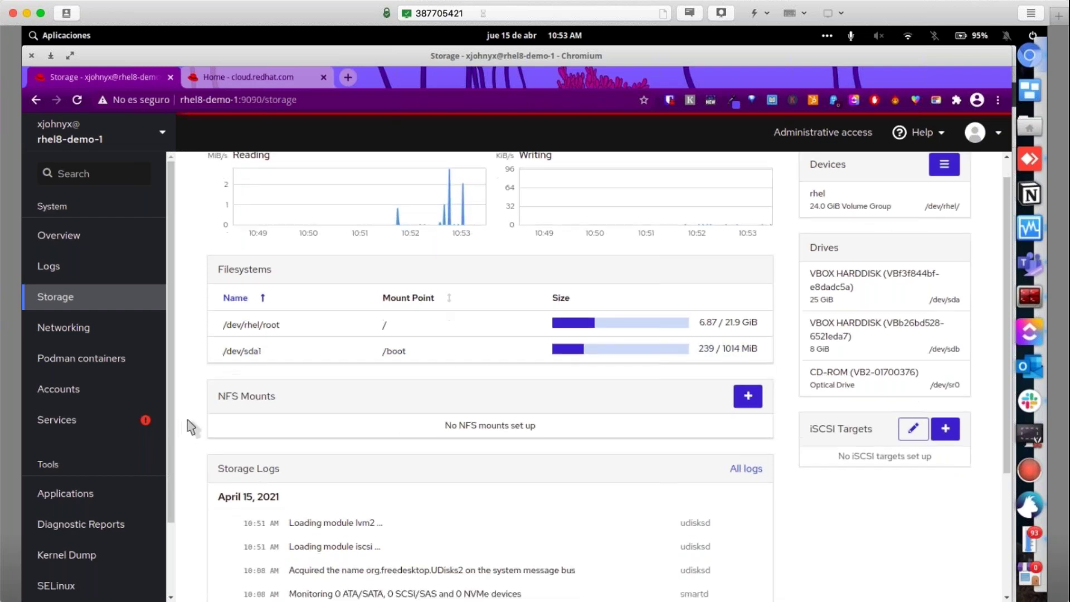
pyautogui.scroll(3, 182, 411)
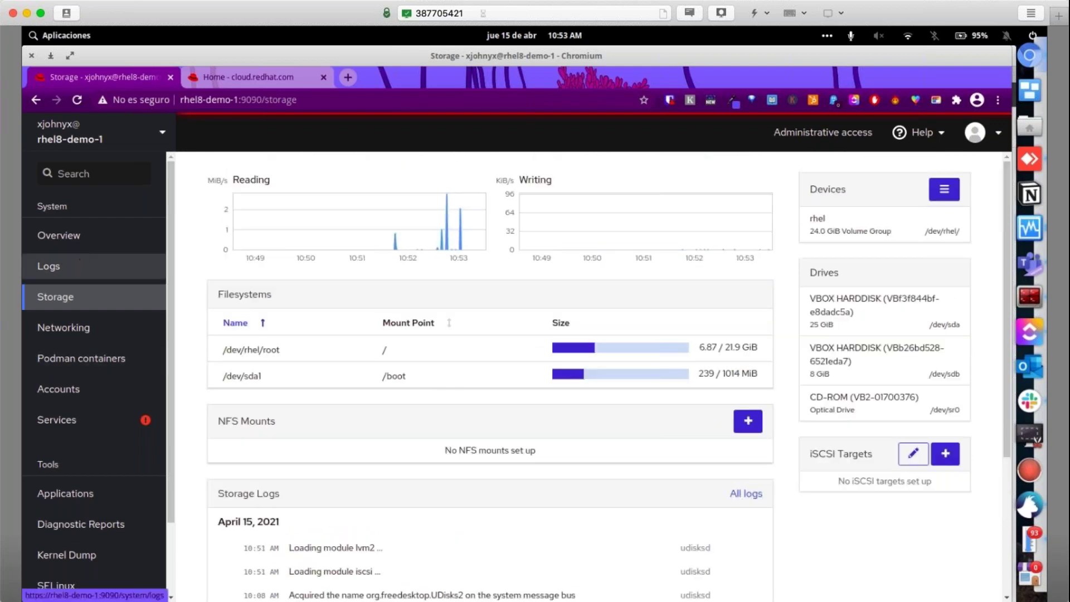
pyautogui.click(78, 236)
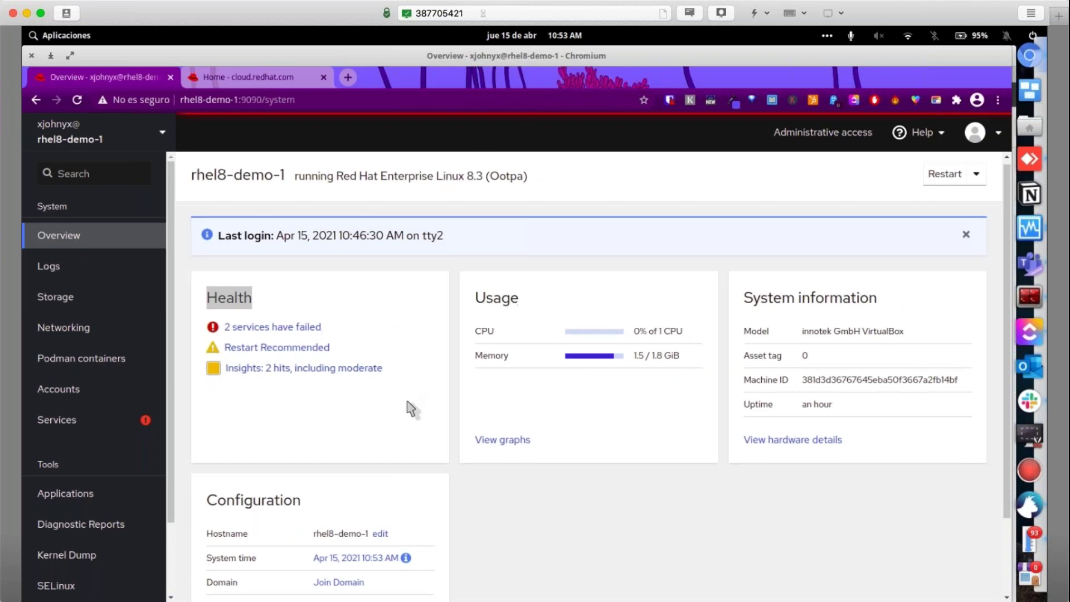
pyautogui.scroll(-3, 410, 408)
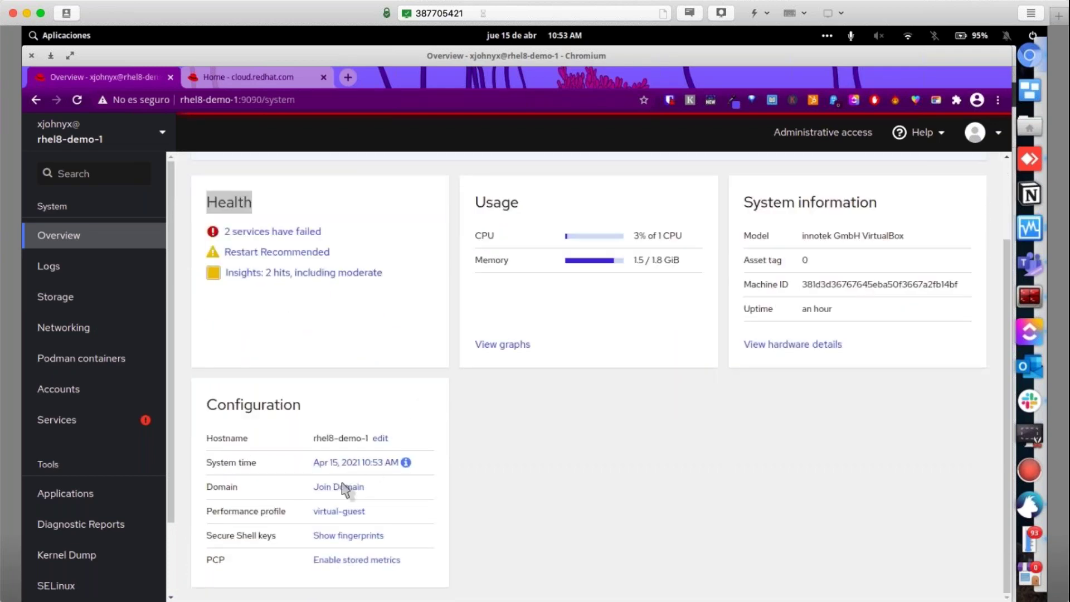
pyautogui.click(339, 487)
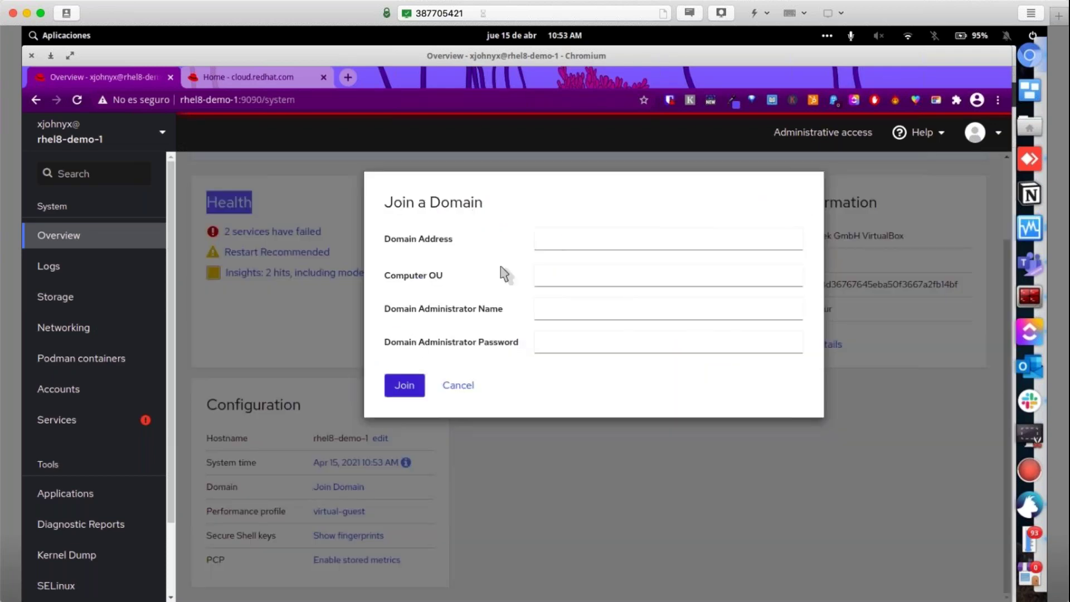
# Enter umbrella.corp as the domain address and Administrator as the domain admin name
pyautogui.click(565, 239)
pyautogui.click(566, 269)
pyautogui.click(573, 296)
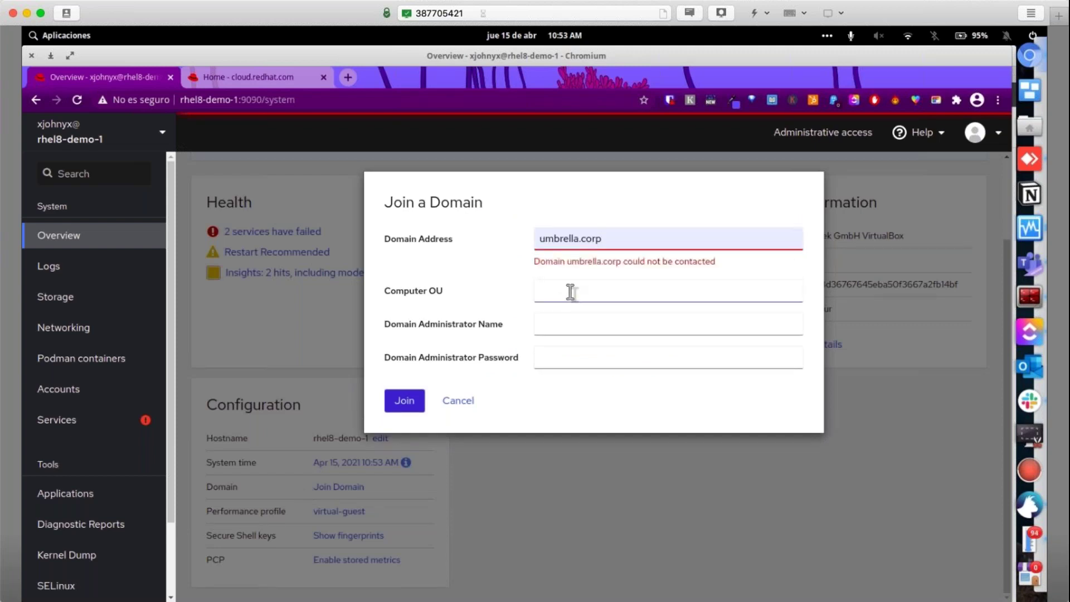
pyautogui.press('Tab')
pyautogui.press('Tab')
pyautogui.click(556, 332)
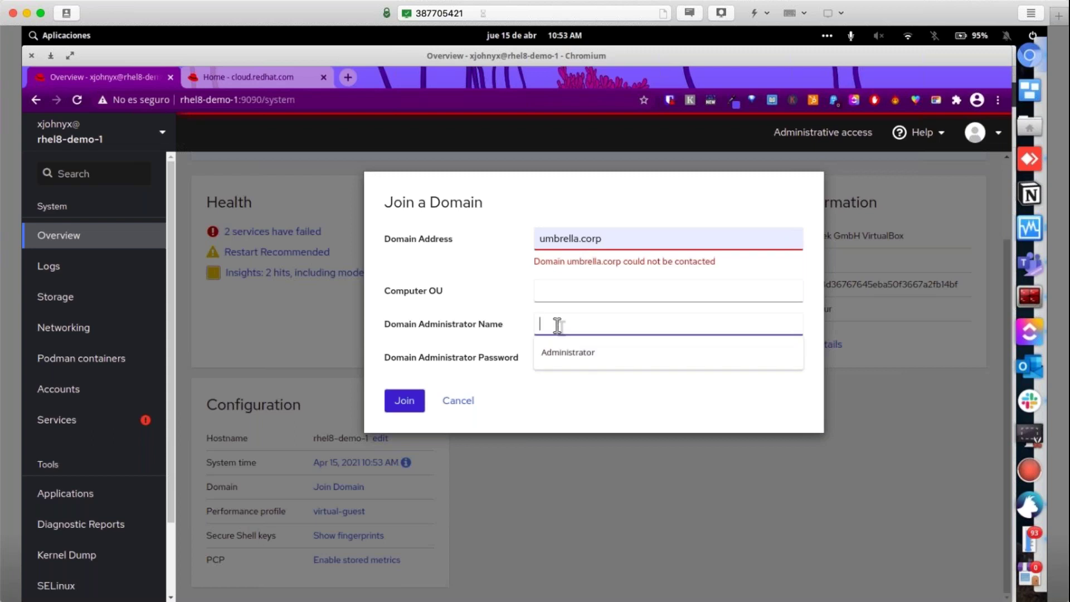
pyautogui.click(568, 359)
pyautogui.click(569, 362)
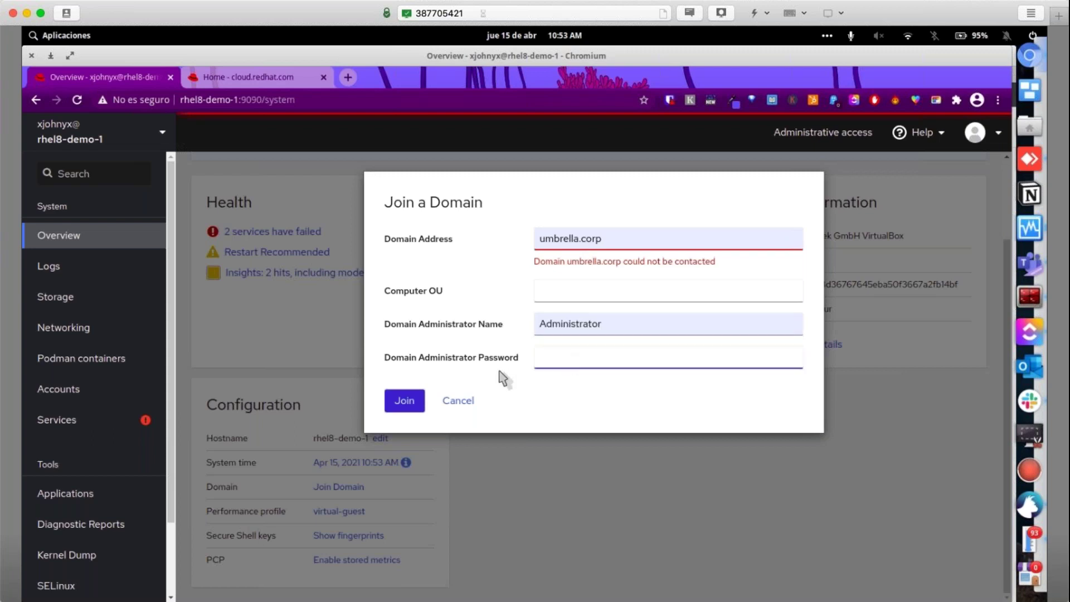
# Cancel the domain join and scroll back up the Overview page
pyautogui.click(393, 404)
pyautogui.click(460, 405)
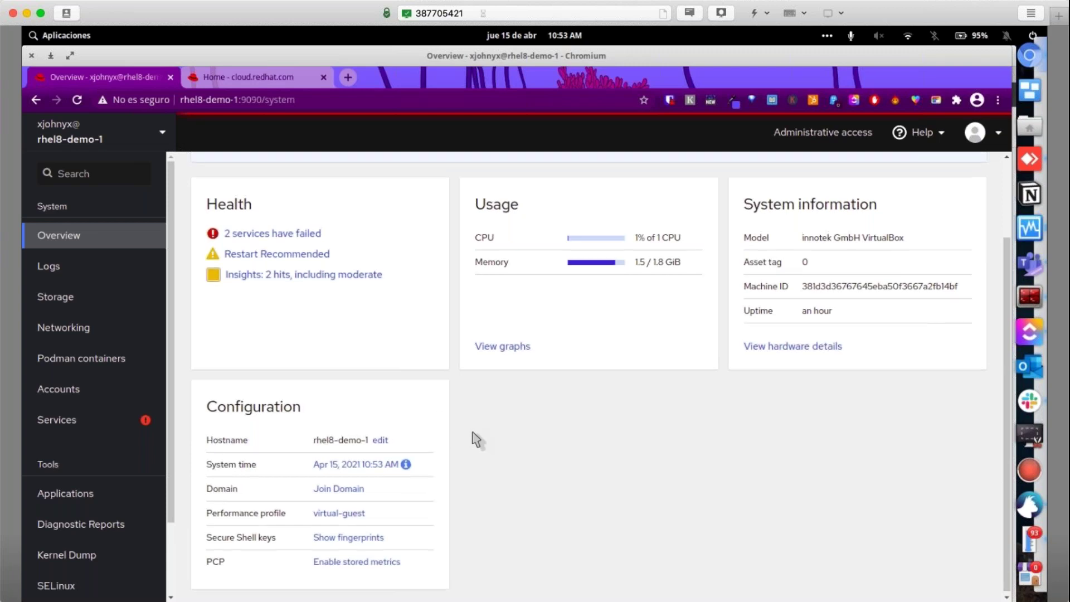
pyautogui.scroll(2, 476, 440)
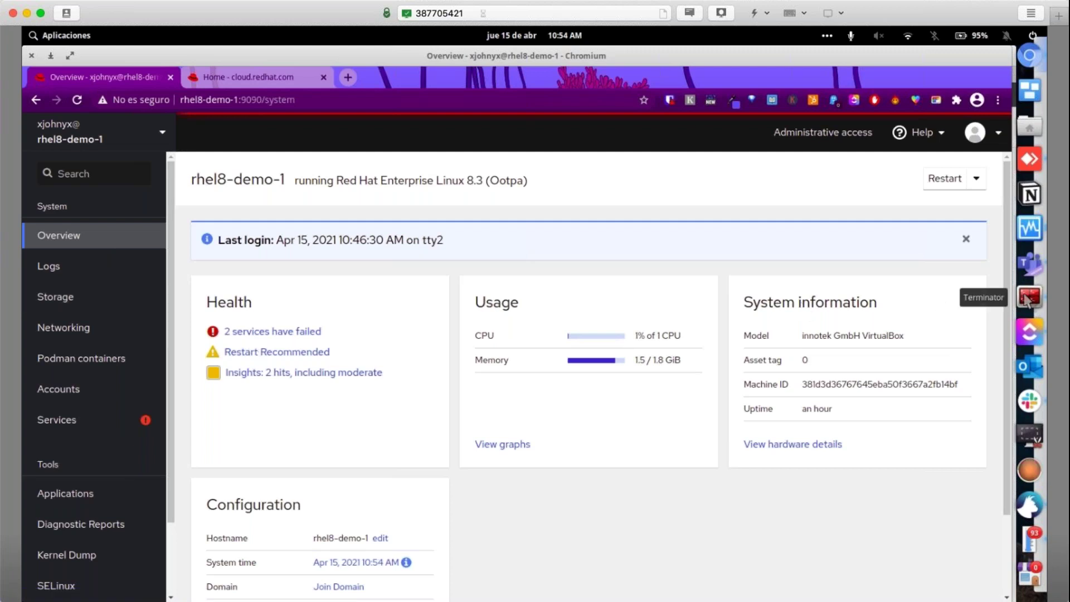
pyautogui.click(1027, 299)
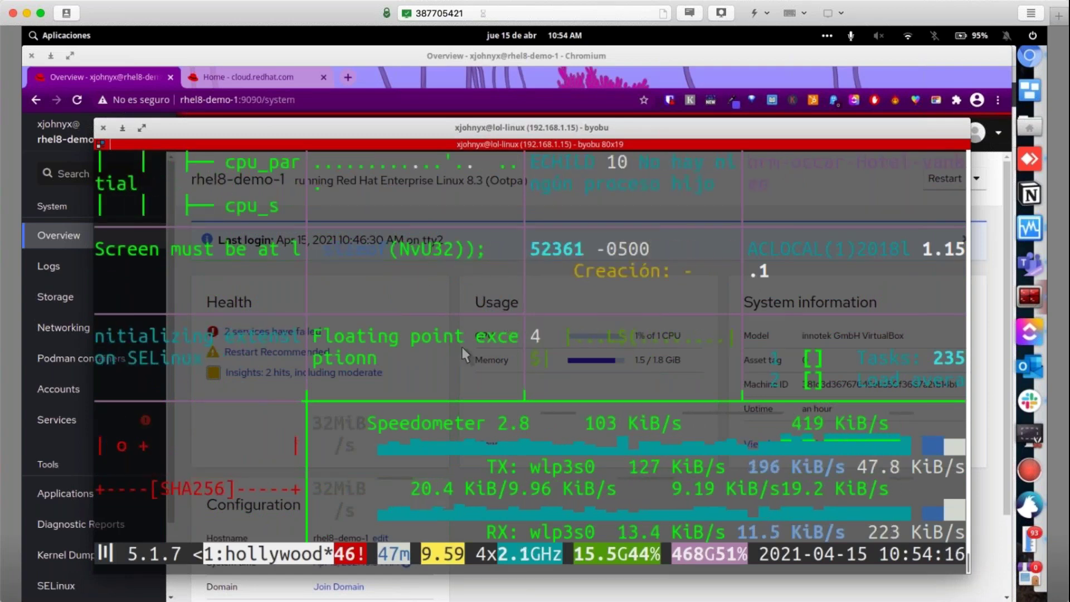
pyautogui.hotkey('alt', 'Tab')
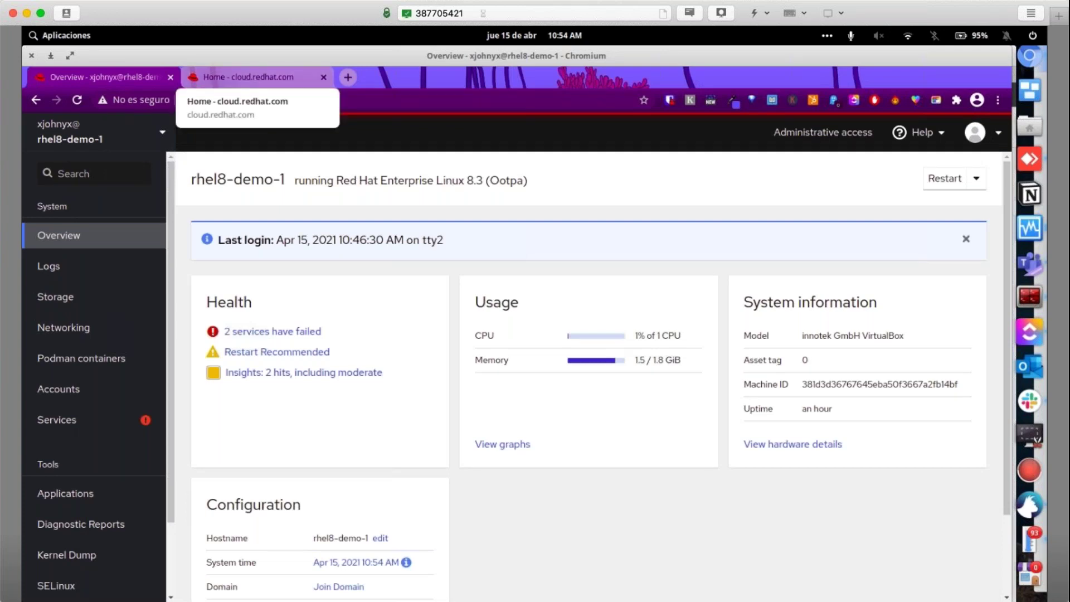
# Switch to the cloud.redhat.com tab and open the Red Hat Insights Dashboard summary
pyautogui.click(245, 77)
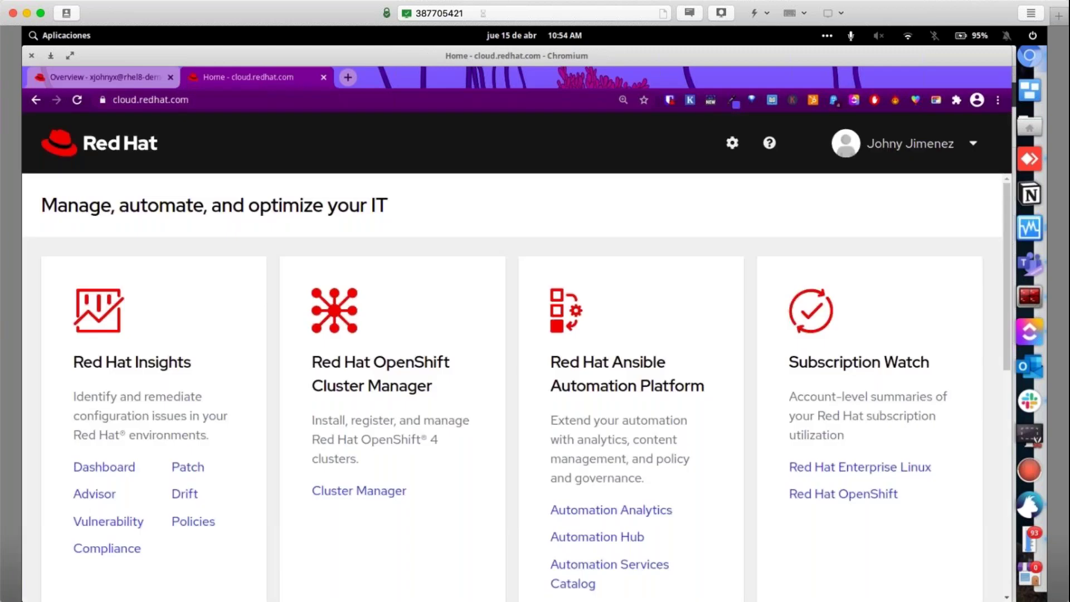
pyautogui.doubleClick(150, 356)
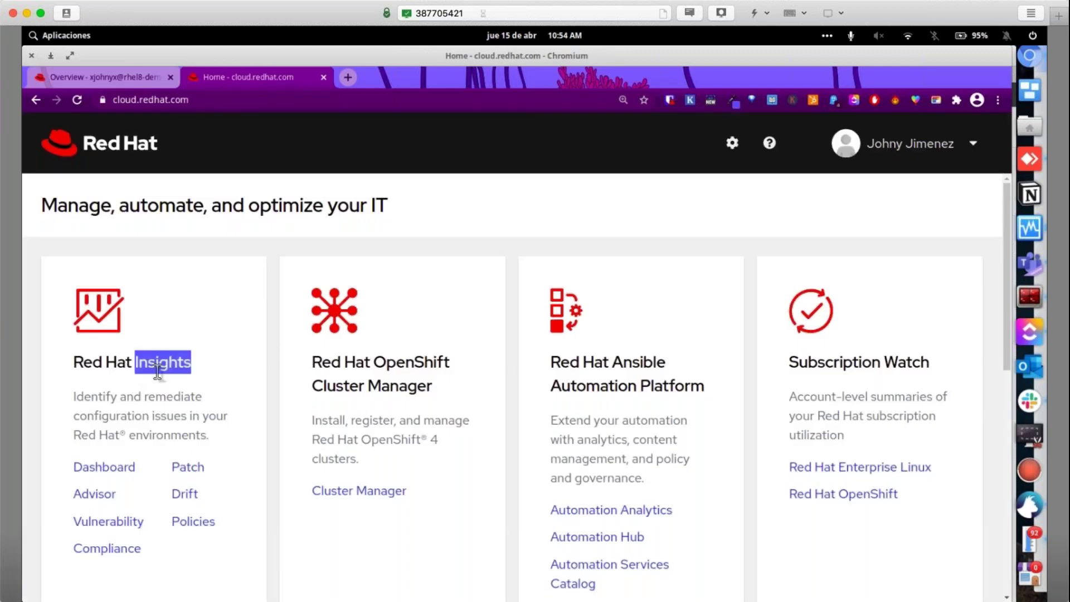
pyautogui.click(114, 471)
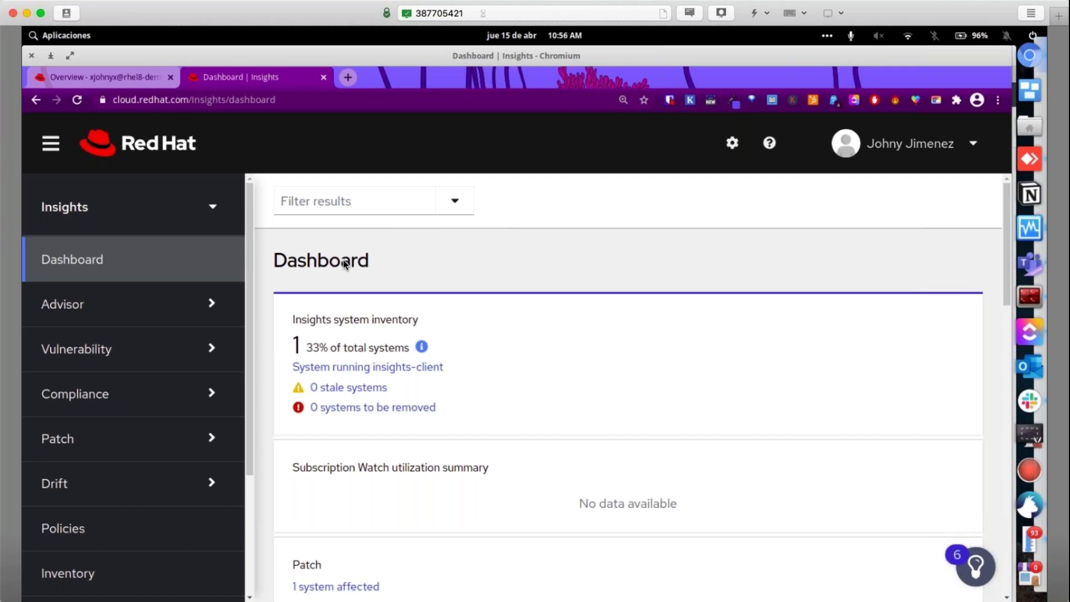
pyautogui.scroll(-3, 119, 429)
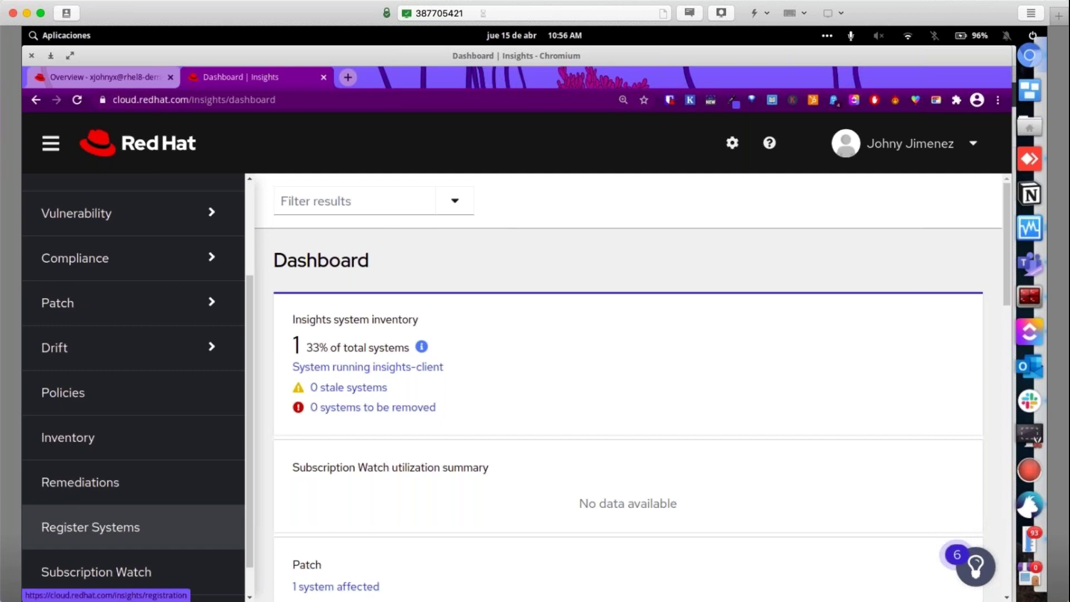
# Choose RHEL 8.3-8.0, Subscription Manager and no automation, then copy the insights-client --register command
pyautogui.click(118, 528)
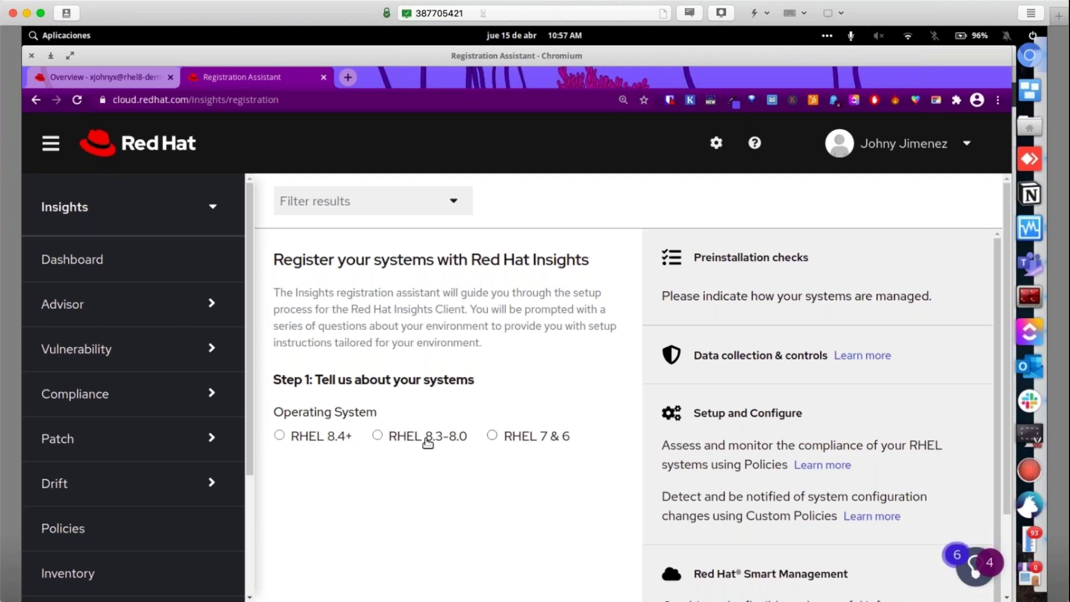
pyautogui.click(418, 437)
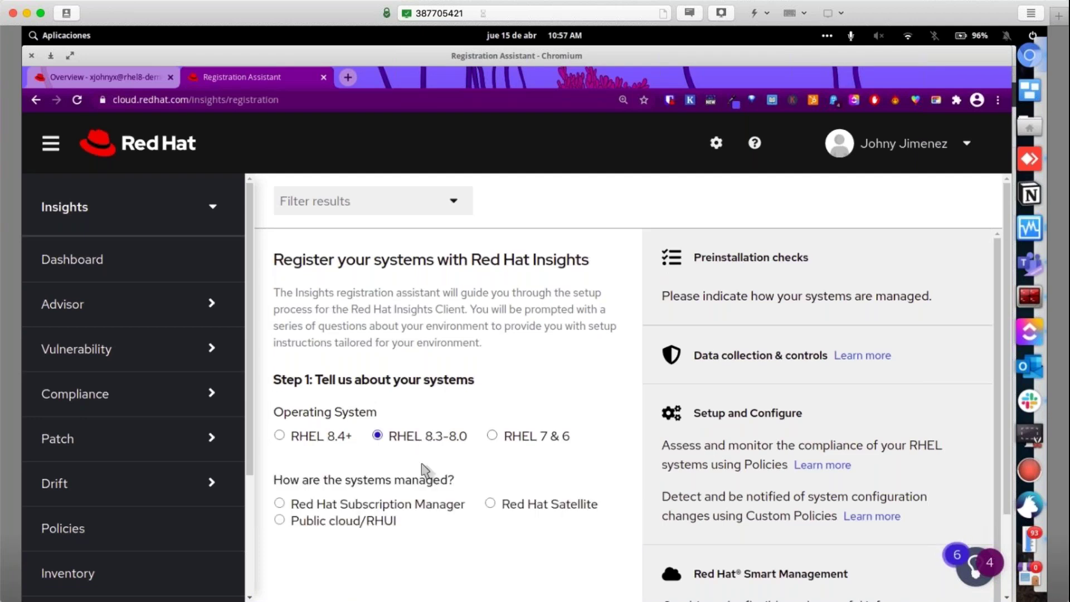
pyautogui.scroll(-1, 411, 502)
pyautogui.click(403, 469)
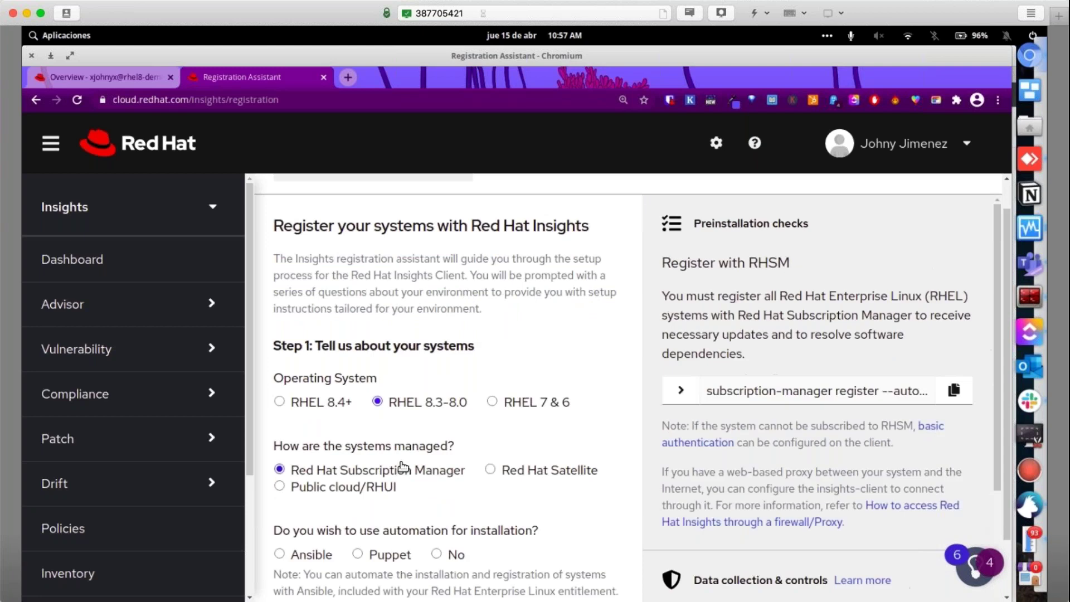
pyautogui.scroll(-2, 435, 473)
pyautogui.scroll(-1, 436, 485)
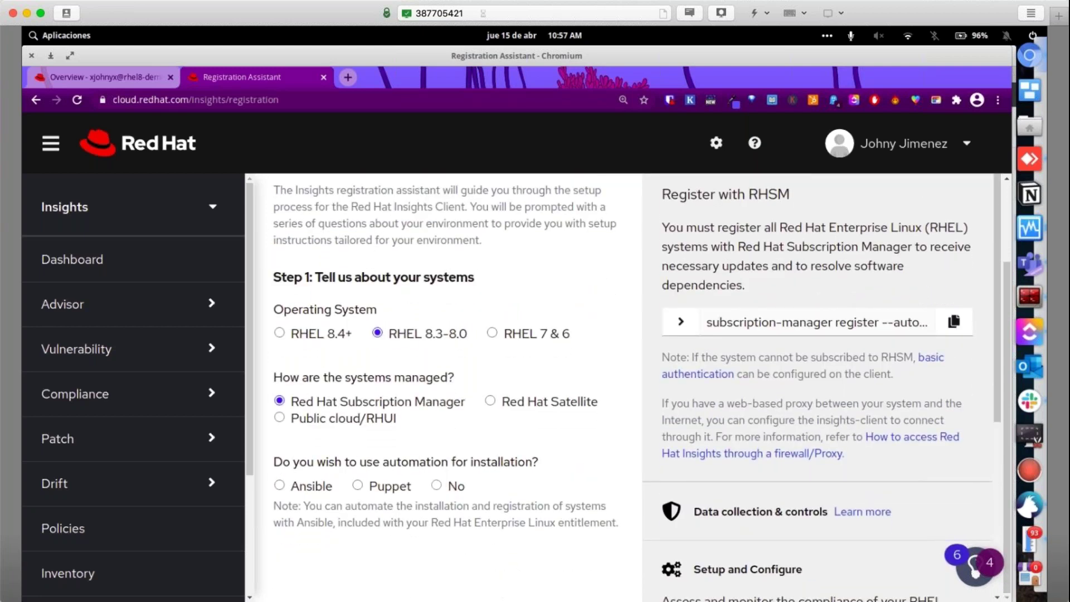
pyautogui.click(436, 486)
pyautogui.scroll(-3, 473, 493)
pyautogui.moveTo(463, 495); pyautogui.dragTo(313, 495)
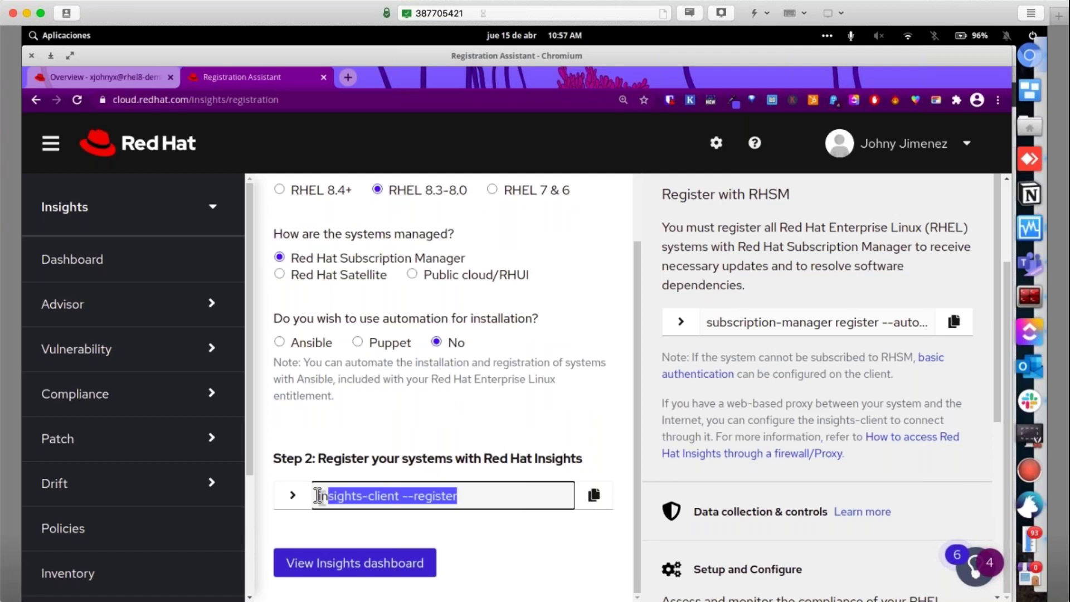
pyautogui.click(593, 495)
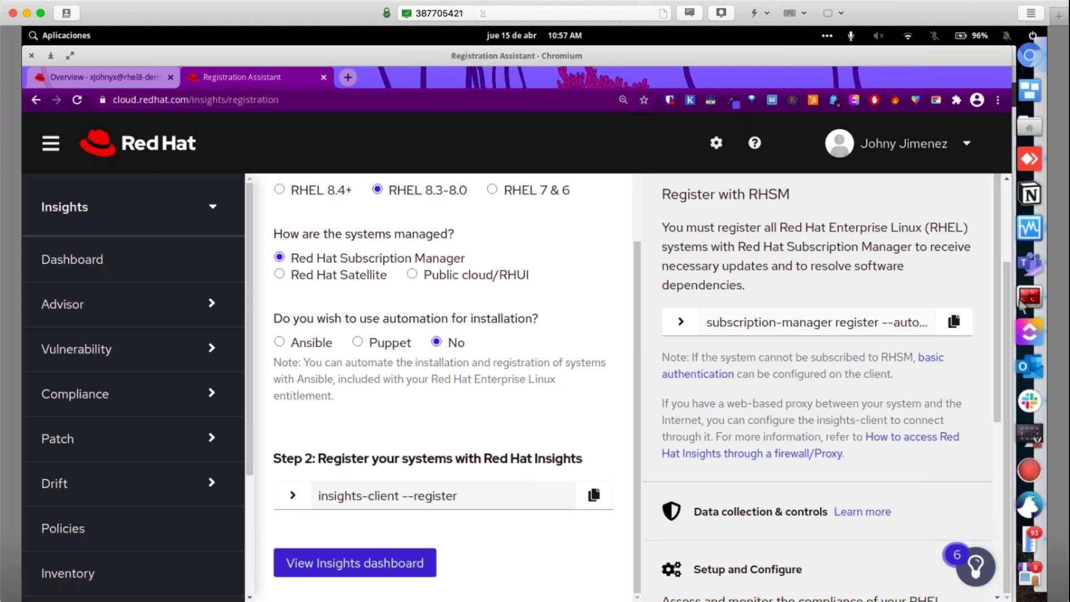
# Bring the RHEL VM forward, then return to the browser and open the Inventory
pyautogui.click(1030, 227)
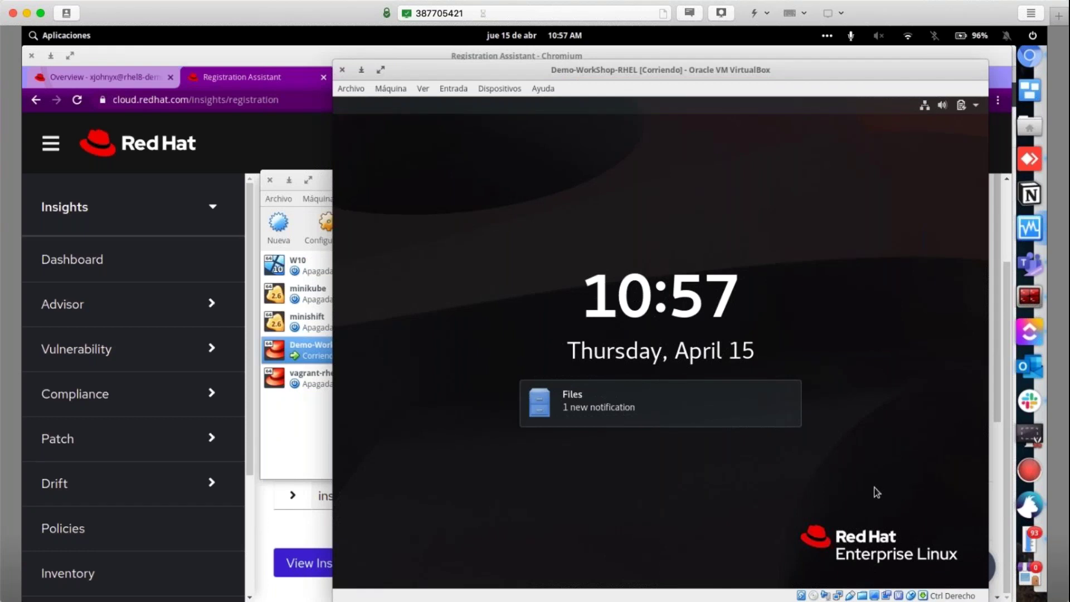
pyautogui.click(257, 518)
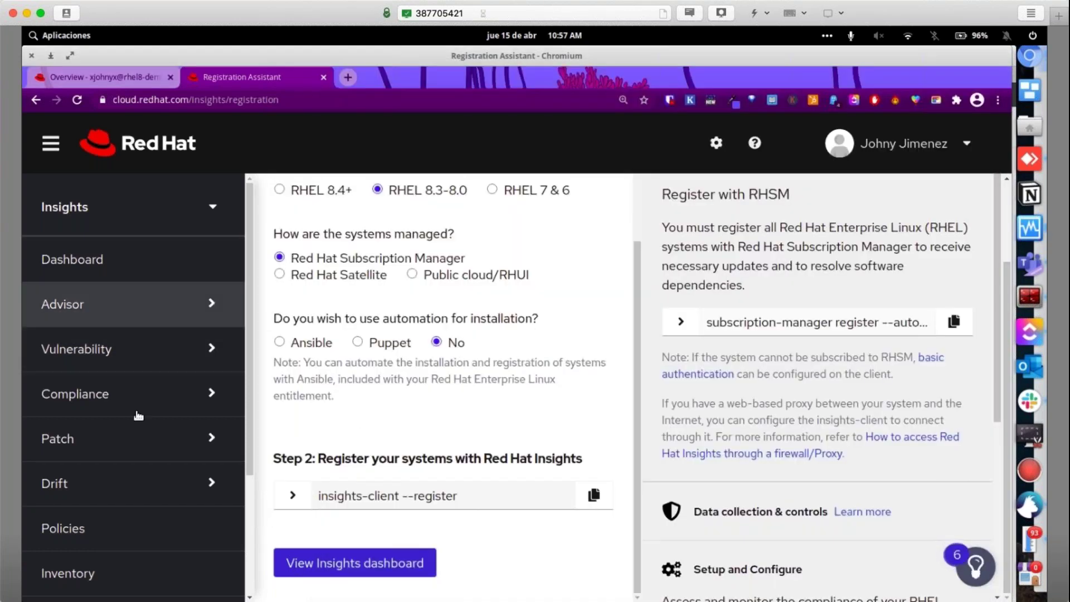
pyautogui.scroll(-3, 103, 473)
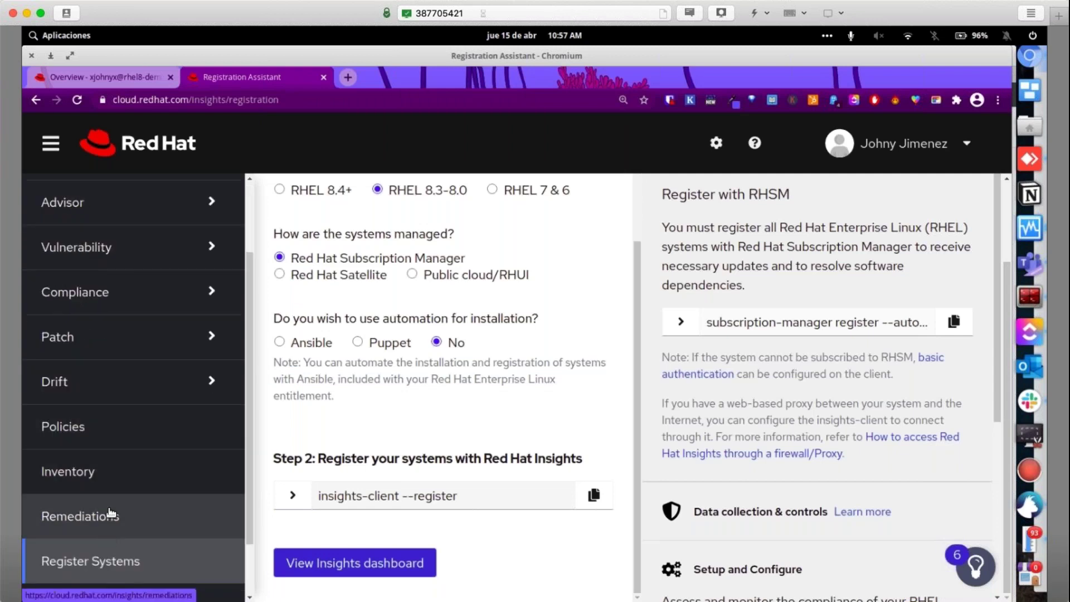
pyautogui.click(110, 466)
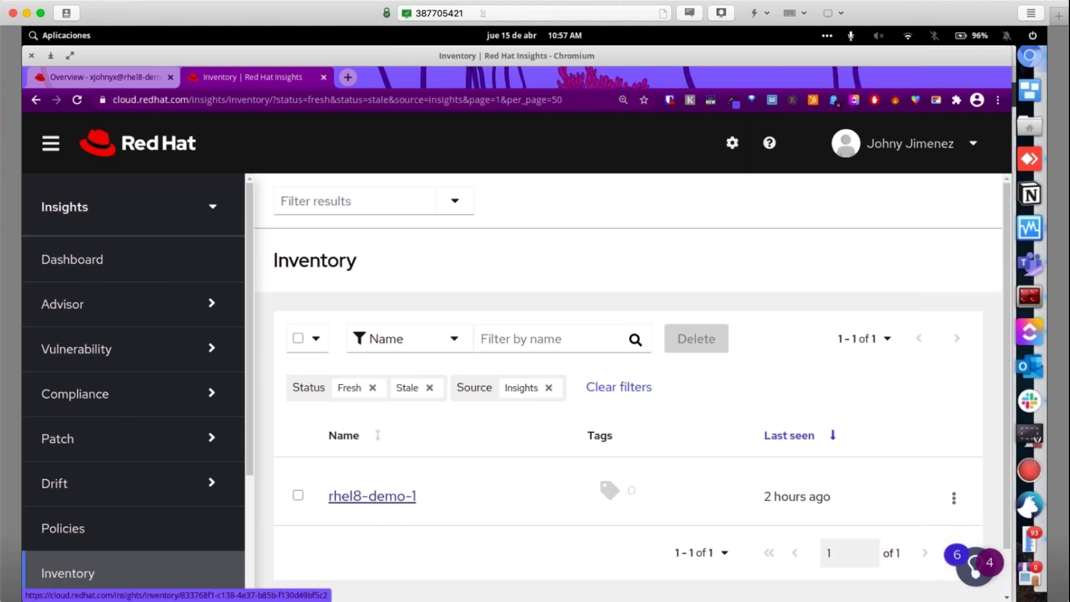
# Open rhel8-demo-1's details and review release 8.3, kernel 4.18.0, 1 CPU and 1.78 GB RAM
pyautogui.click(390, 496)
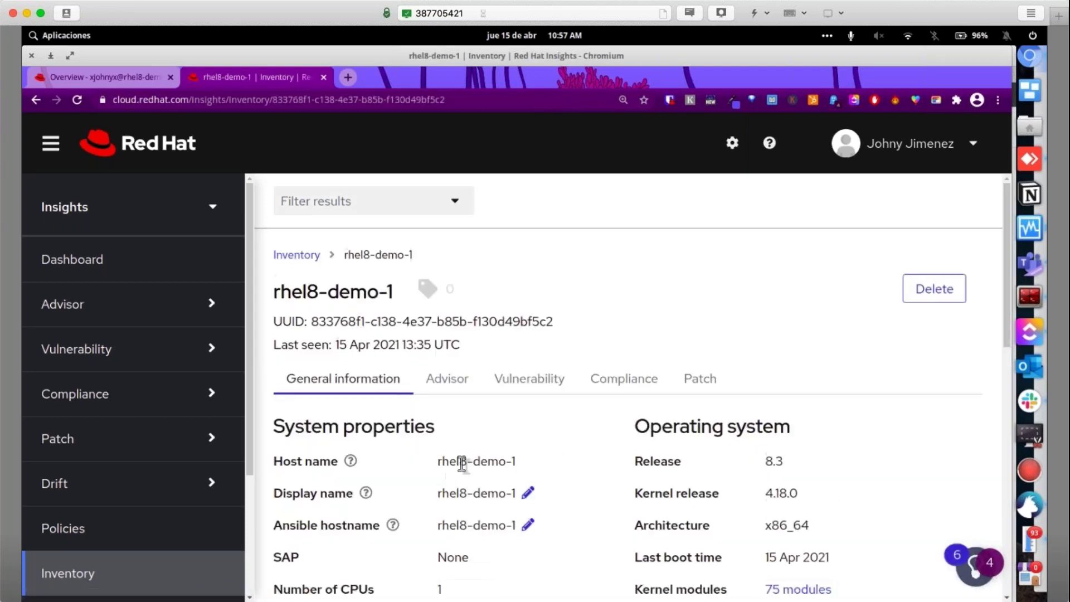
pyautogui.scroll(-1, 663, 489)
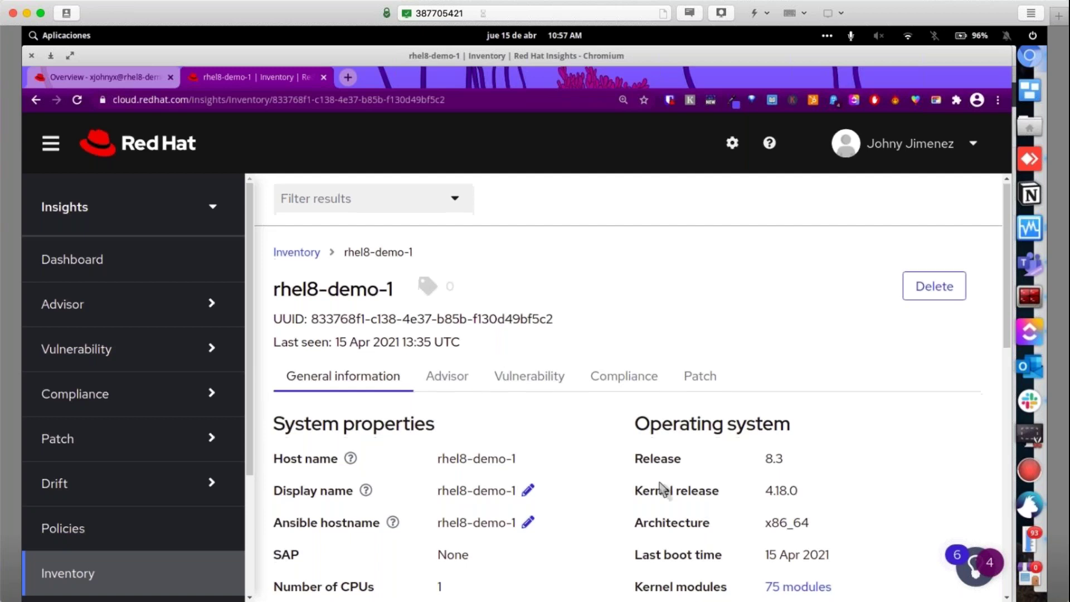
pyautogui.scroll(-1, 663, 488)
pyautogui.scroll(-2, 673, 556)
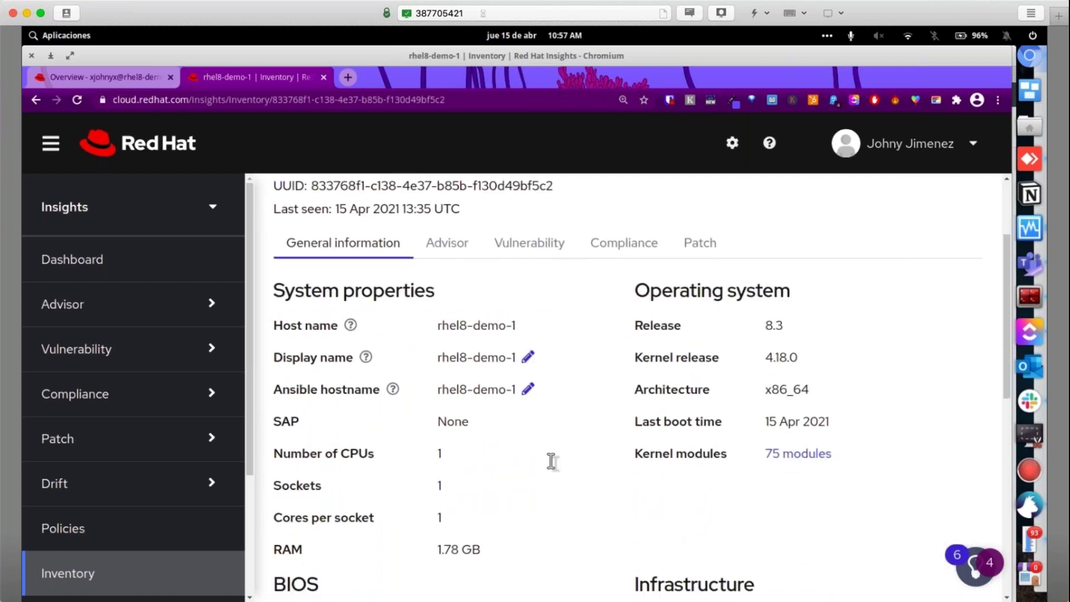
pyautogui.moveTo(310, 452); pyautogui.dragTo(451, 477)
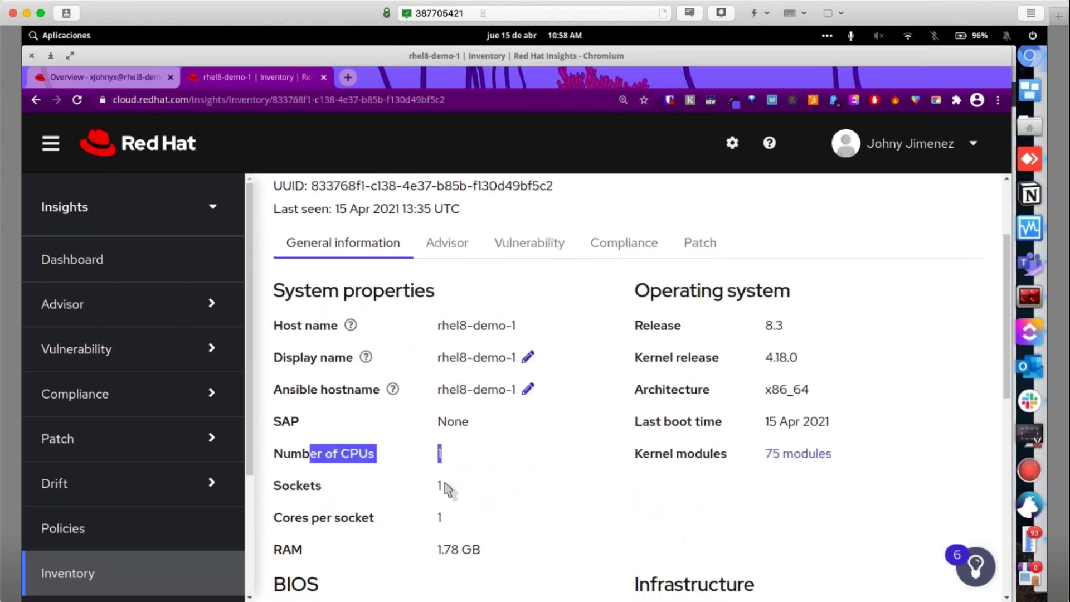
pyautogui.scroll(-1, 435, 516)
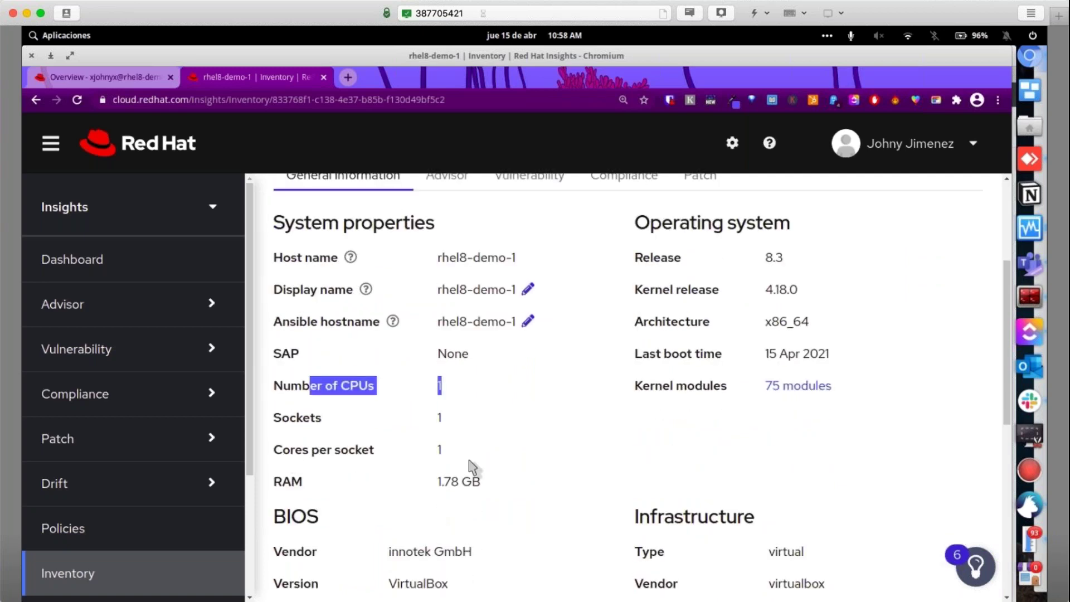
pyautogui.scroll(-2, 613, 445)
pyautogui.scroll(-5, 661, 444)
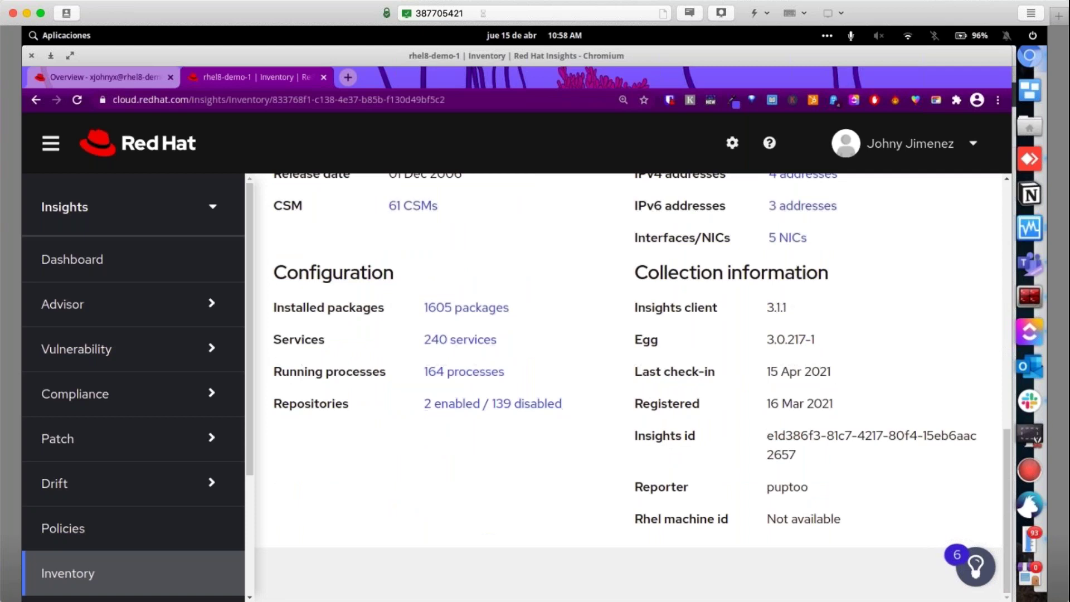
pyautogui.scroll(3, 569, 412)
pyautogui.scroll(4, 569, 422)
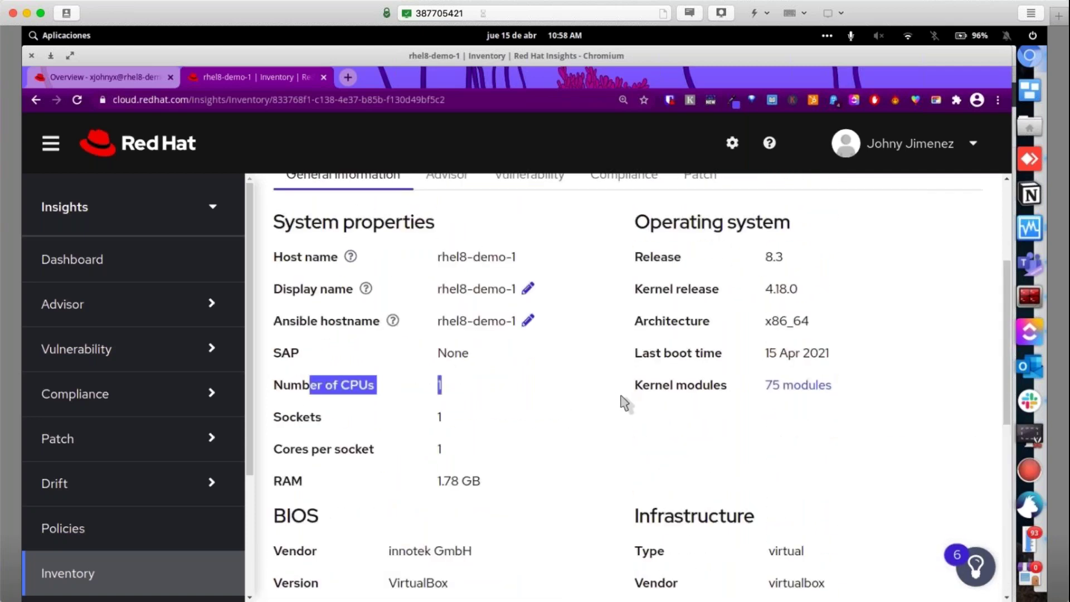
# Open Advisor recommendations and review the two Moderate-risk issues and their affected systems
pyautogui.click(71, 317)
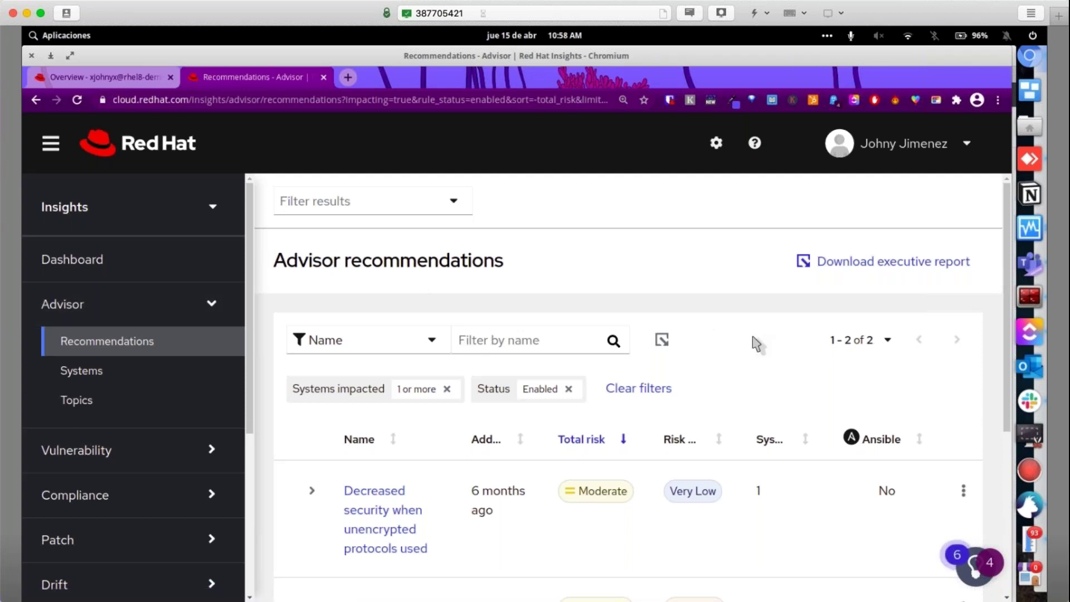
pyautogui.scroll(-1, 680, 334)
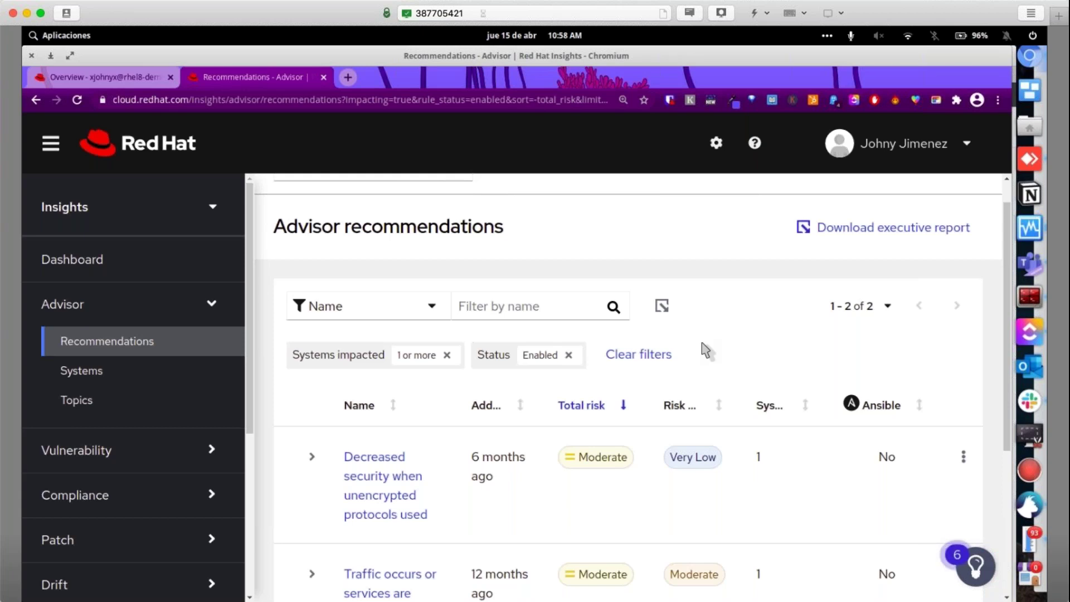
pyautogui.scroll(-1, 701, 349)
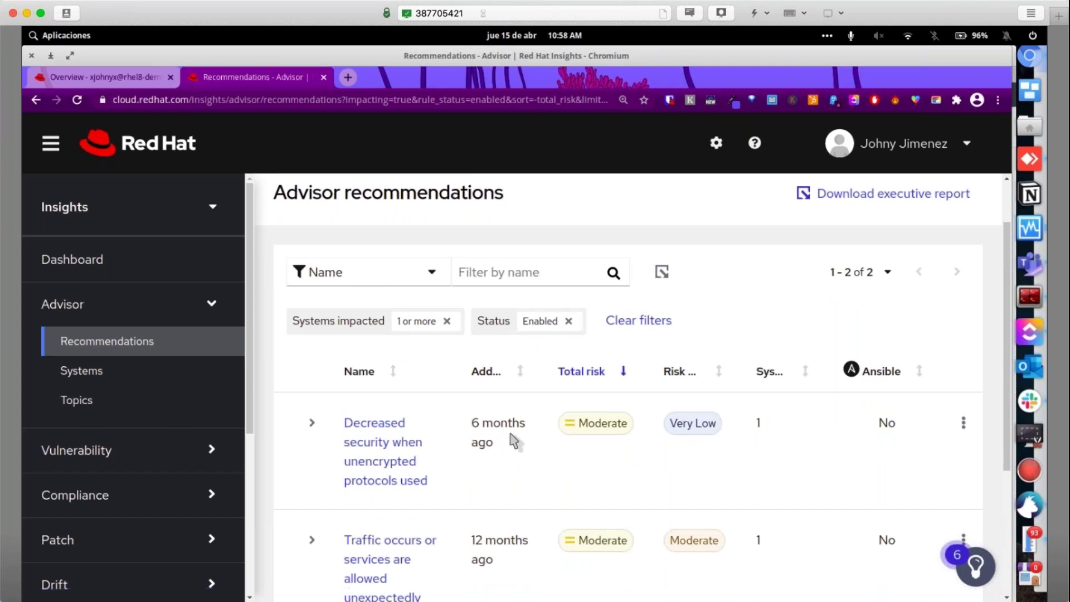
pyautogui.moveTo(491, 429)
pyautogui.moveTo(586, 429)
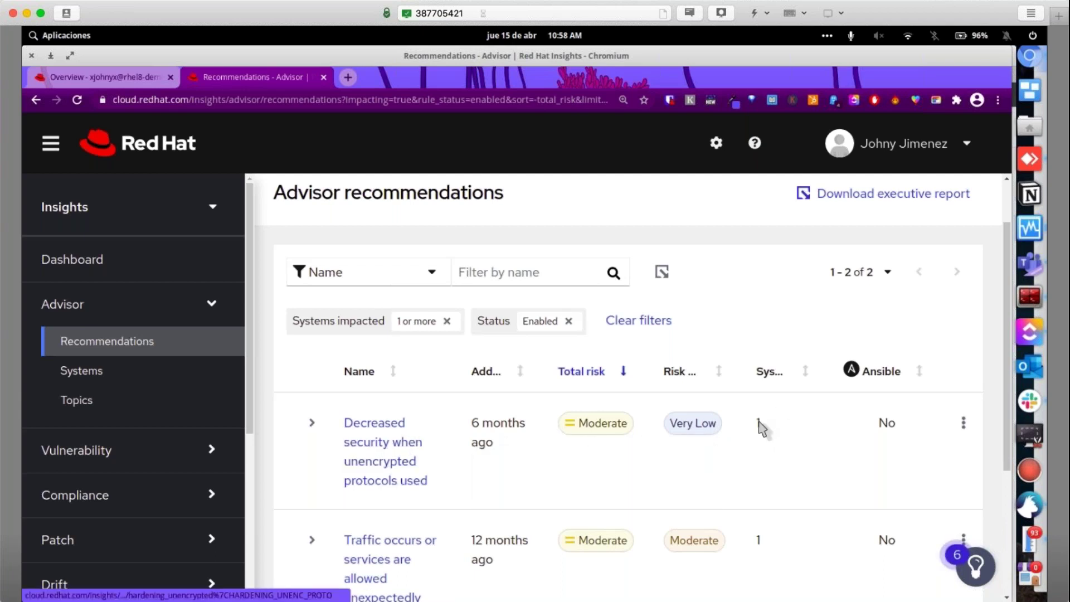
pyautogui.moveTo(766, 430); pyautogui.dragTo(756, 429)
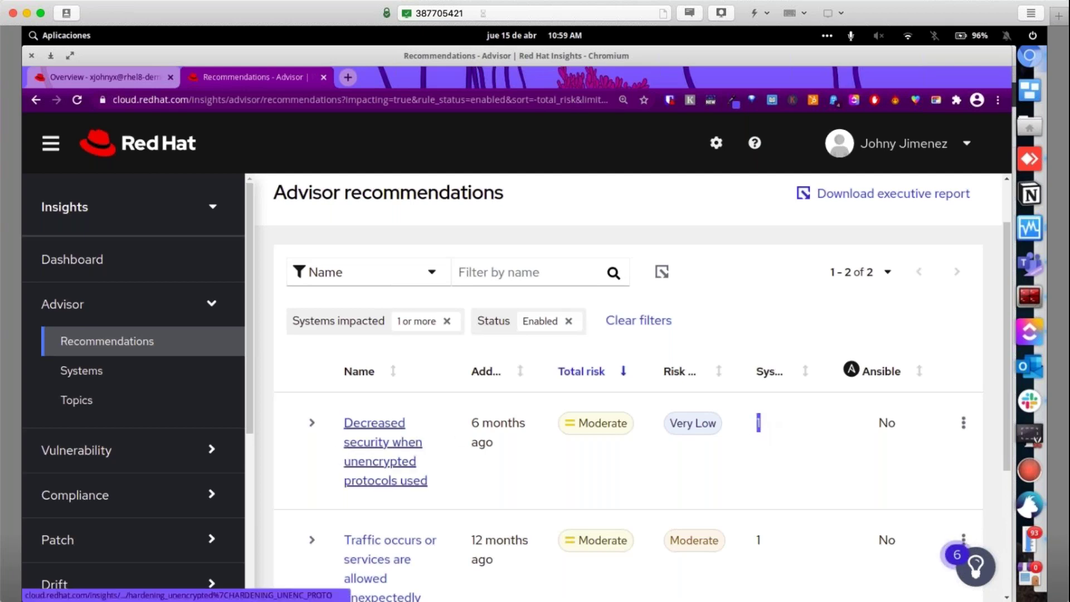
# Scroll down the sidebar and expand the Vulnerability section
pyautogui.scroll(-5, 457, 440)
pyautogui.scroll(-1, 456, 445)
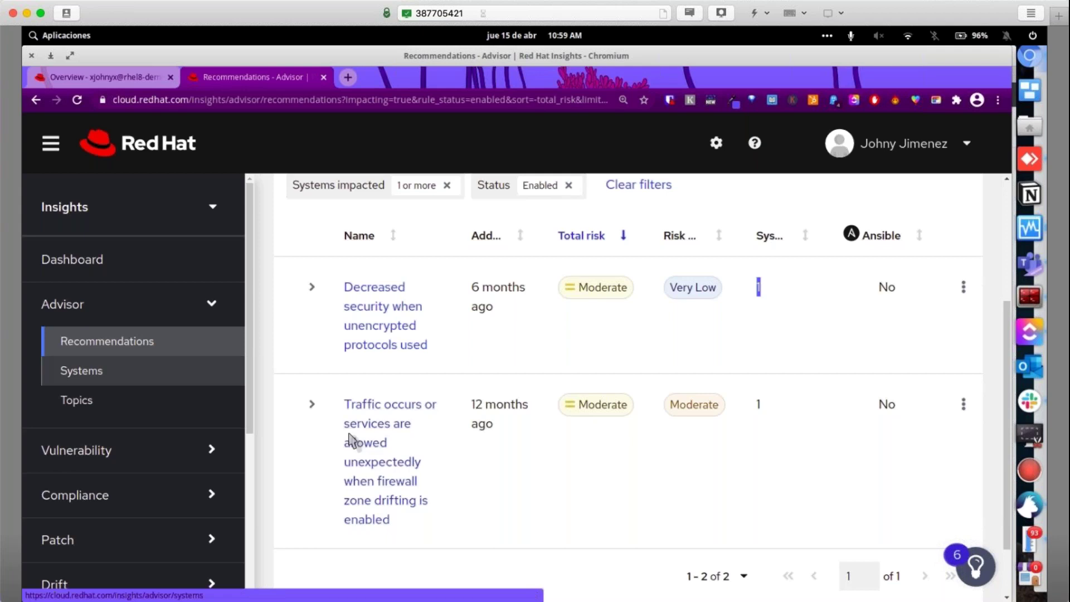
pyautogui.scroll(-3, 131, 422)
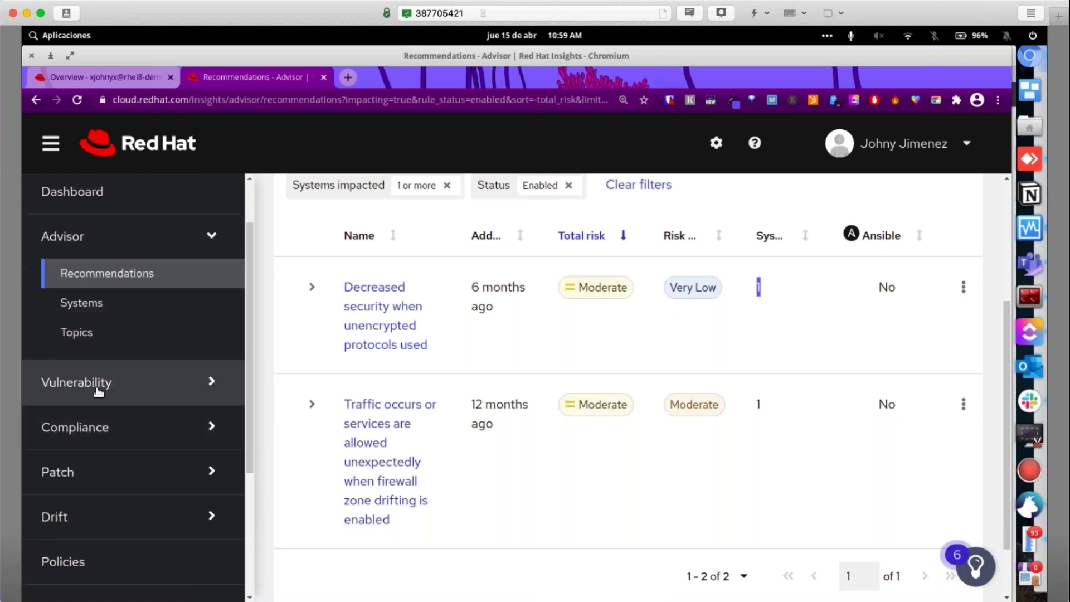
pyautogui.click(103, 382)
# Open Vulnerability > CVEs, review the 17-CVE list, and select the address bar
pyautogui.click(78, 419)
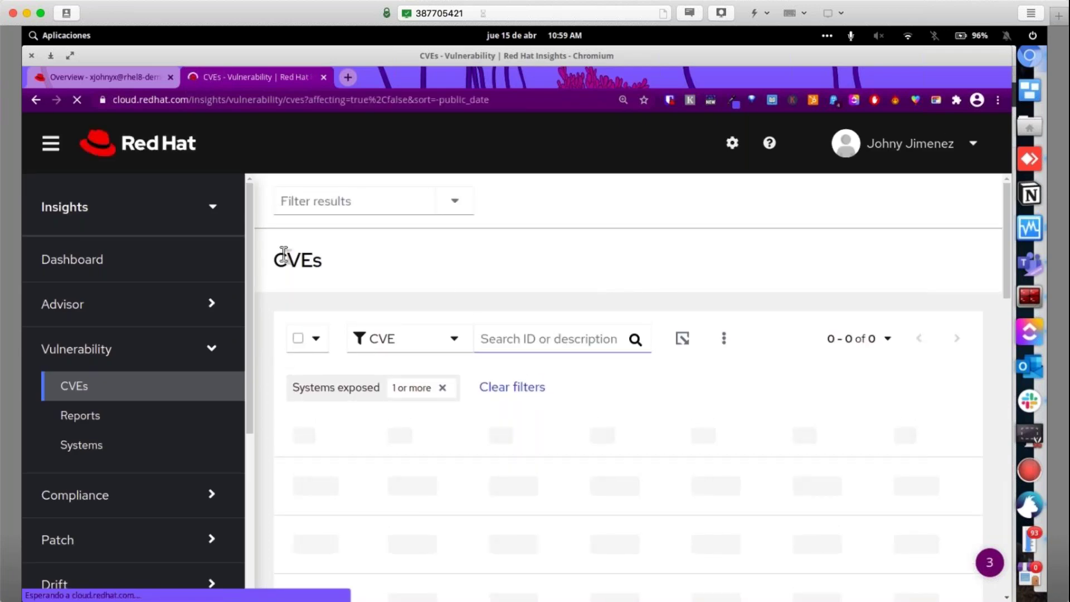
pyautogui.doubleClick(296, 258)
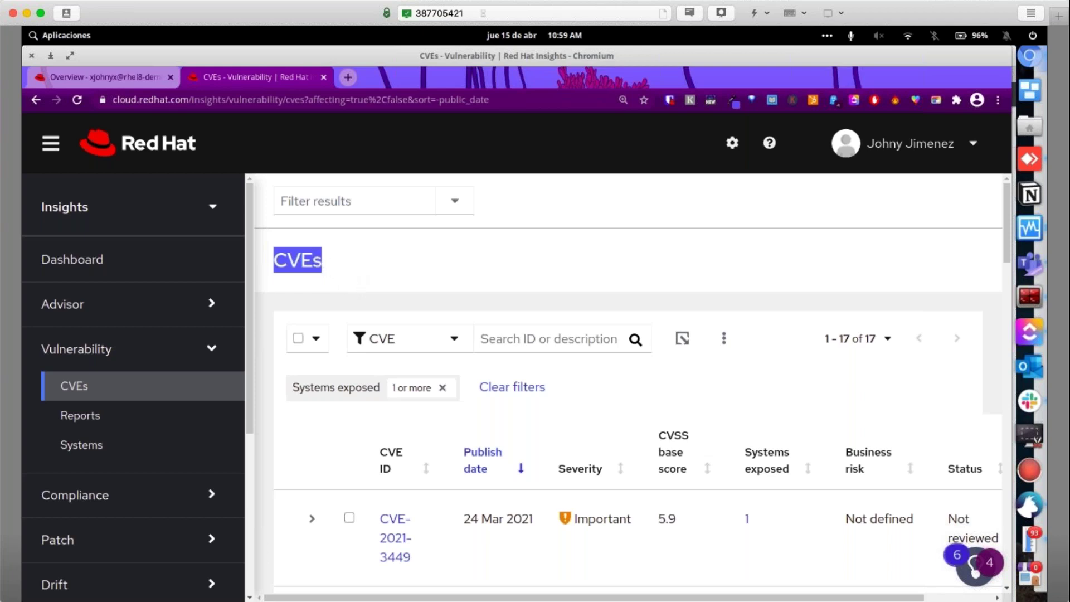
pyautogui.click(362, 268)
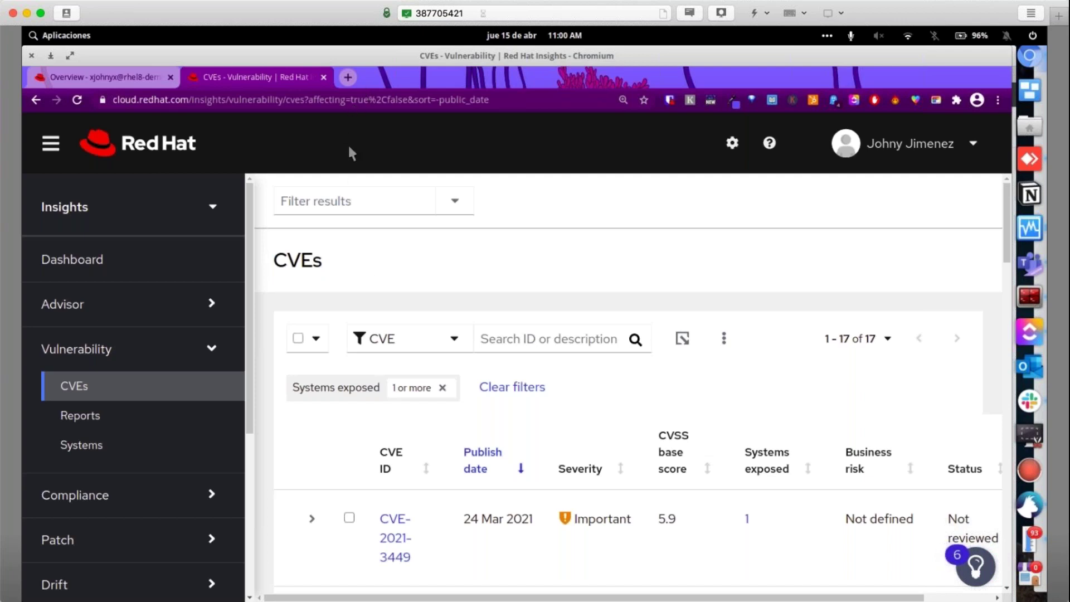
pyautogui.click(356, 101)
# Type 'dirtycow linux' into the address bar, then dismiss the suggestions without searching
pyautogui.write('dirtycow')
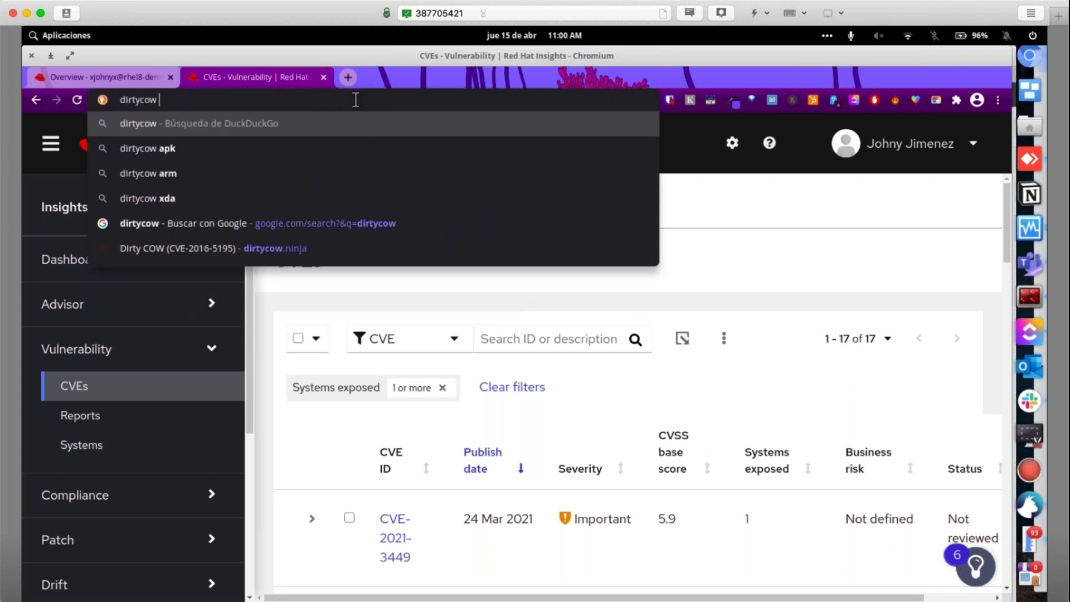
pyautogui.write(' linux')
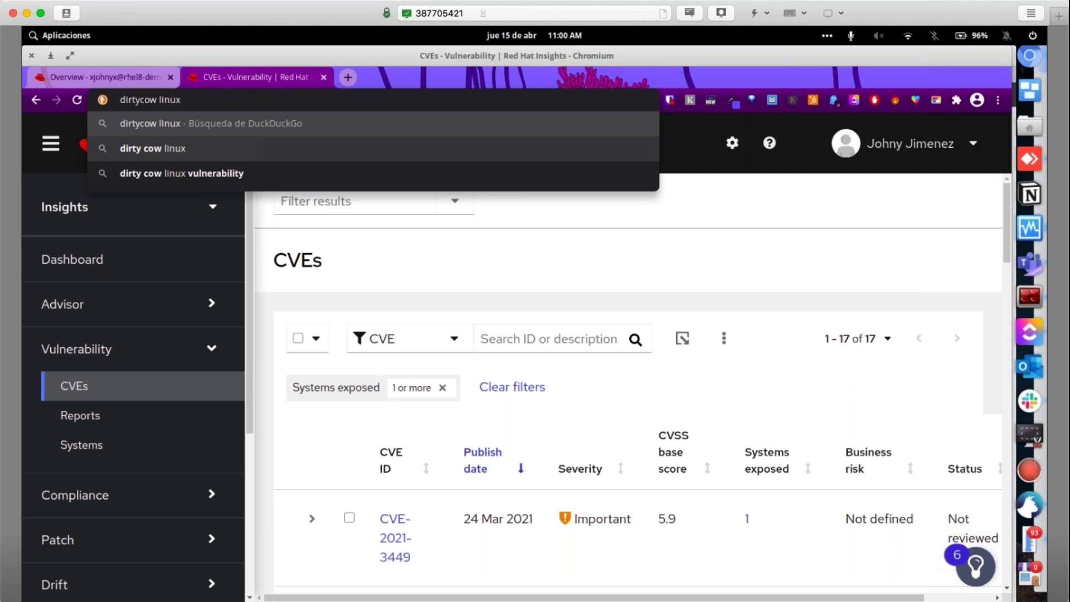
pyautogui.click(474, 258)
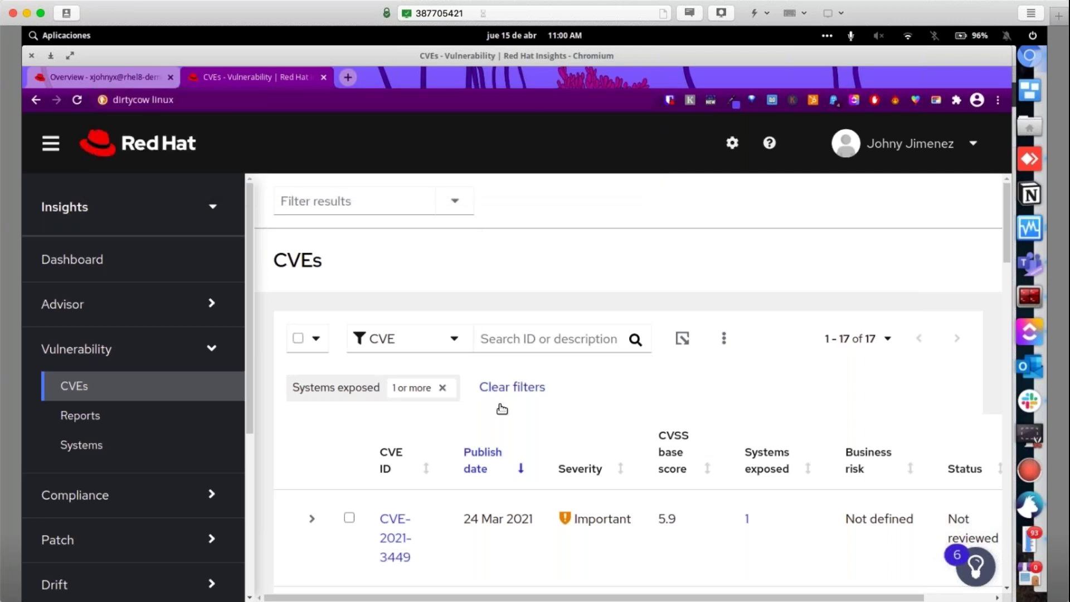
pyautogui.scroll(-1, 506, 418)
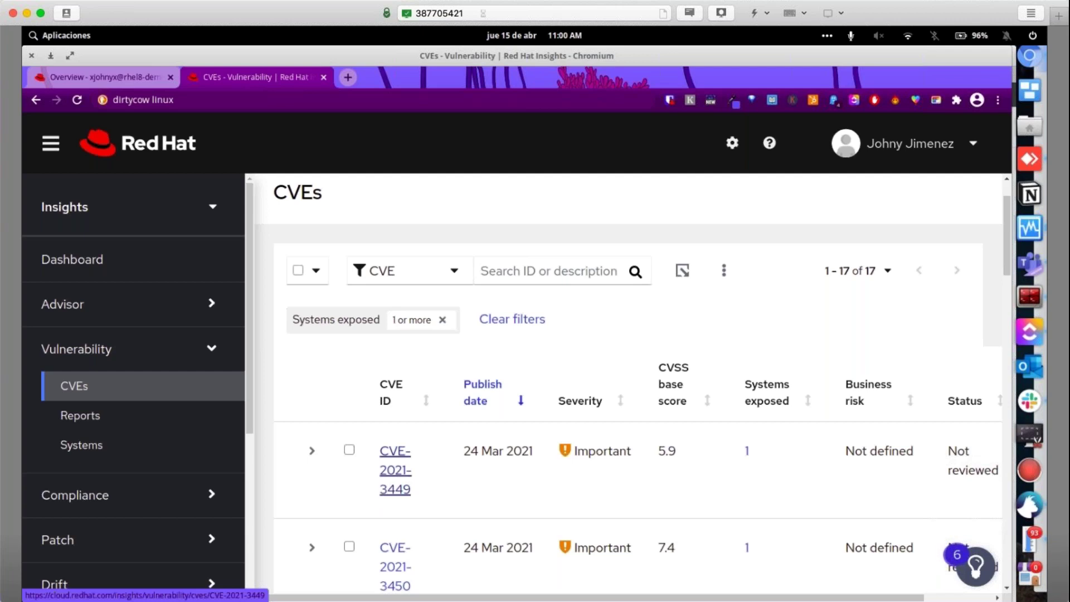
# Check the CVE-2021-3449 row and open its actions menu, closing it without choosing
pyautogui.moveTo(606, 452)
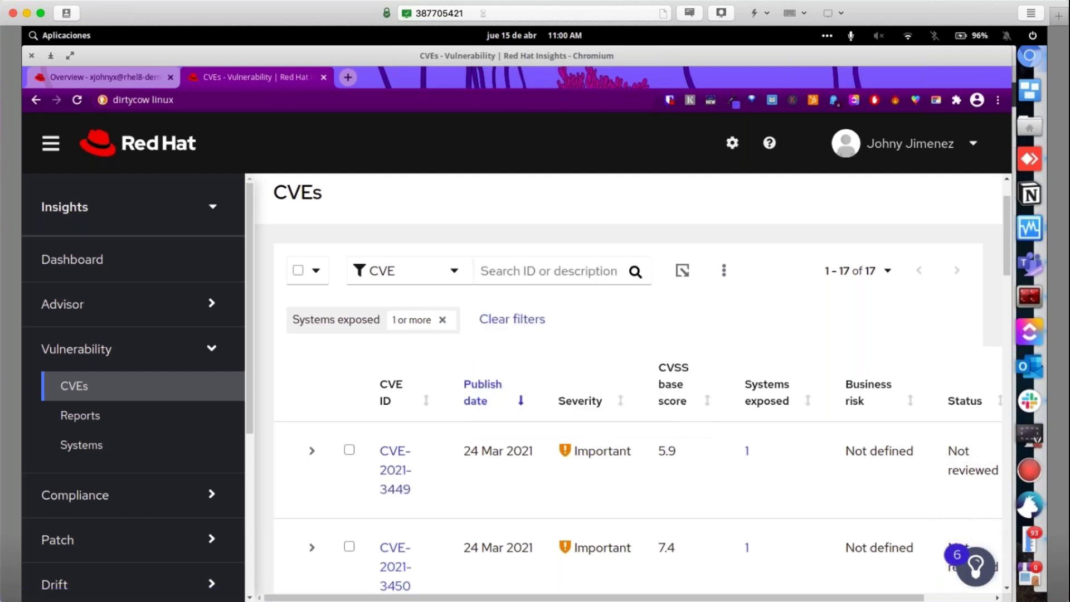
pyautogui.click(350, 451)
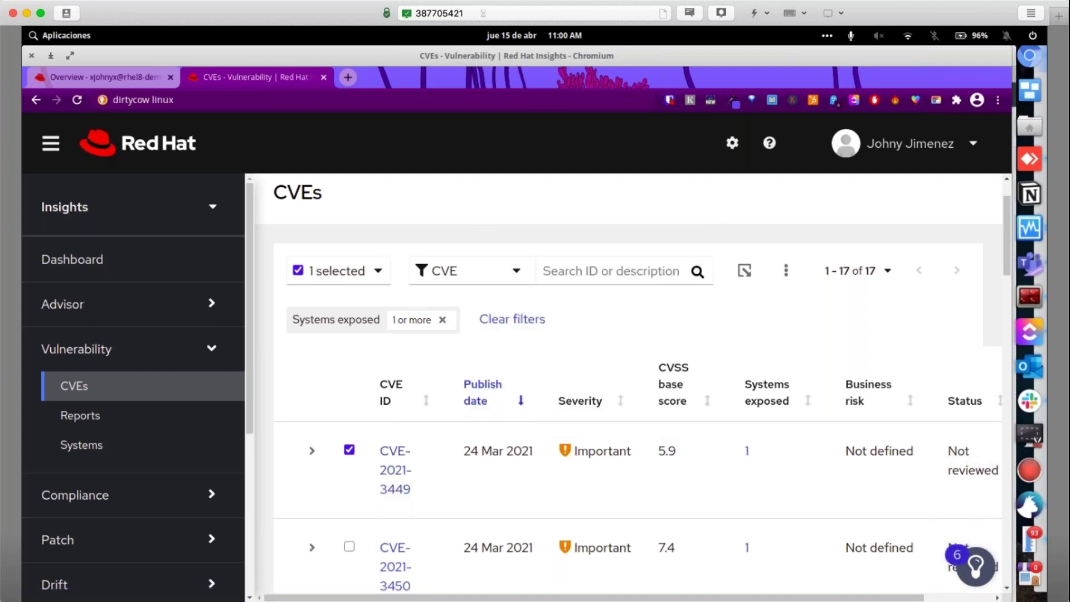
pyautogui.hscroll(3, 959, 454)
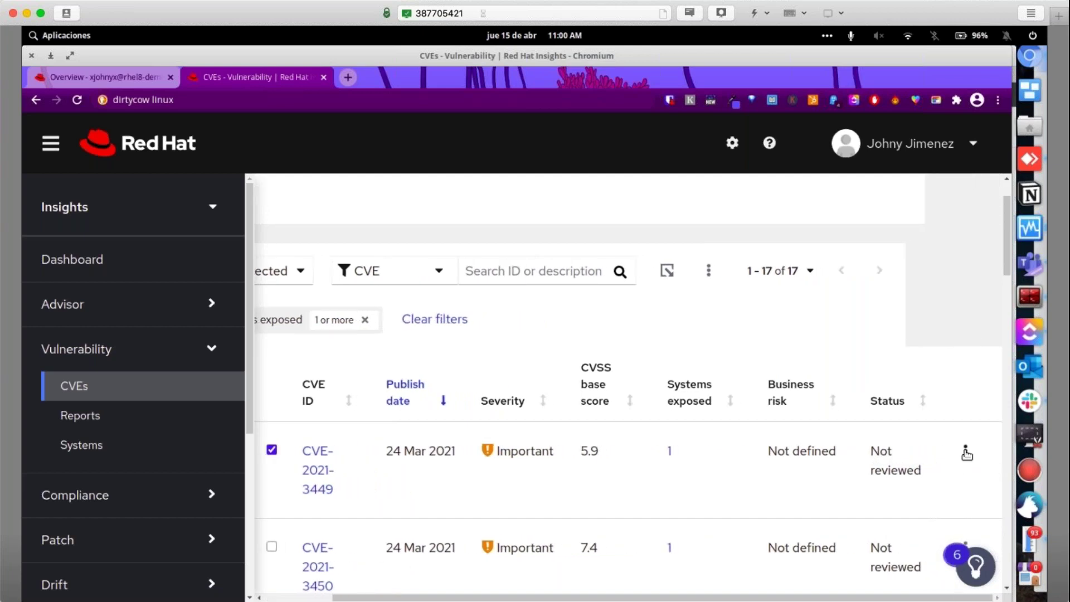
pyautogui.click(965, 451)
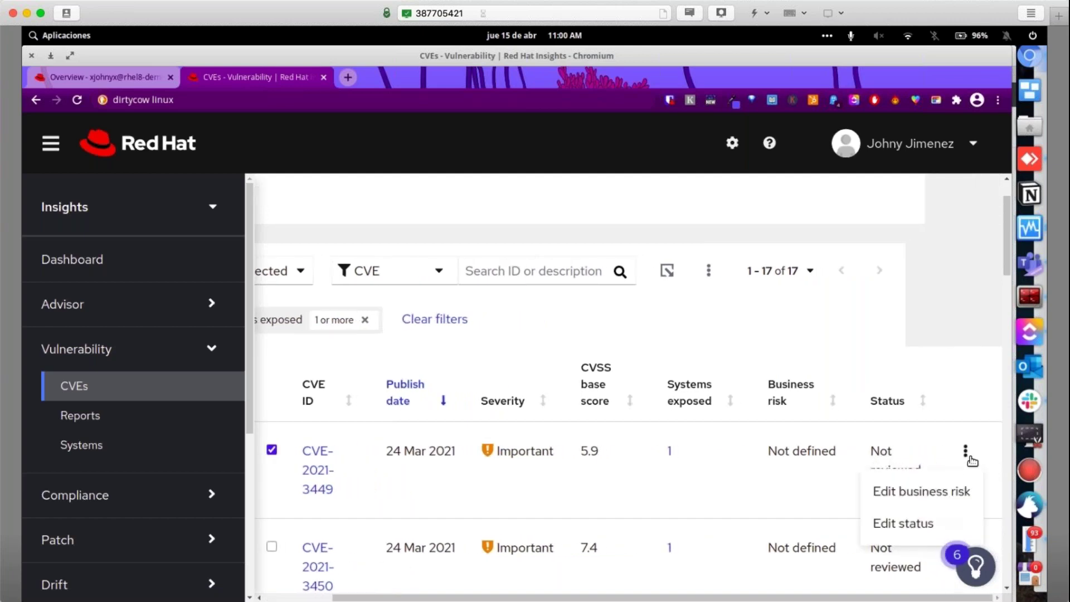
pyautogui.click(573, 333)
# Uncheck the CVE-2021-3449 row and expand the Compliance navigation section
pyautogui.scroll(-1, 574, 333)
pyautogui.scroll(-2, 574, 333)
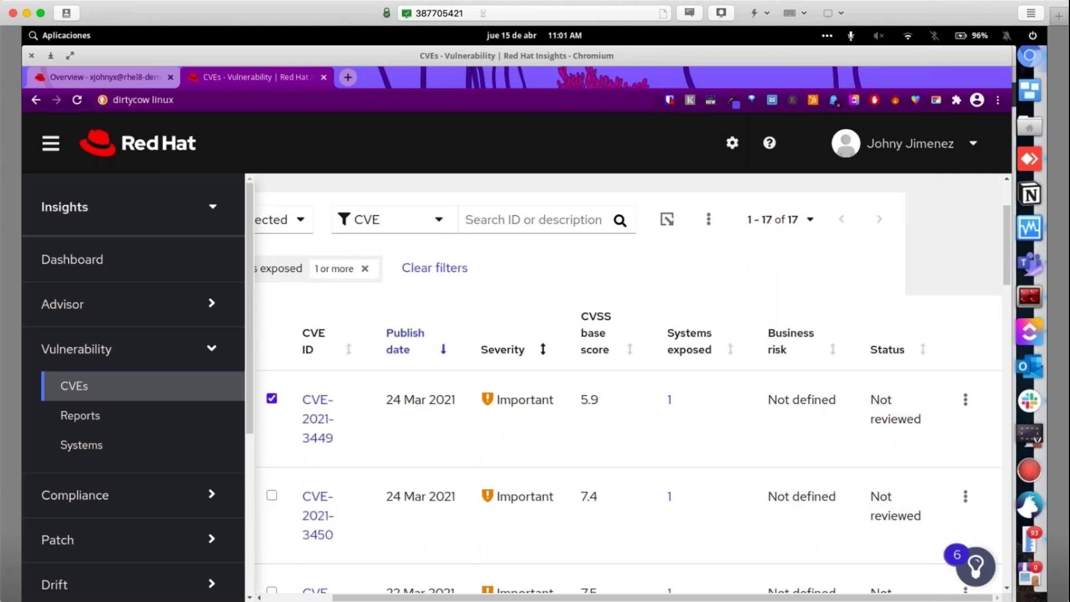
pyautogui.click(272, 399)
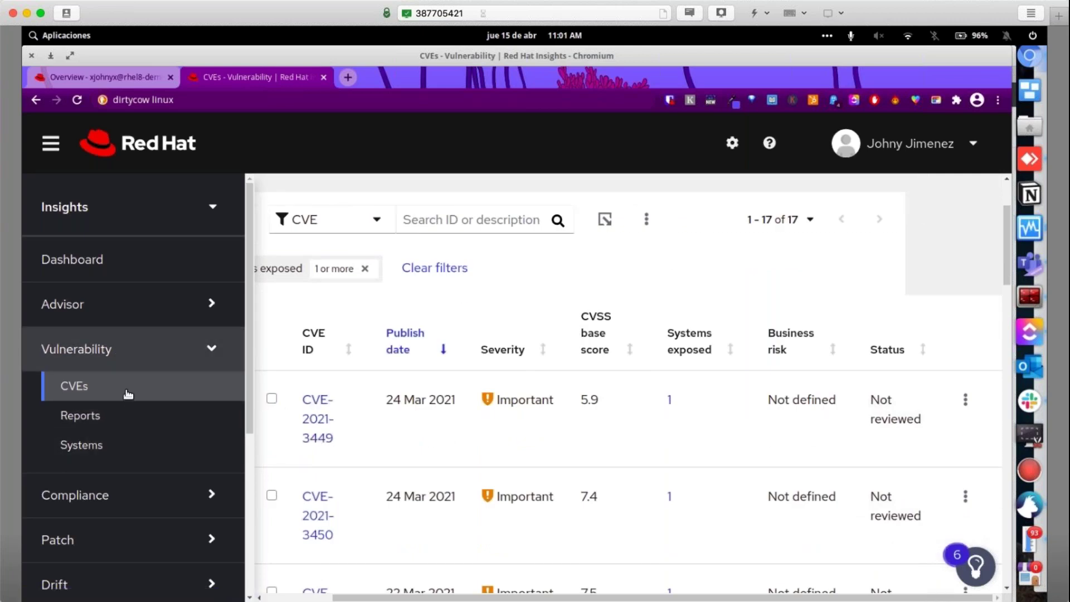
pyautogui.scroll(-2, 134, 418)
pyautogui.click(138, 433)
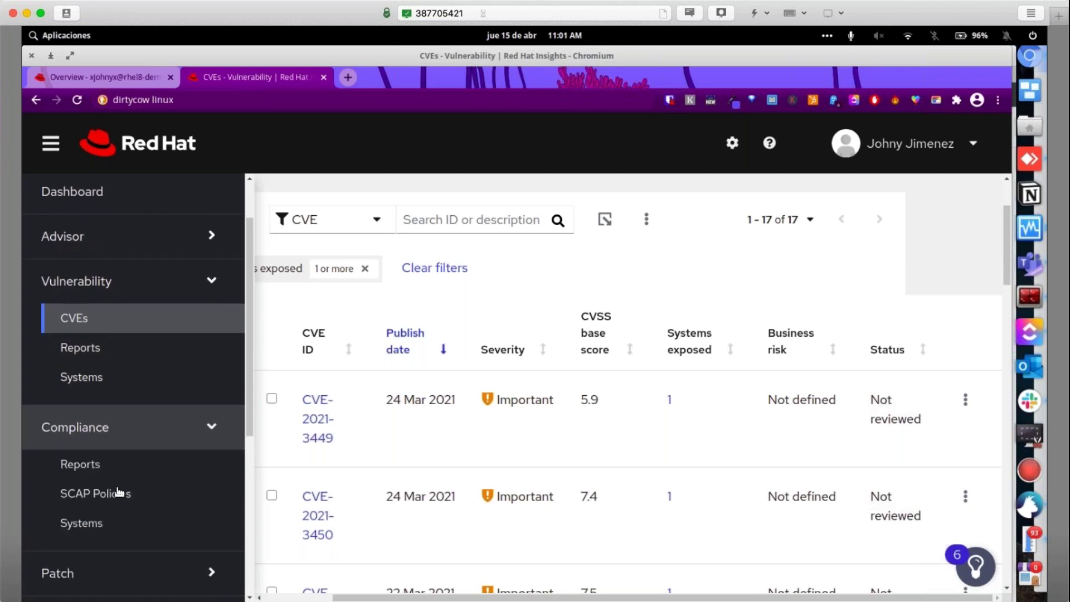
# Open Compliance > SCAP Policies, scroll through the three policies, and expand Patch
pyautogui.click(95, 493)
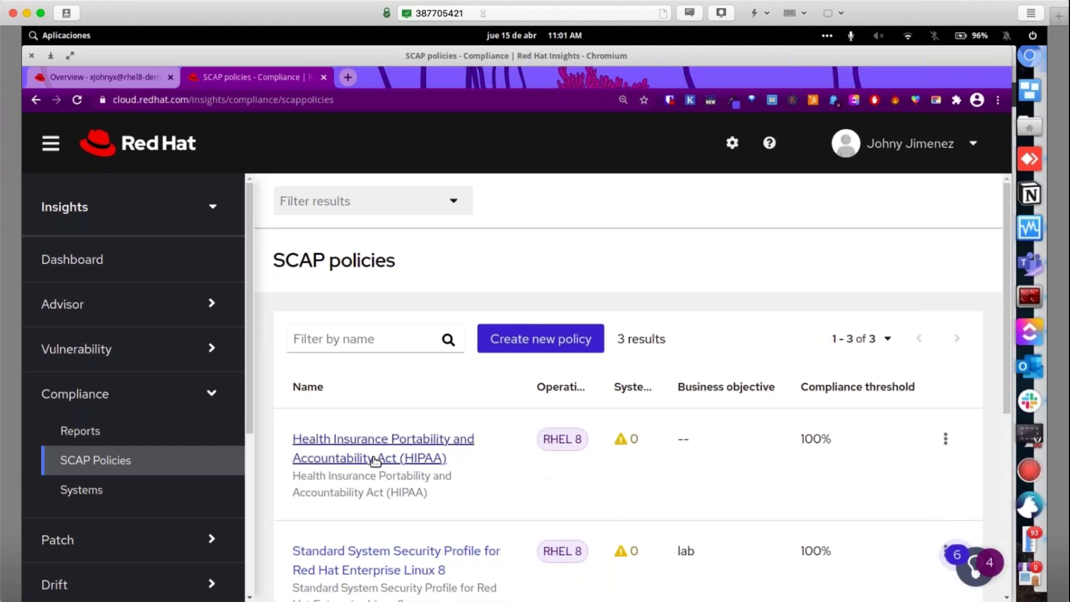
pyautogui.scroll(-2, 423, 516)
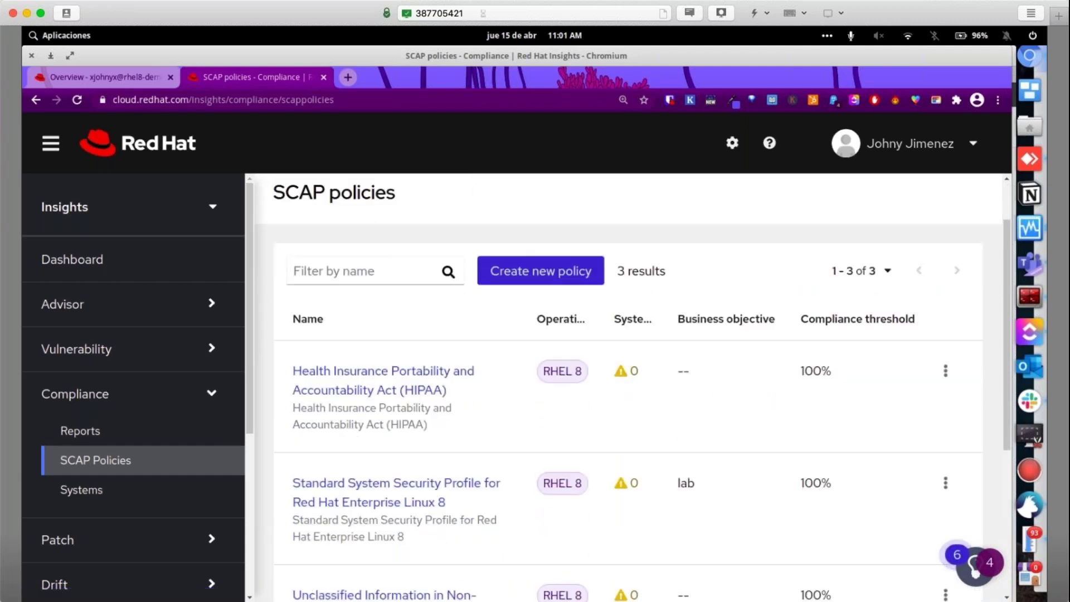
pyautogui.scroll(-4, 384, 480)
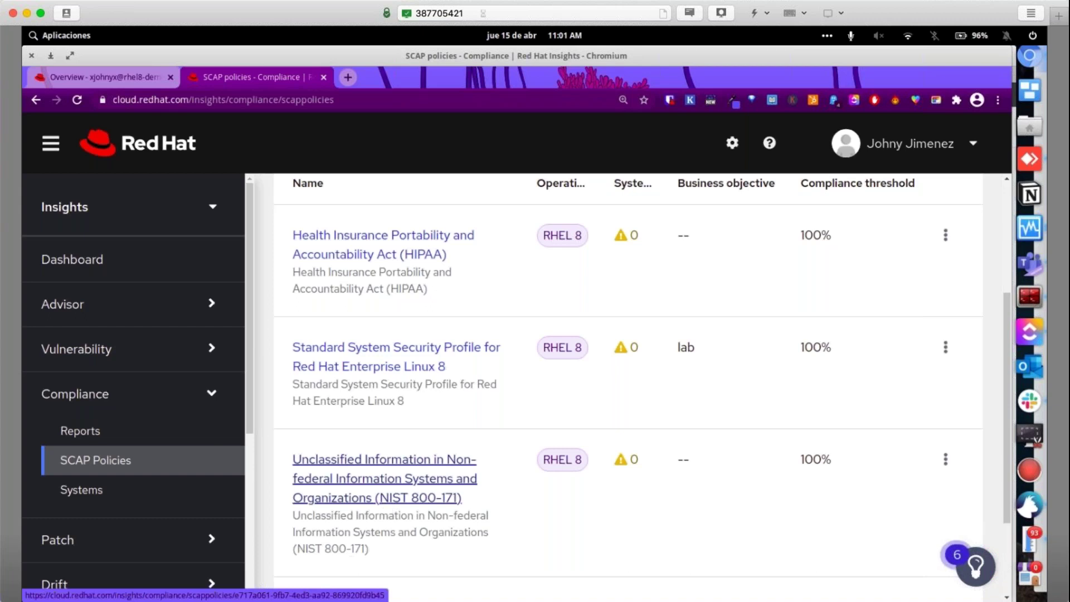
pyautogui.scroll(-3, 97, 509)
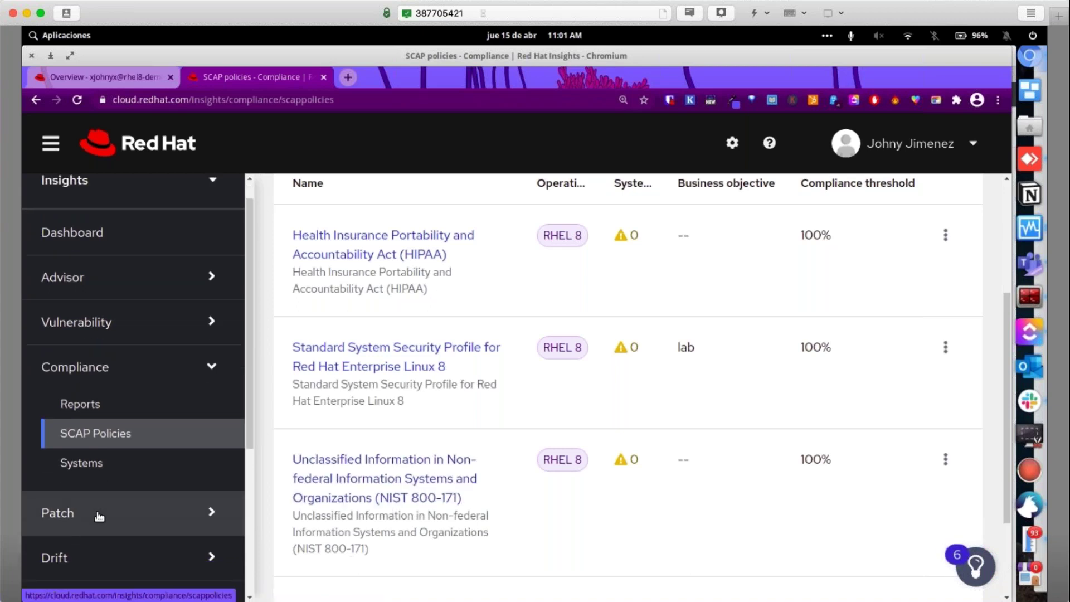
pyautogui.click(80, 440)
# Compare Security and Bugfix advisory types, then open the RHSA-2021:1197 libldb advisory
pyautogui.click(72, 475)
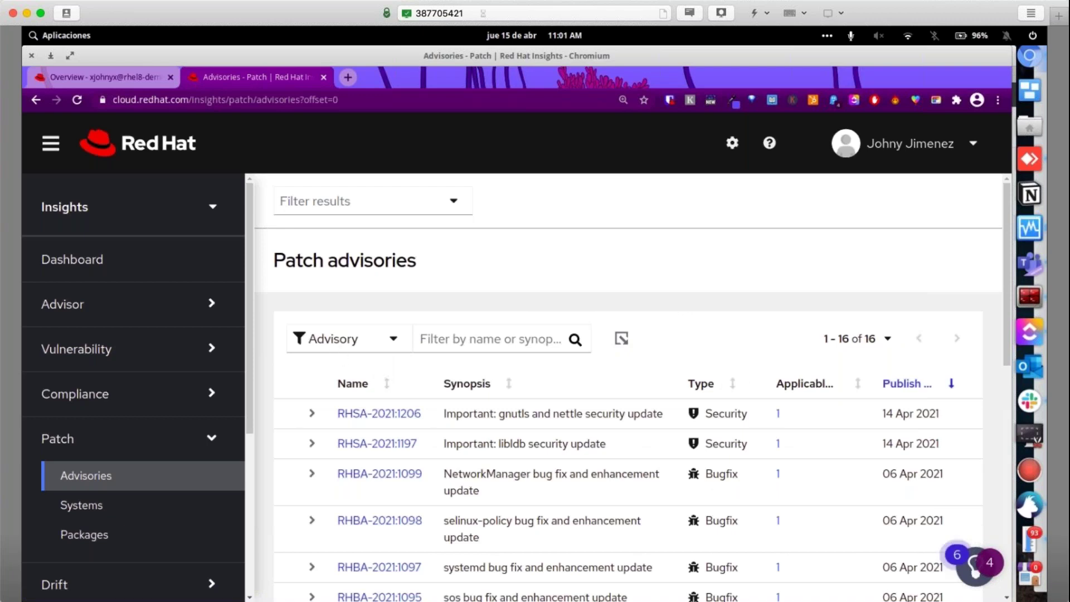
pyautogui.scroll(-2, 503, 418)
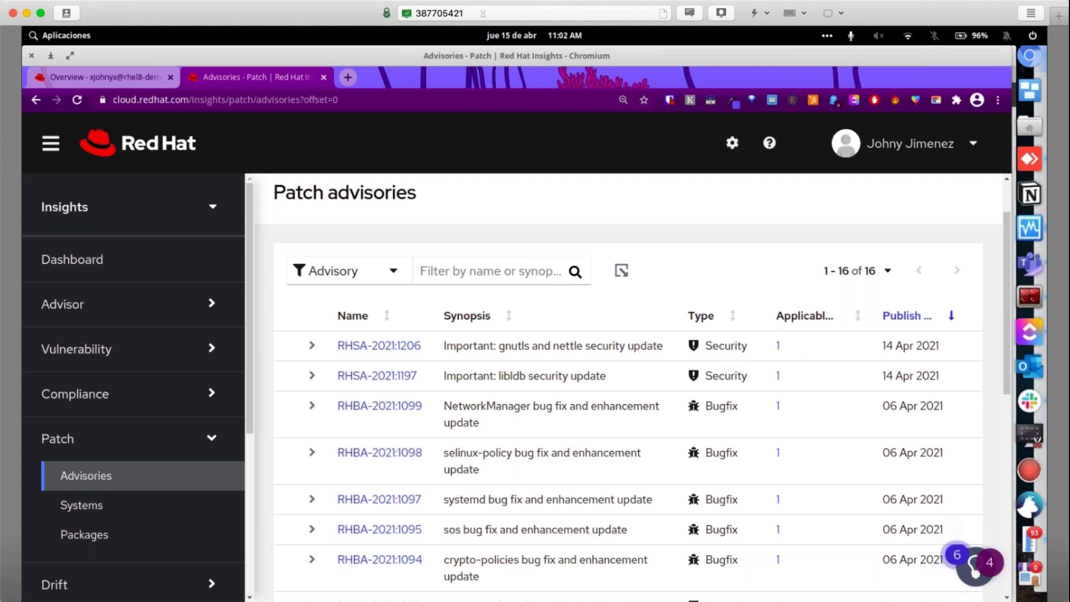
pyautogui.doubleClick(726, 346)
pyautogui.doubleClick(724, 406)
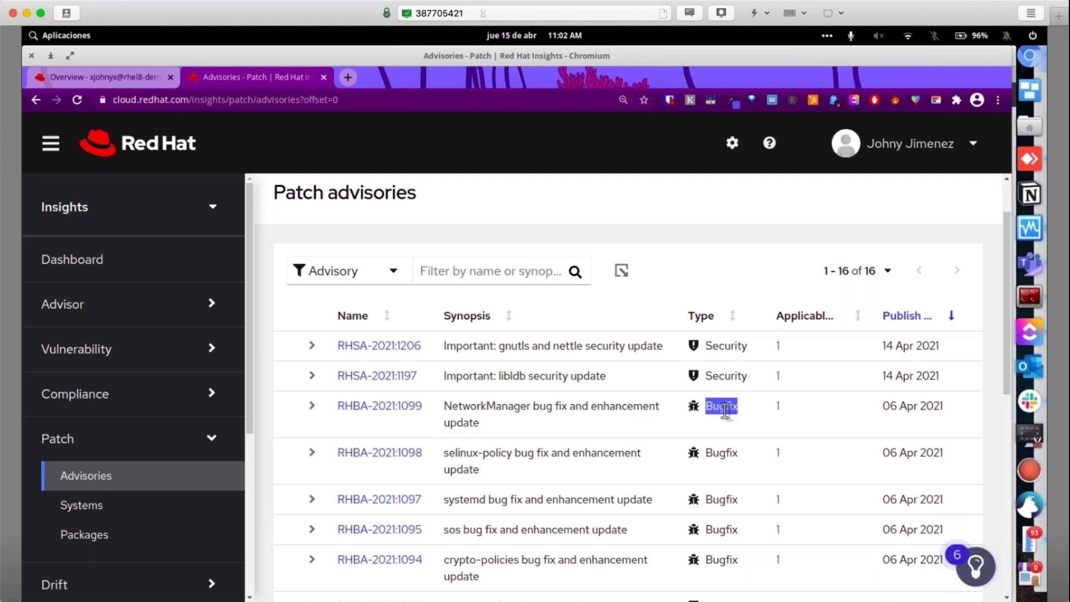
pyautogui.doubleClick(726, 345)
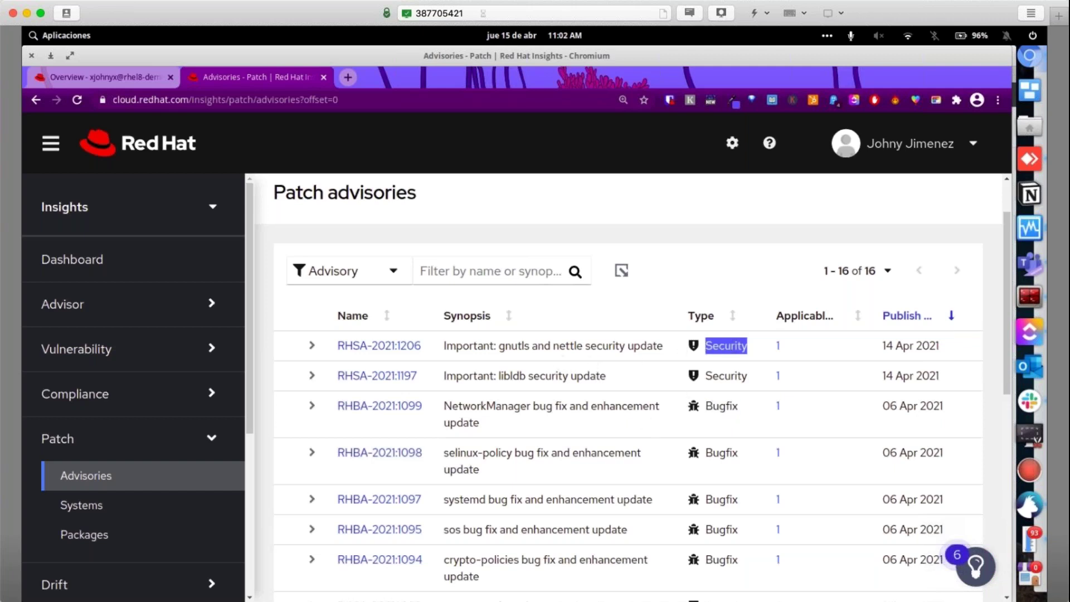
pyautogui.tripleClick(557, 374)
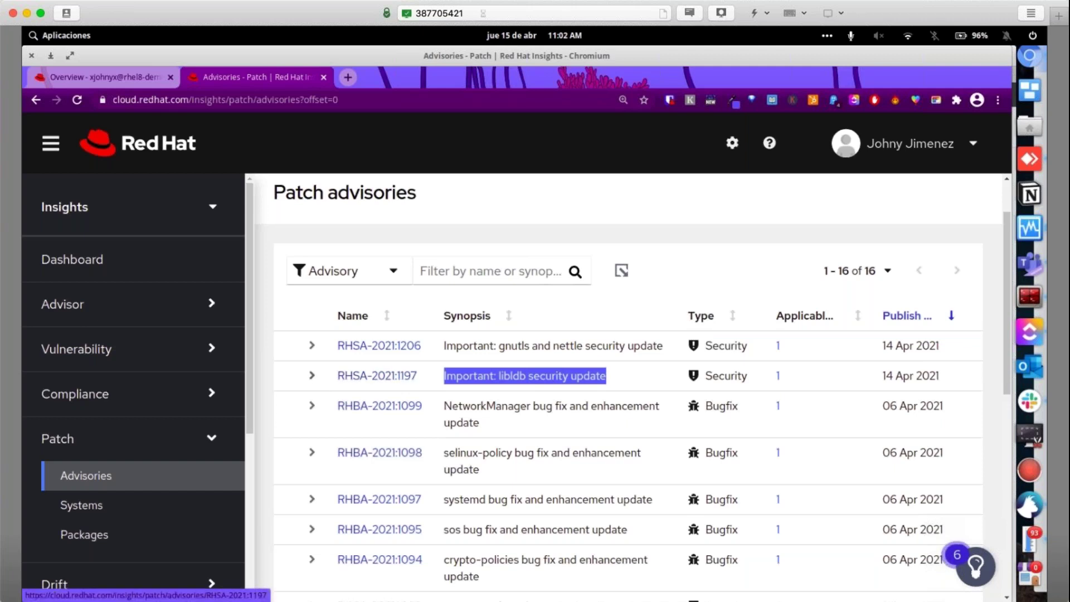
pyautogui.click(382, 378)
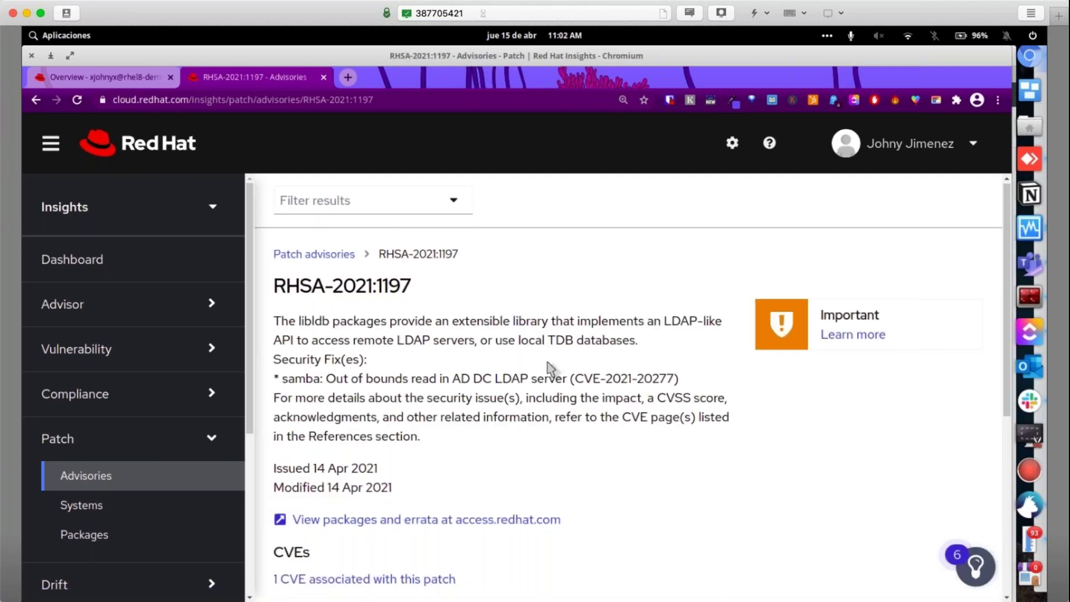
# Create playbook 'dddddemo-webinar-hoy' for rhel8-demo-1, leaving auto reboot on
pyautogui.scroll(-6, 535, 367)
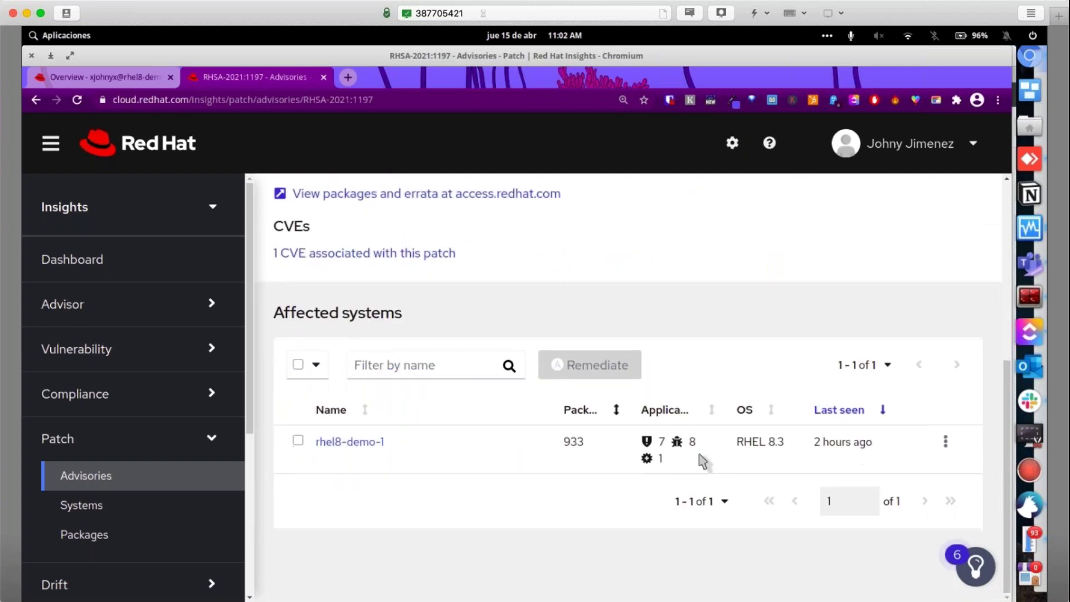
pyautogui.click(297, 439)
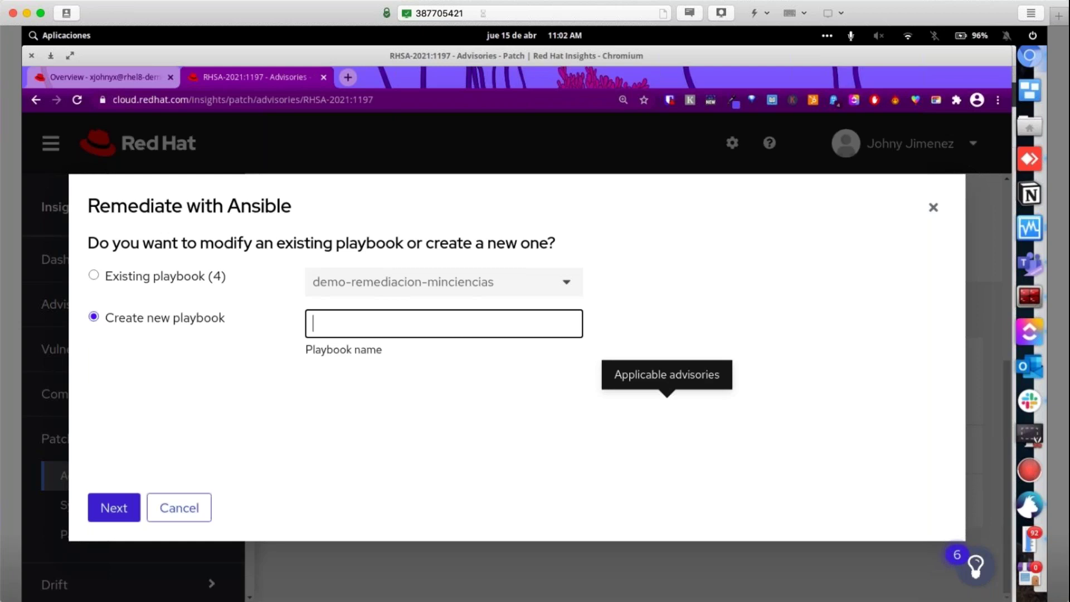
pyautogui.write('dddddemo-webinar')
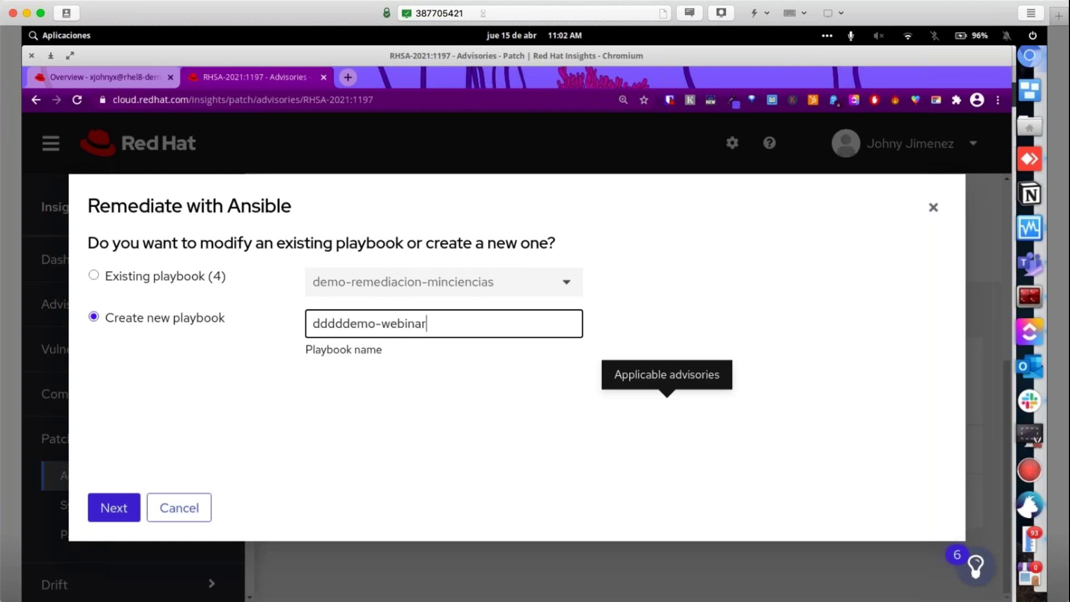
pyautogui.write('-hoy')
pyautogui.click(111, 509)
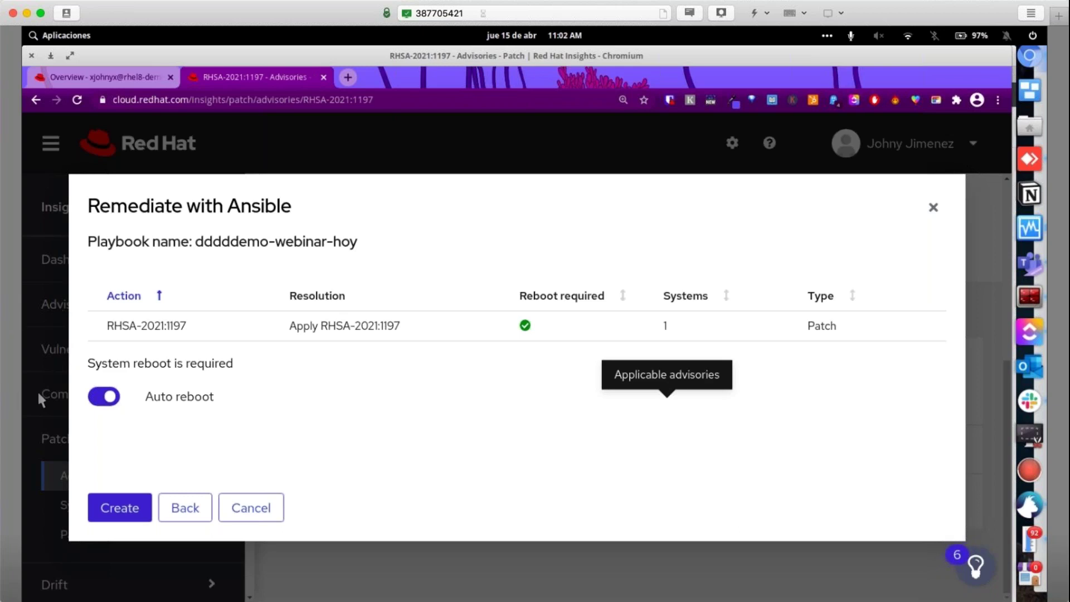
pyautogui.click(106, 398)
pyautogui.click(107, 402)
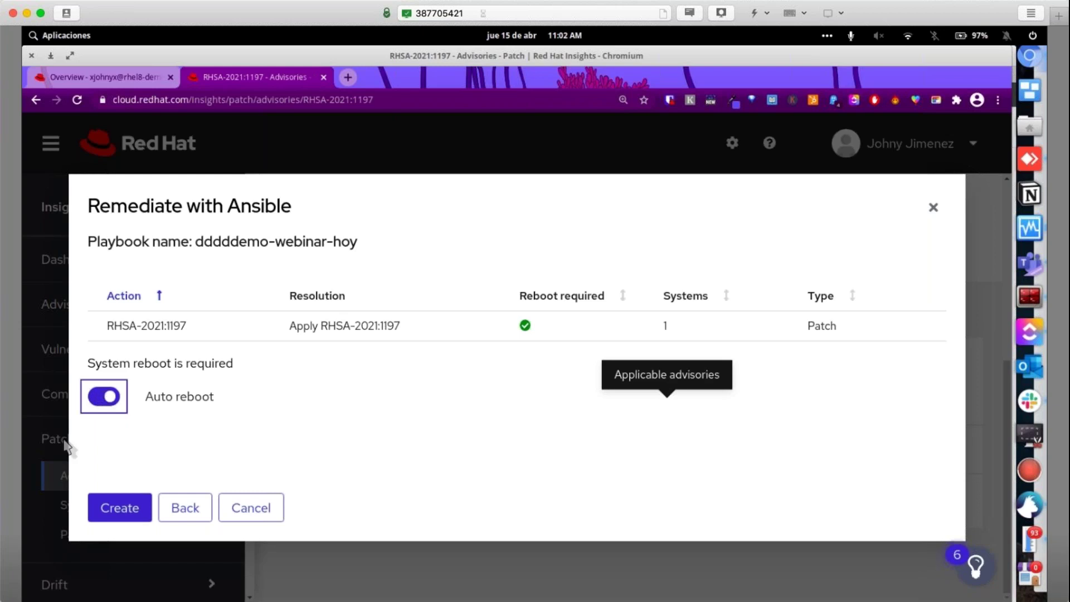
pyautogui.click(111, 515)
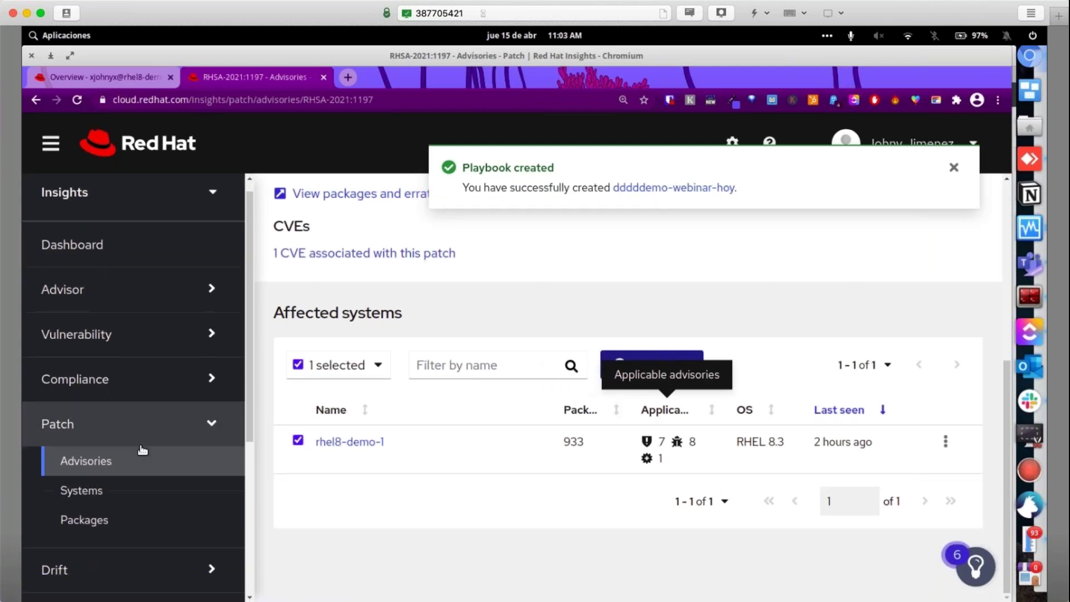
pyautogui.scroll(-5, 143, 449)
# Download the dddddemo-webinar-hoy playbook from Remediations as a .yml into Téléchargements, then bring up the terminal
pyautogui.click(143, 449)
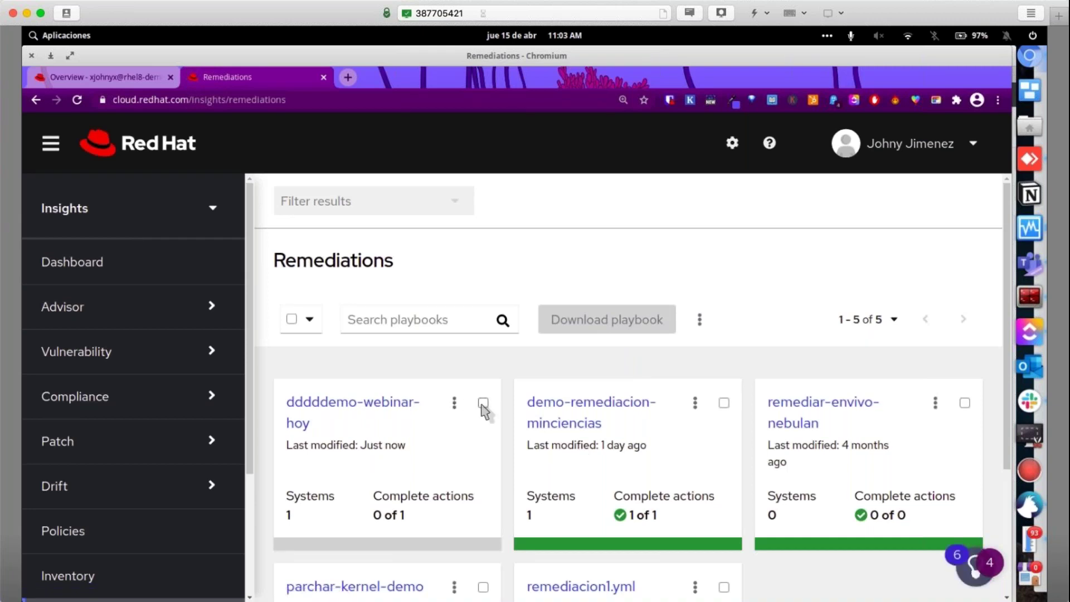
pyautogui.click(483, 403)
pyautogui.click(619, 322)
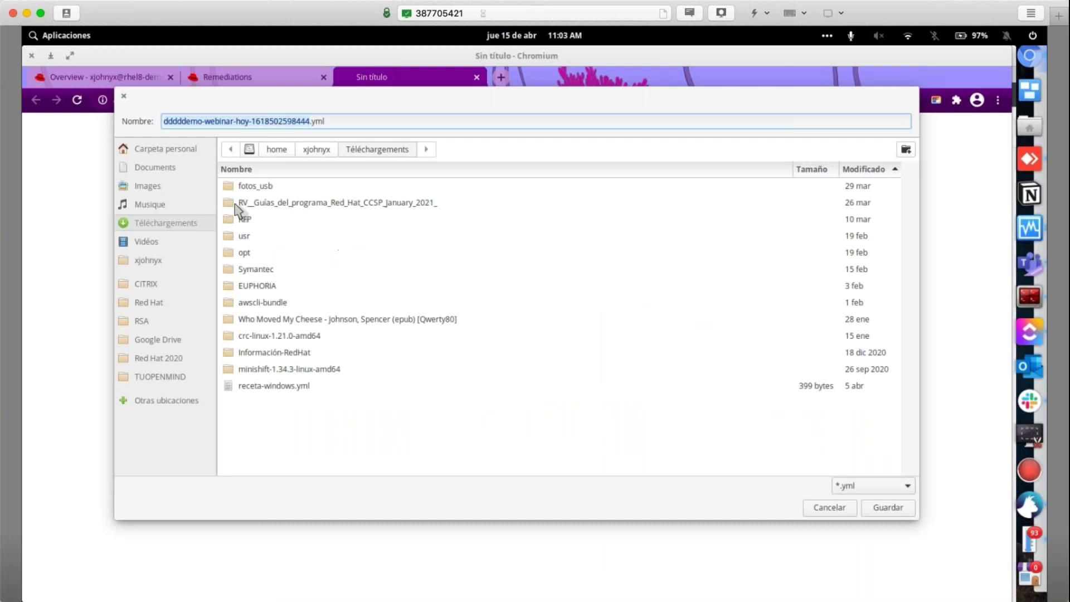
pyautogui.click(889, 509)
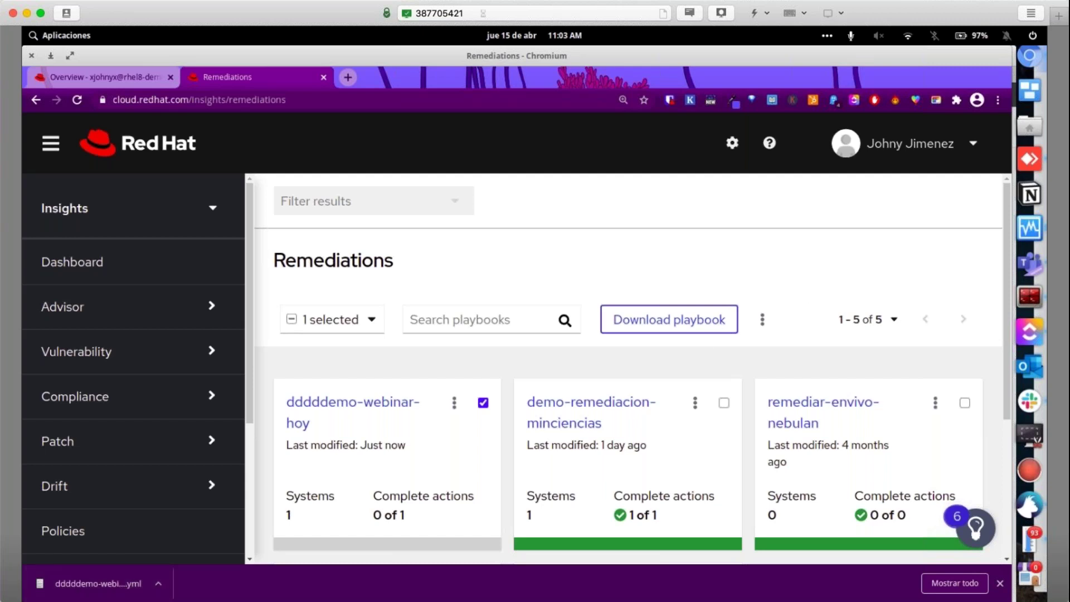
pyautogui.click(1024, 298)
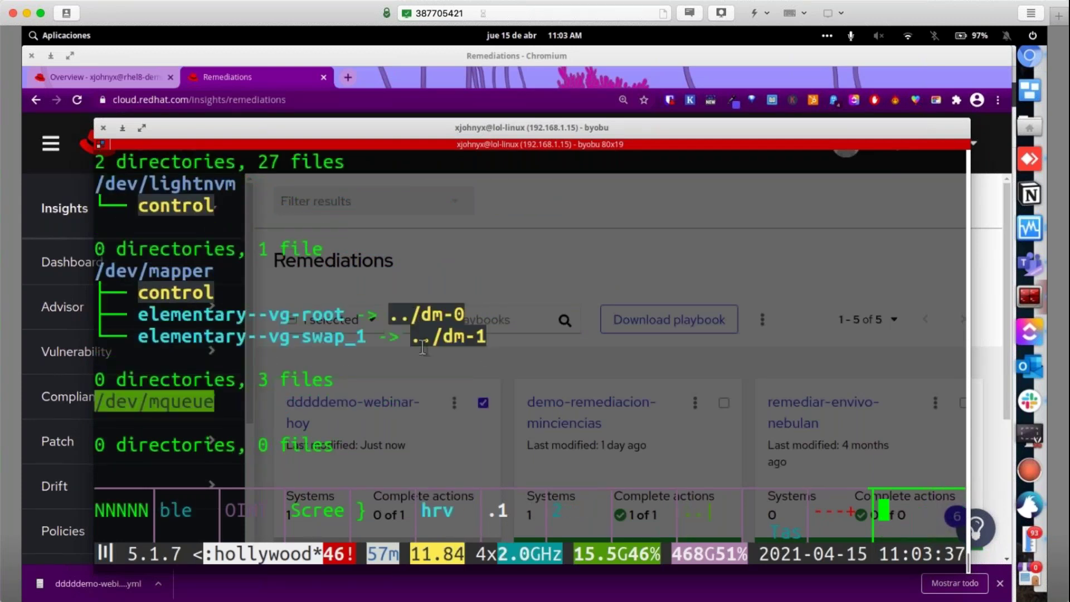
# Stop the hollywood program and detach from byobu to get a clean shell prompt
pyautogui.hotkey('ctrl', 'c')
pyautogui.hotkey('ctrl', 'd')
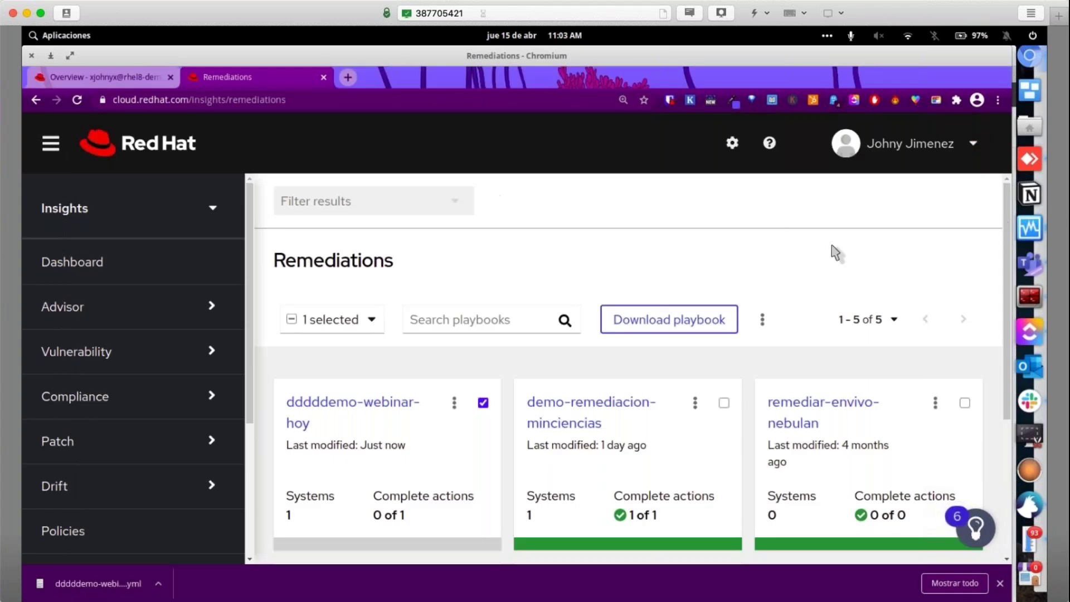
pyautogui.click(1029, 297)
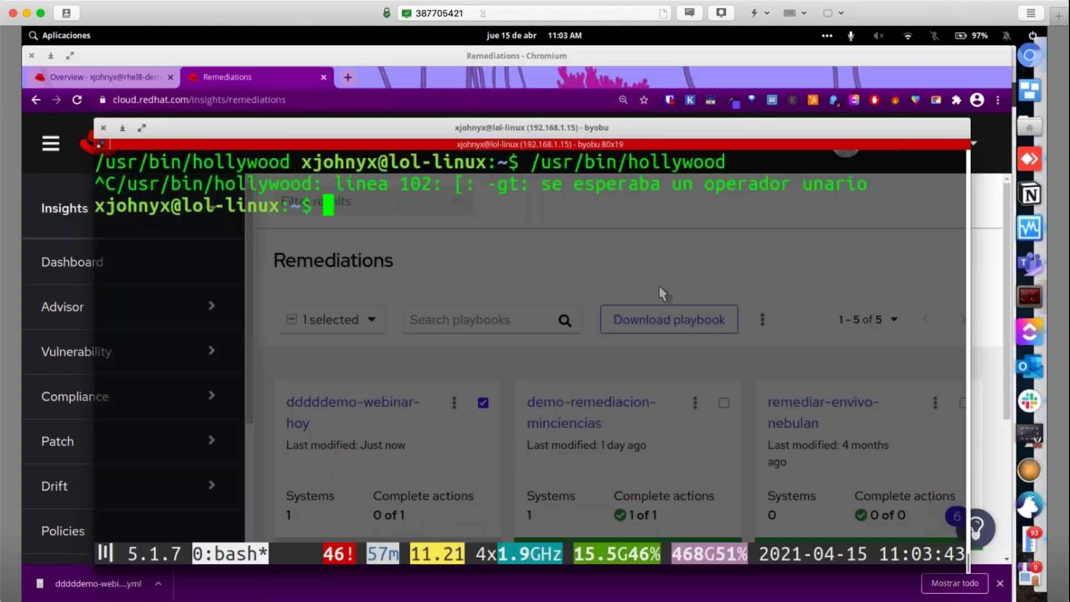
pyautogui.press('Return')
pyautogui.press('Return')
pyautogui.press('Return')
pyautogui.write('ansible')
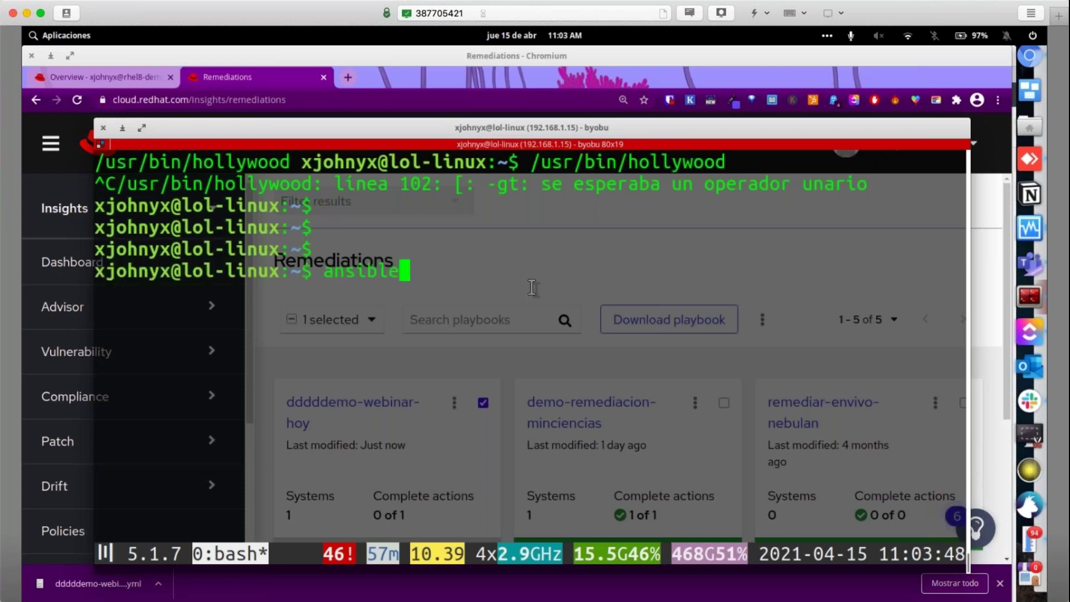
pyautogui.write('-playbook')
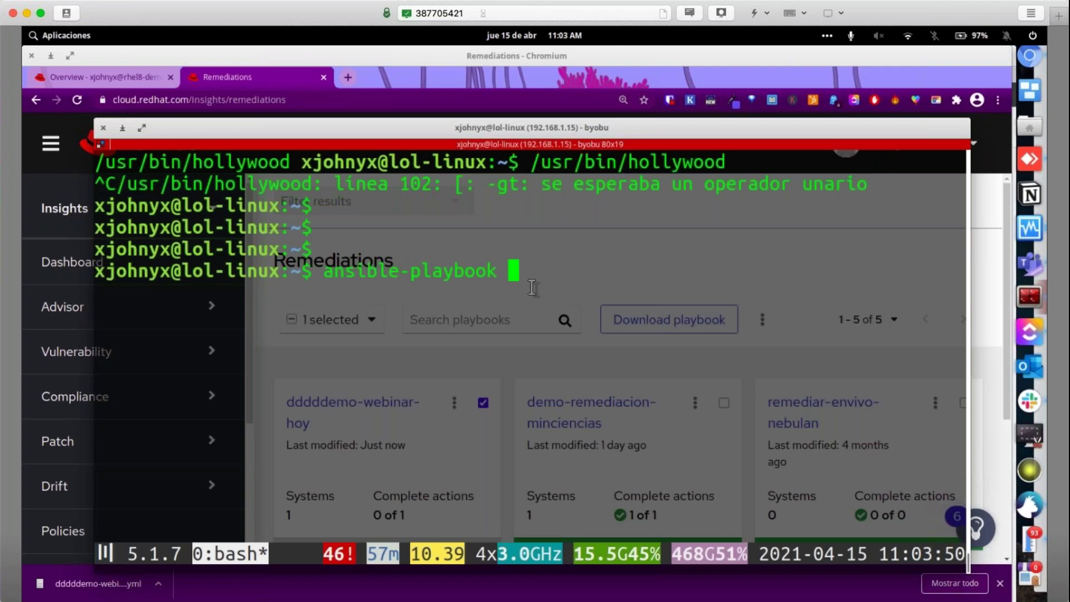
pyautogui.press('F6')
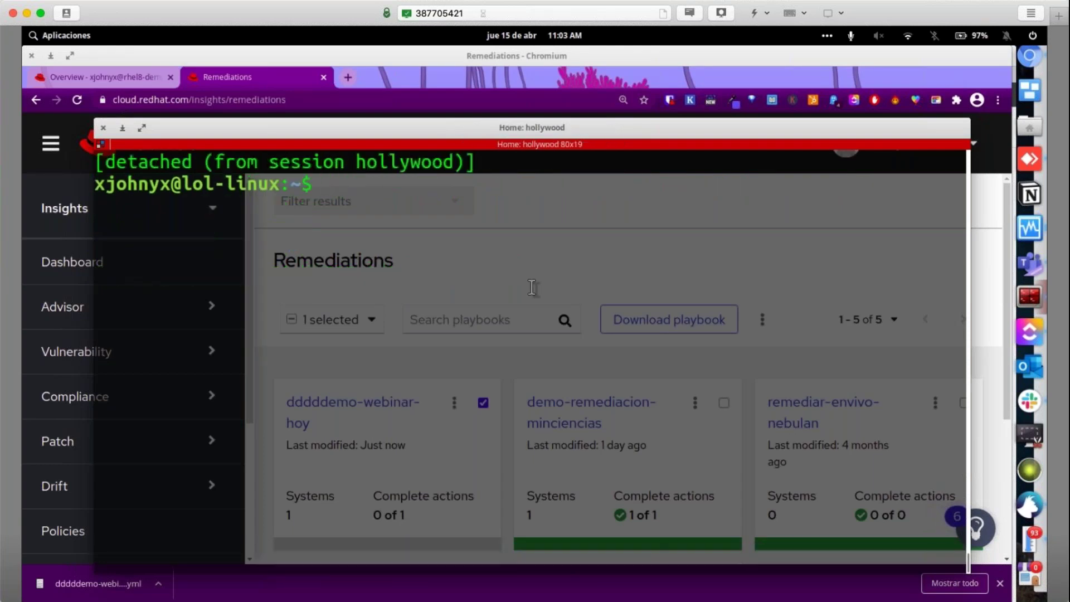
pyautogui.hotkey('ctrl', 'c')
pyautogui.hotkey('ctrl', 'c')
pyautogui.hotkey('ctrl', 'c')
pyautogui.hotkey('ctrl', 'c')
# Enter an ansible-playbook command on the downloaded dddddemo-webinar-hoy .yml in Téléchargements, adding host rhel8-demo-1
pyautogui.write('ansible-pla')
pyautogui.press('Tab')
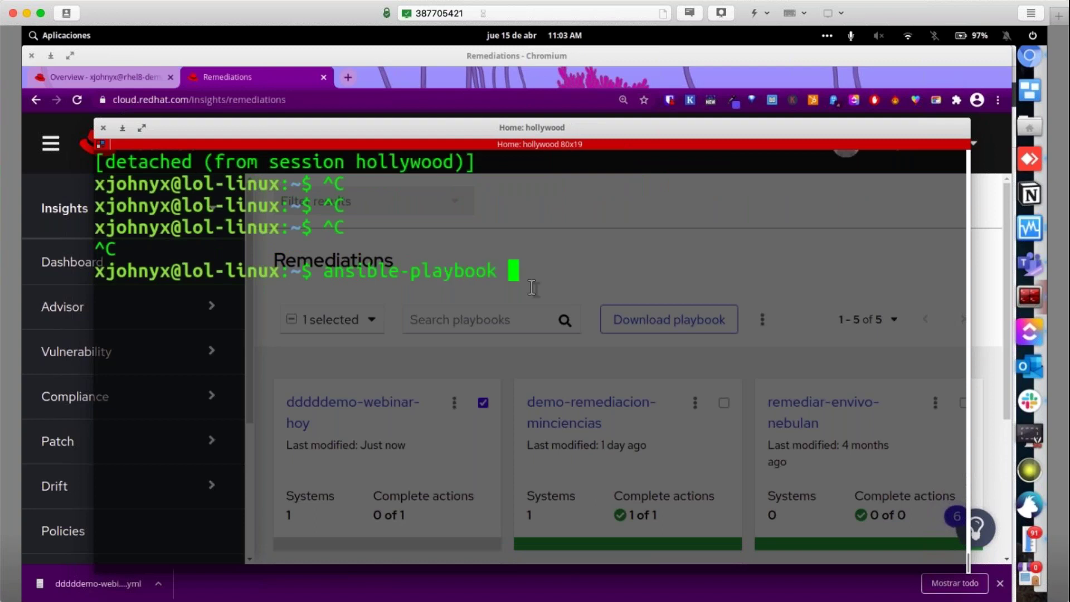
pyautogui.press('Tab')
pyautogui.press('Tab')
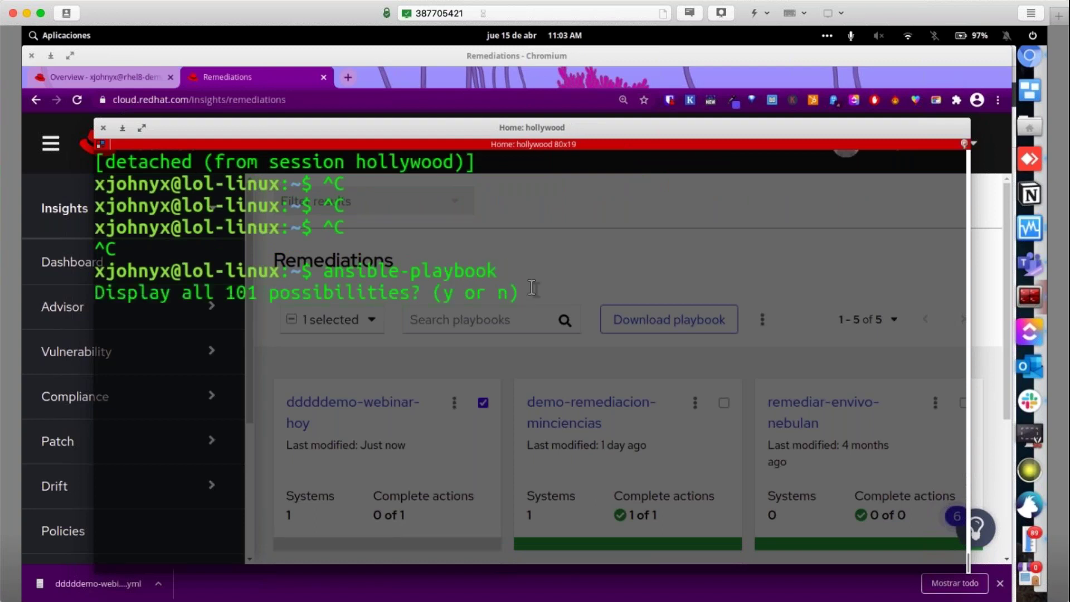
pyautogui.write('nsible-playbook /home/xjohnyx/')
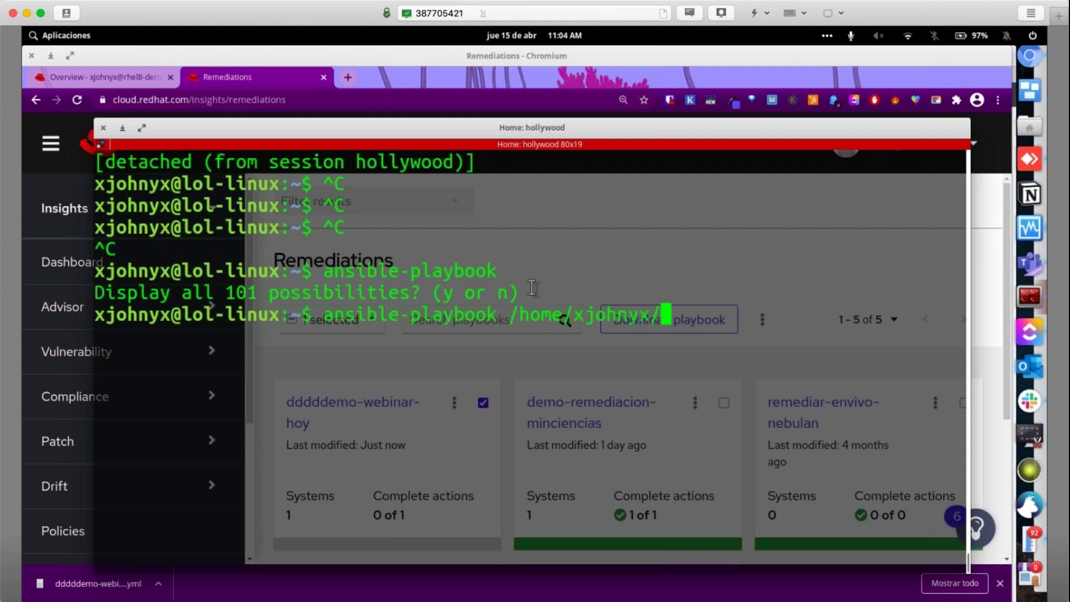
pyautogui.write('T')
pyautogui.press('Tab')
pyautogui.write('dd')
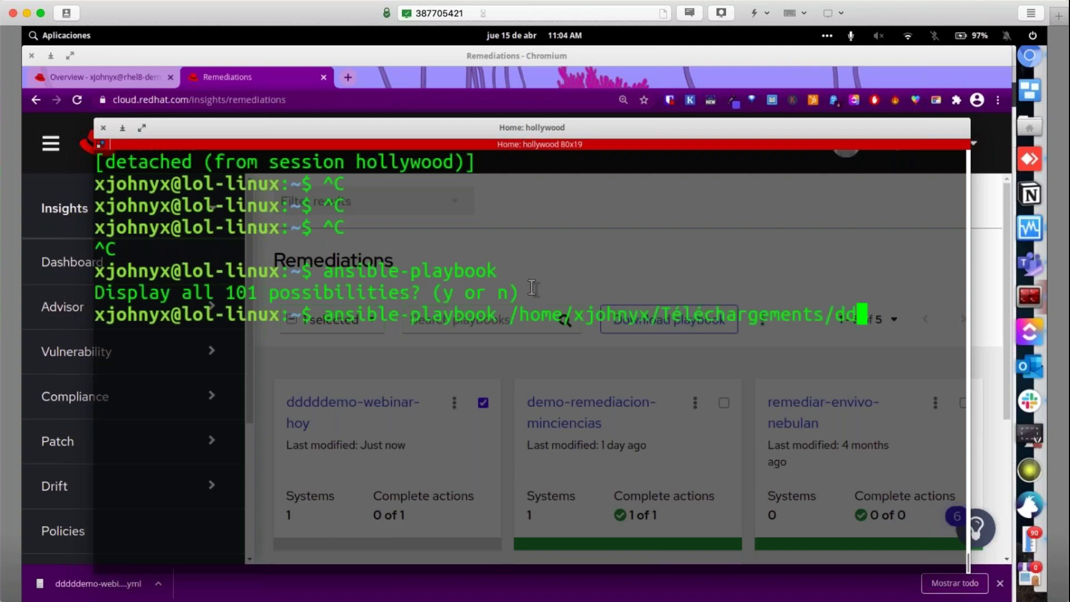
pyautogui.press('Tab')
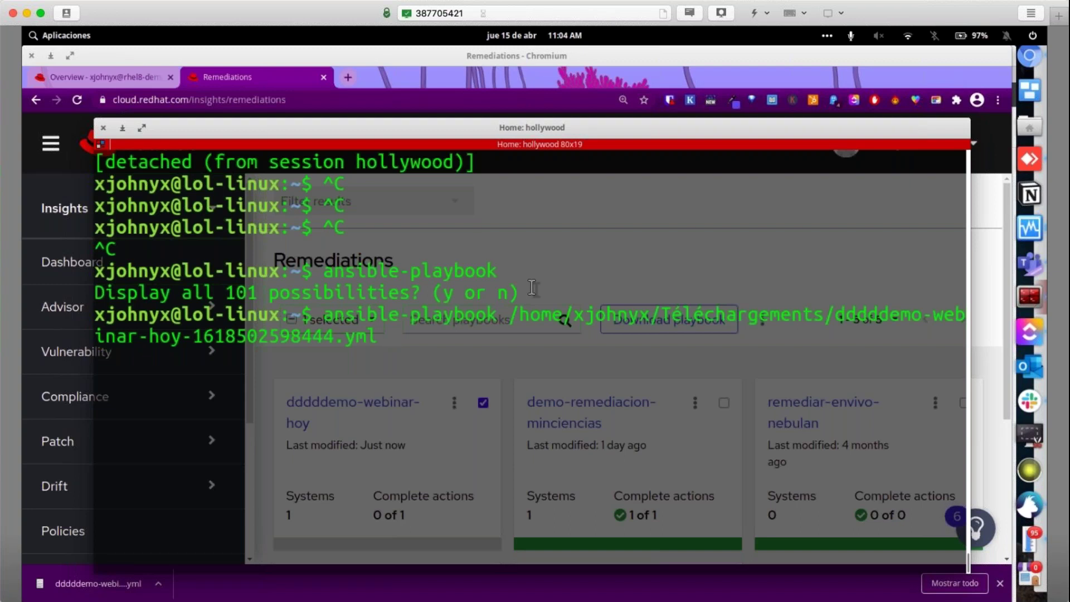
pyautogui.write('rhel8-')
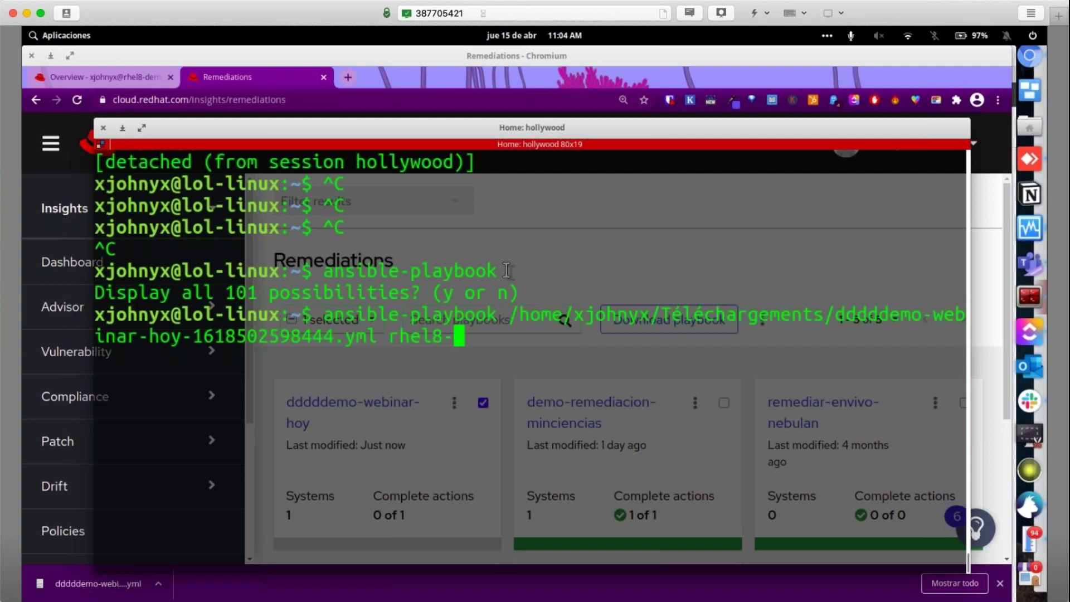
pyautogui.write('demo-1')
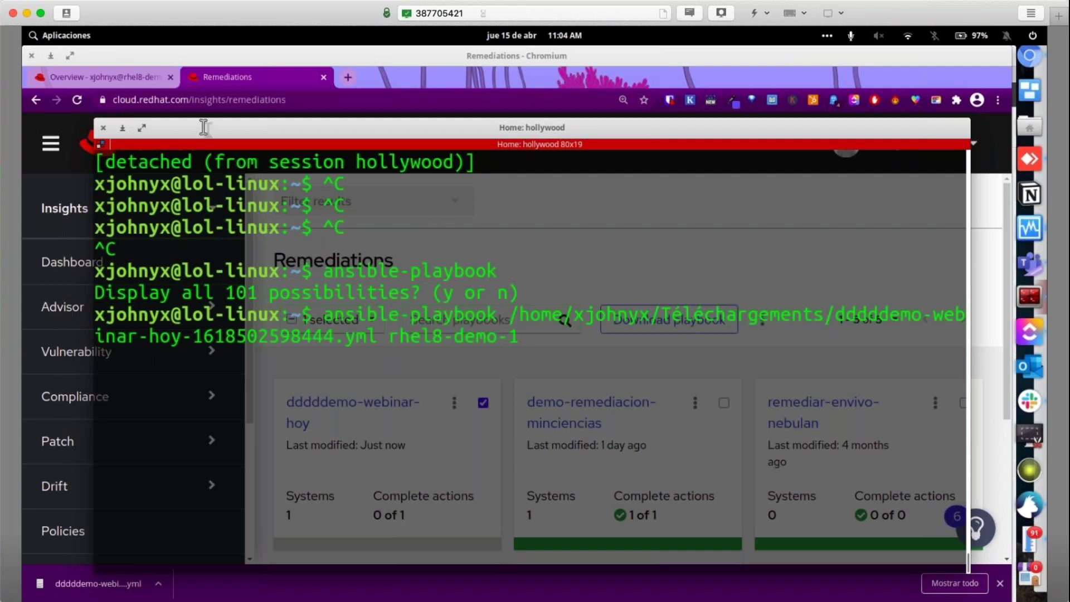
# Check the rhel8-demo-1 Overview page, then run the ansible-playbook command
pyautogui.click(139, 76)
pyautogui.click(250, 72)
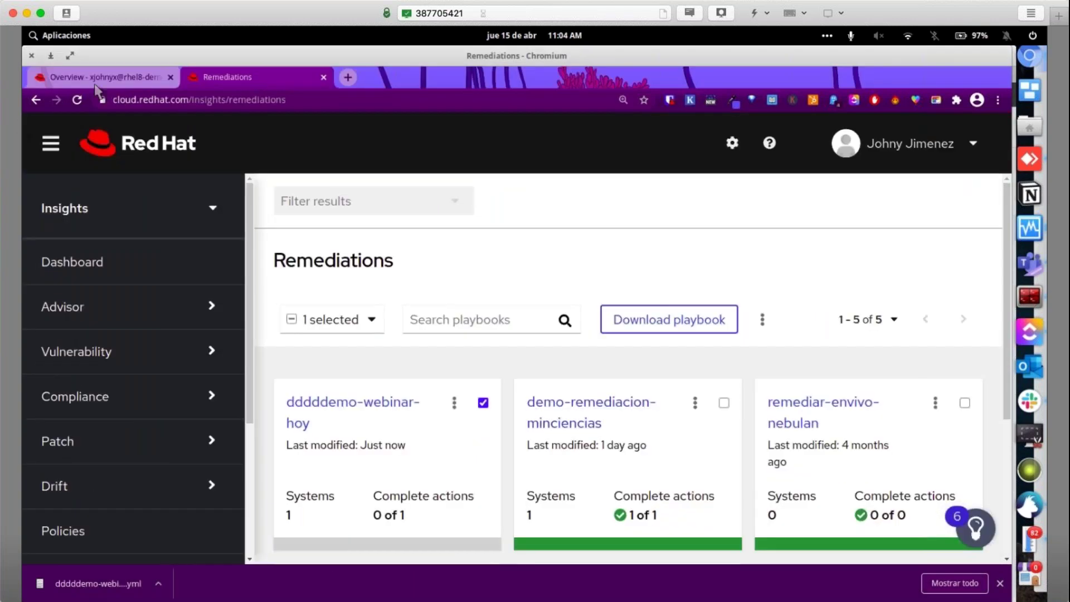
pyautogui.press('F12')
pyautogui.press('Return')
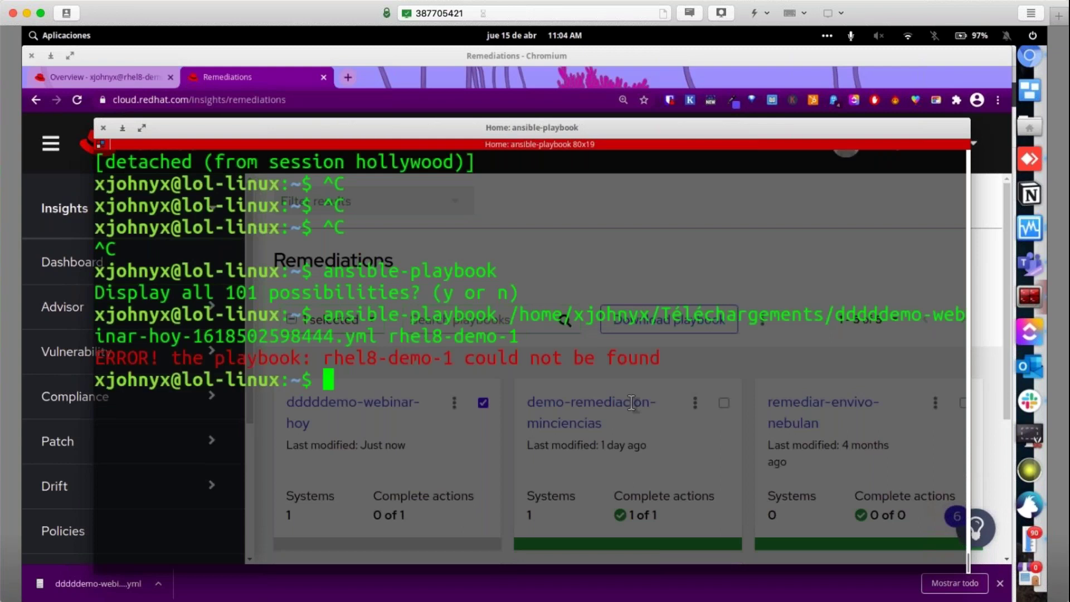
# Rerun the playbook command with the trailing rhel8-demo-1 host name removed
pyautogui.press('Up')
pyautogui.press('Left')
pyautogui.press('Left')
pyautogui.press('Left')
pyautogui.press('Left')
pyautogui.press('Left')
pyautogui.press('Left')
pyautogui.press('Left')
pyautogui.press('Left')
pyautogui.press('Left')
pyautogui.press('Left')
pyautogui.press('Left')
pyautogui.press('Left')
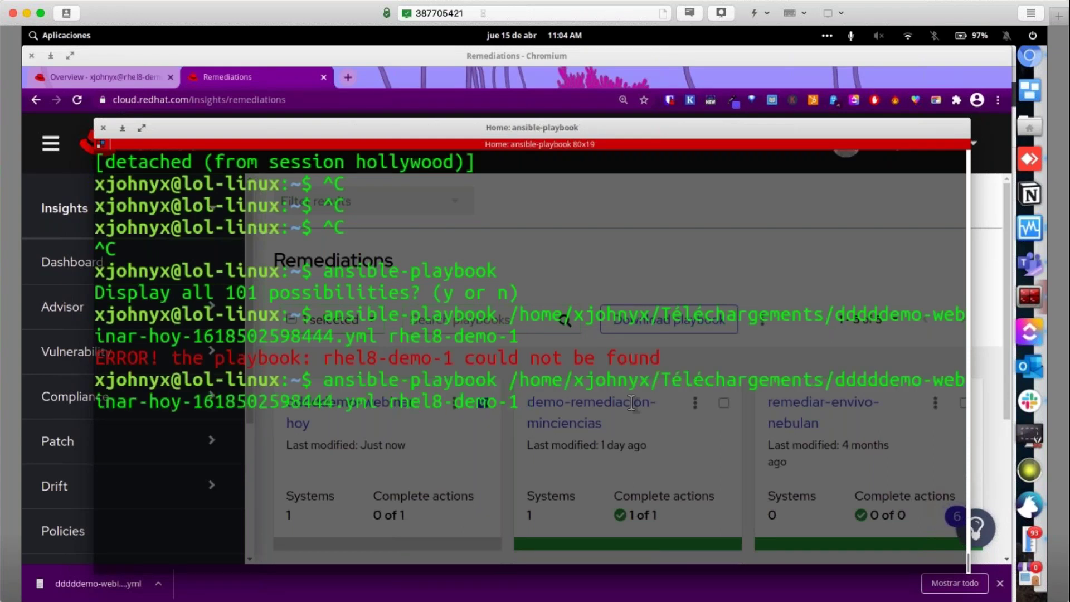
pyautogui.press('Delete')
pyautogui.press('Delete')
pyautogui.press('Delete')
pyautogui.press('Delete')
pyautogui.press('Delete')
pyautogui.press('Delete')
pyautogui.press('Delete')
pyautogui.press('Delete')
pyautogui.press('Delete')
pyautogui.press('Delete')
pyautogui.press('Delete')
pyautogui.press('Delete')
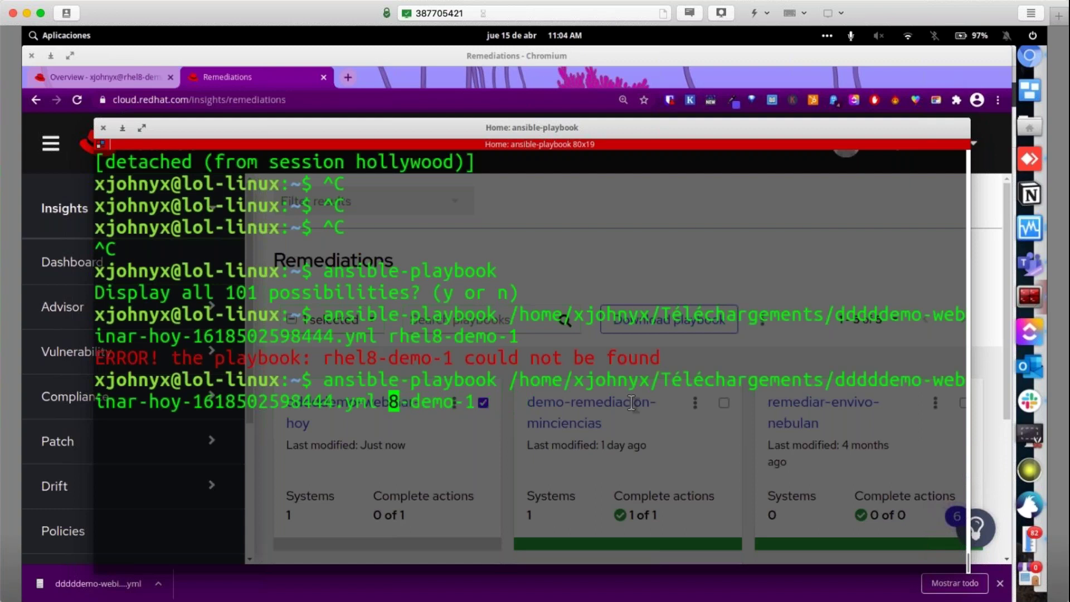
pyautogui.press('Return')
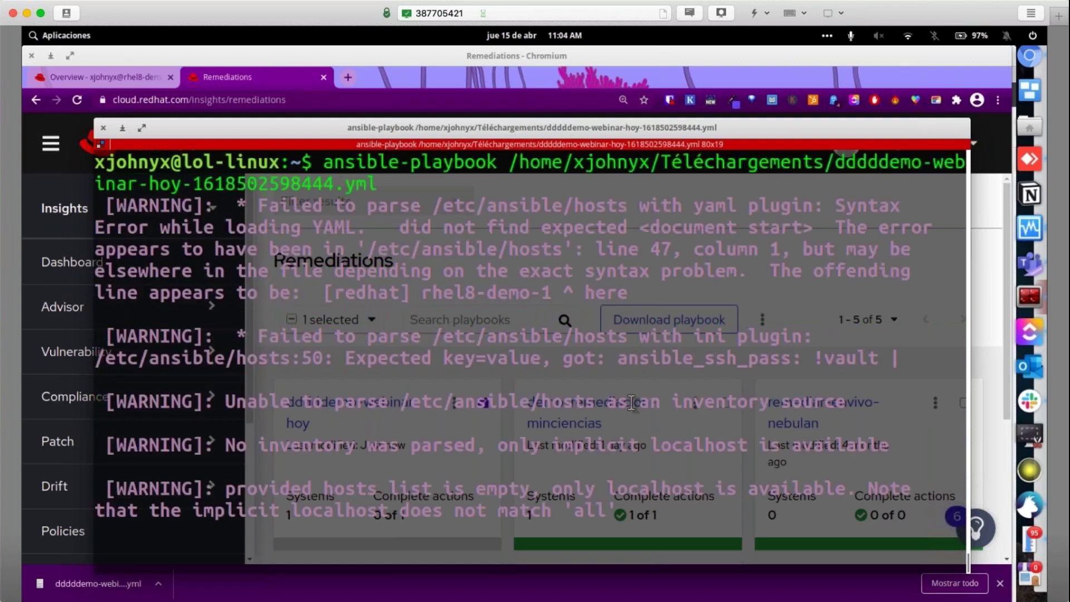